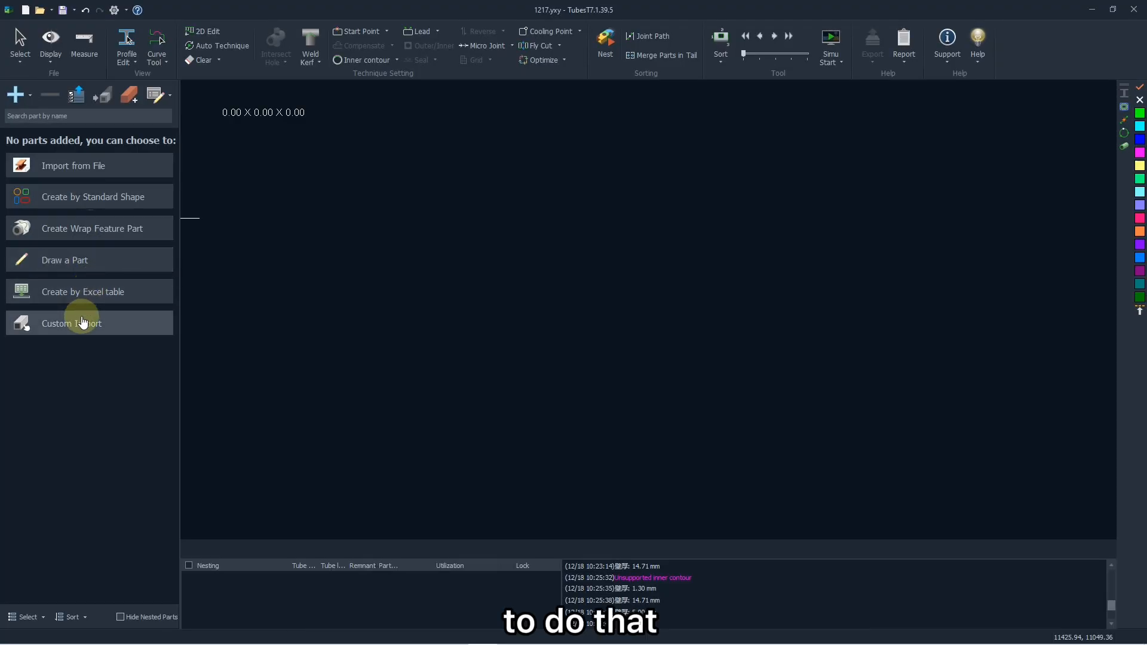
Start drawing a new part and add a main tube with a circle section
{"action": "left_click", "coordinate": [78, 256]}
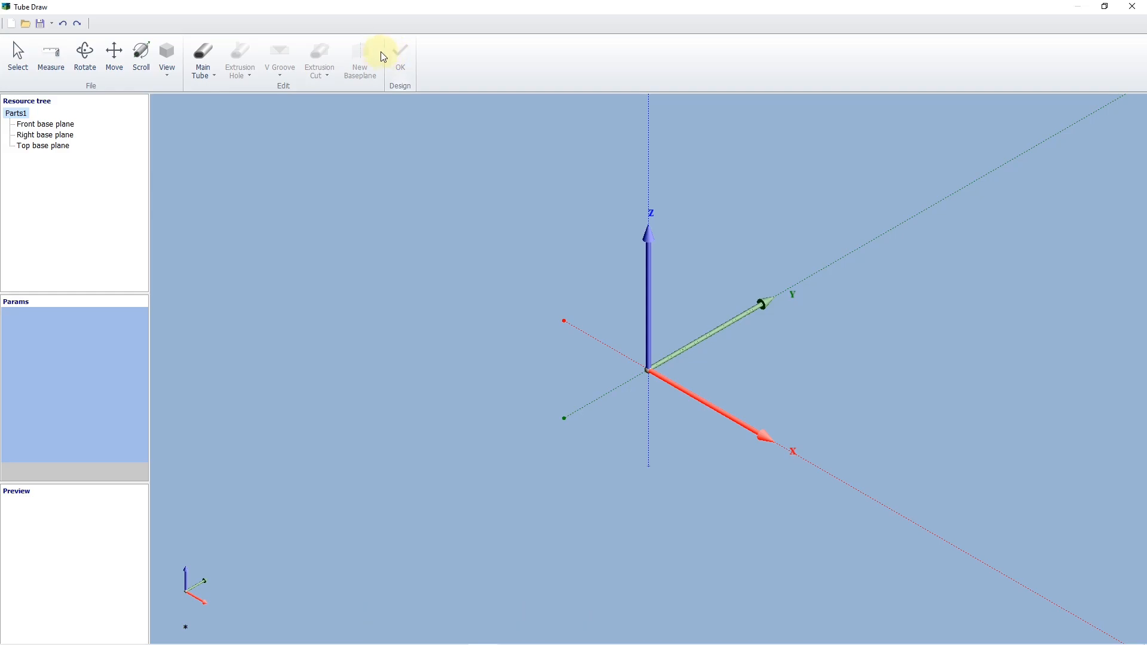
{"action": "left_click", "coordinate": [212, 68]}
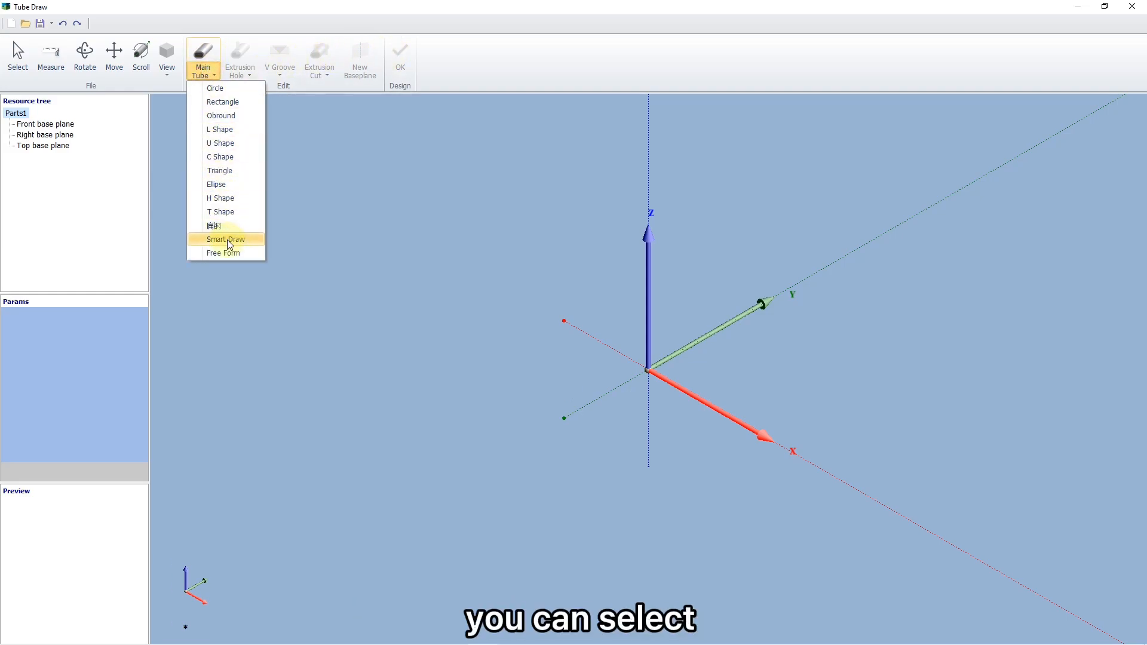
{"action": "left_click", "coordinate": [227, 88]}
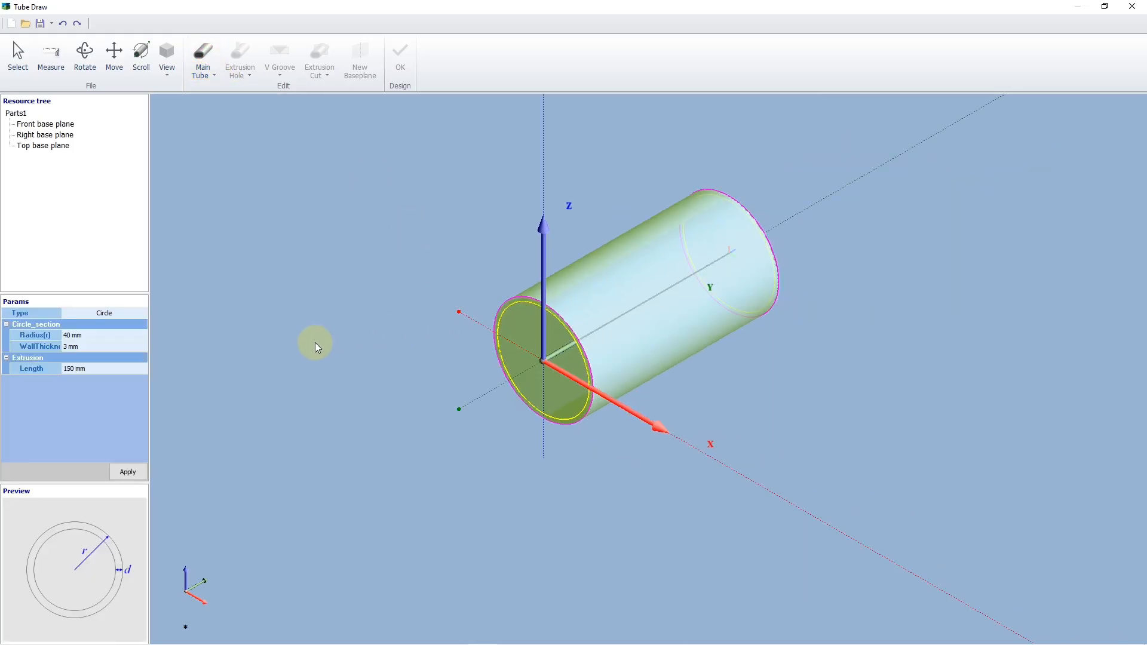
Set the main tube's extrusion length to 200 mm and create the tube
{"action": "left_click", "coordinate": [103, 335]}
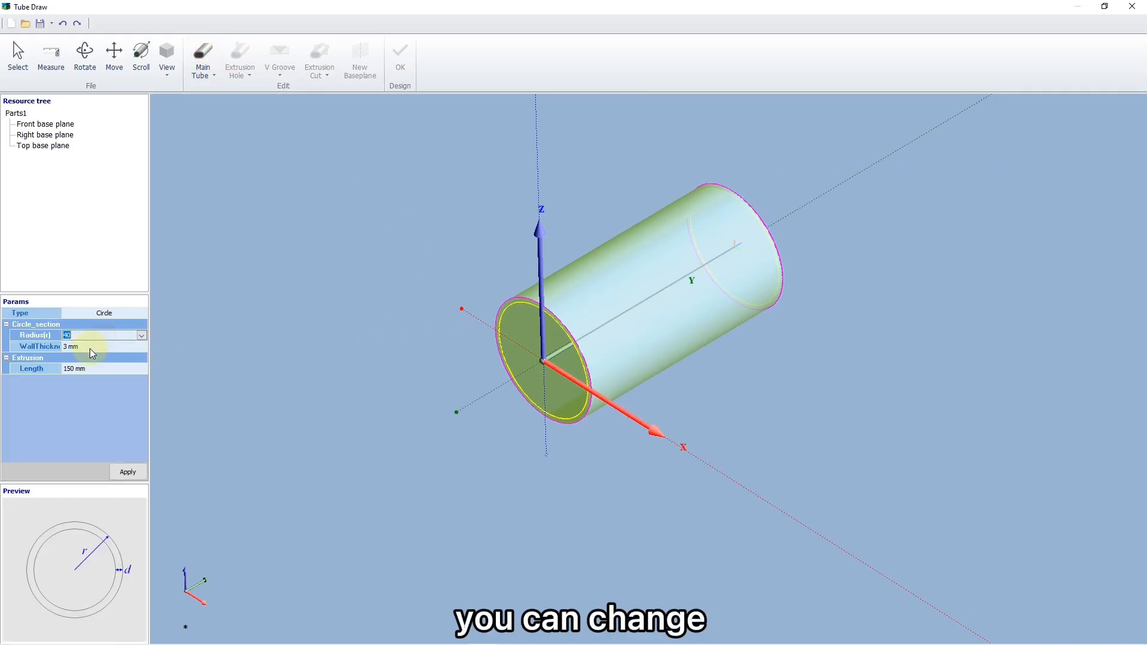
{"action": "left_click", "coordinate": [82, 397]}
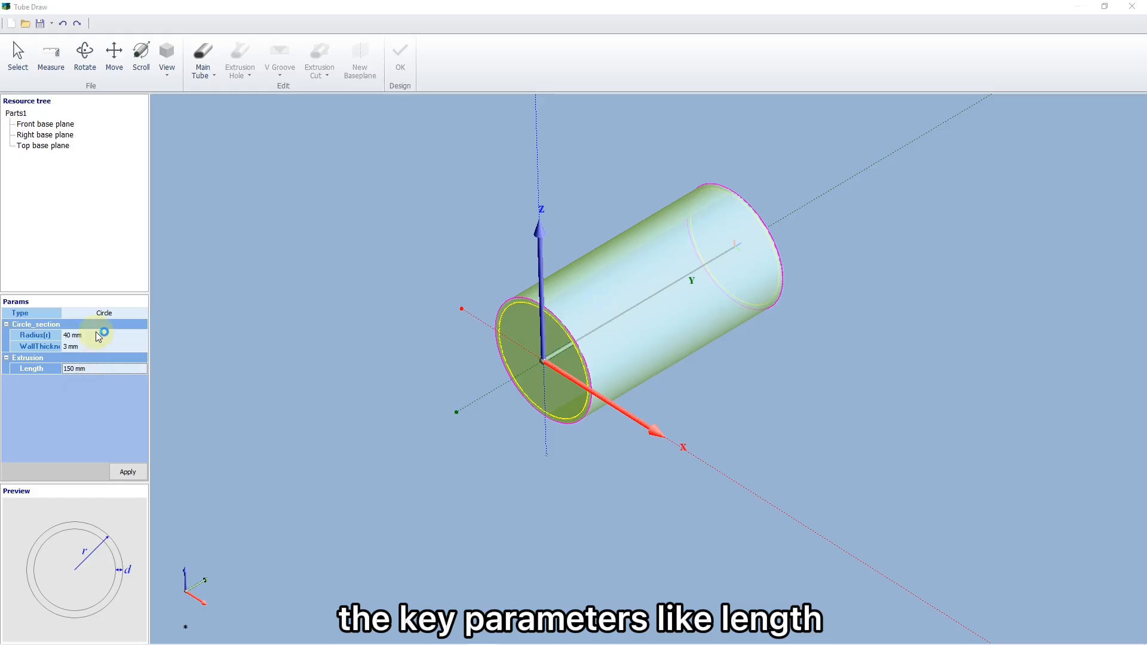
{"action": "left_click", "coordinate": [96, 332]}
{"action": "left_click", "coordinate": [89, 346]}
{"action": "left_click", "coordinate": [87, 369]}
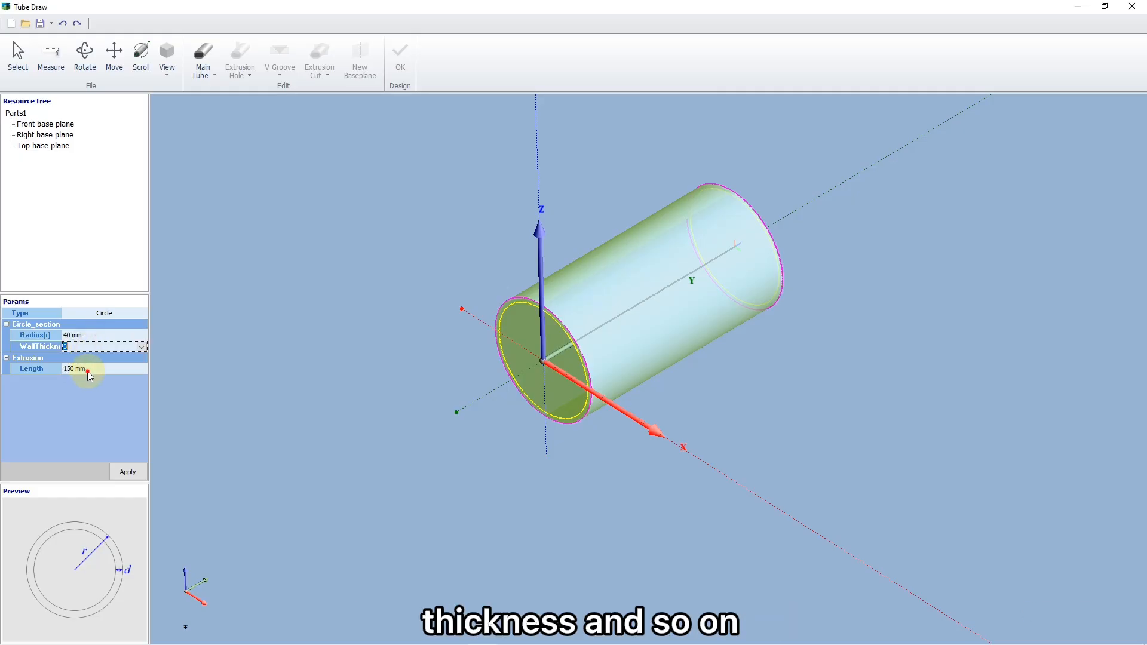
{"action": "type", "text": "200"}
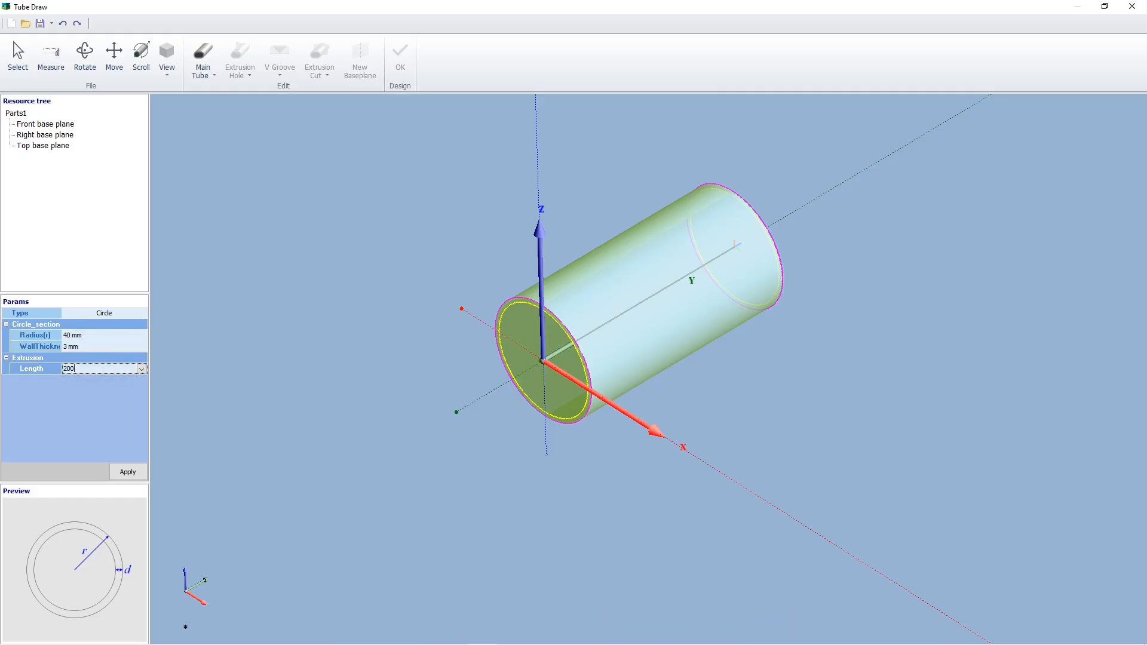
{"action": "key", "text": "Return"}
{"action": "scroll", "coordinate": [396, 417], "scroll_direction": "down", "scroll_amount": 3}
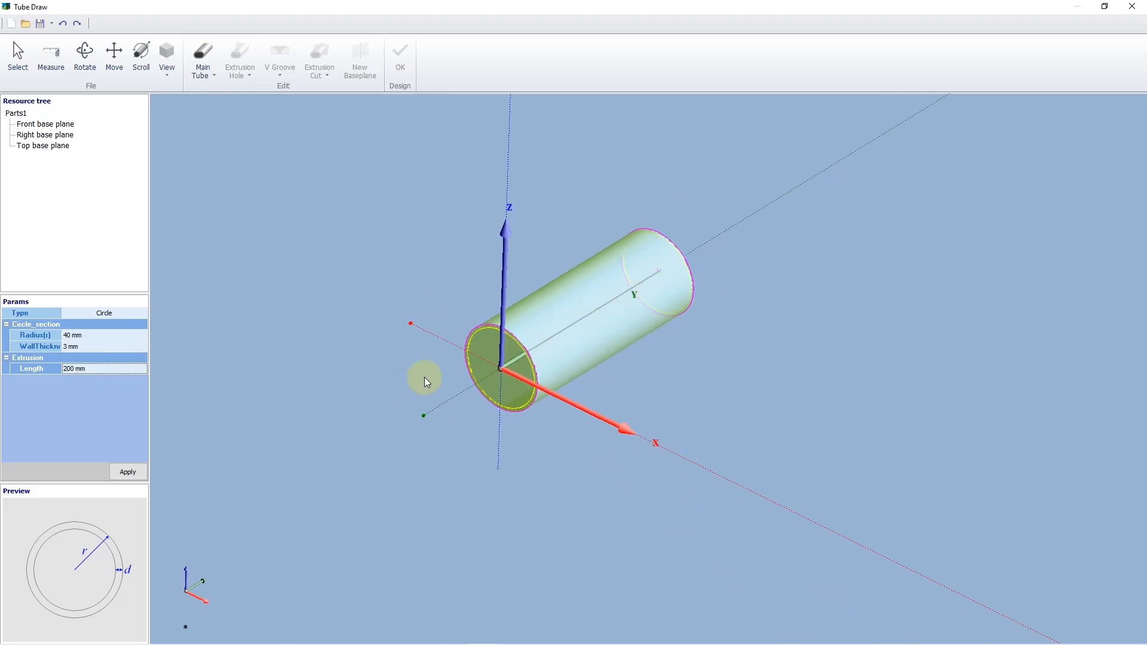
{"action": "left_click", "coordinate": [118, 473]}
Add a circle extrusion hole through the tube with the array option turned off
{"action": "left_click", "coordinate": [241, 66]}
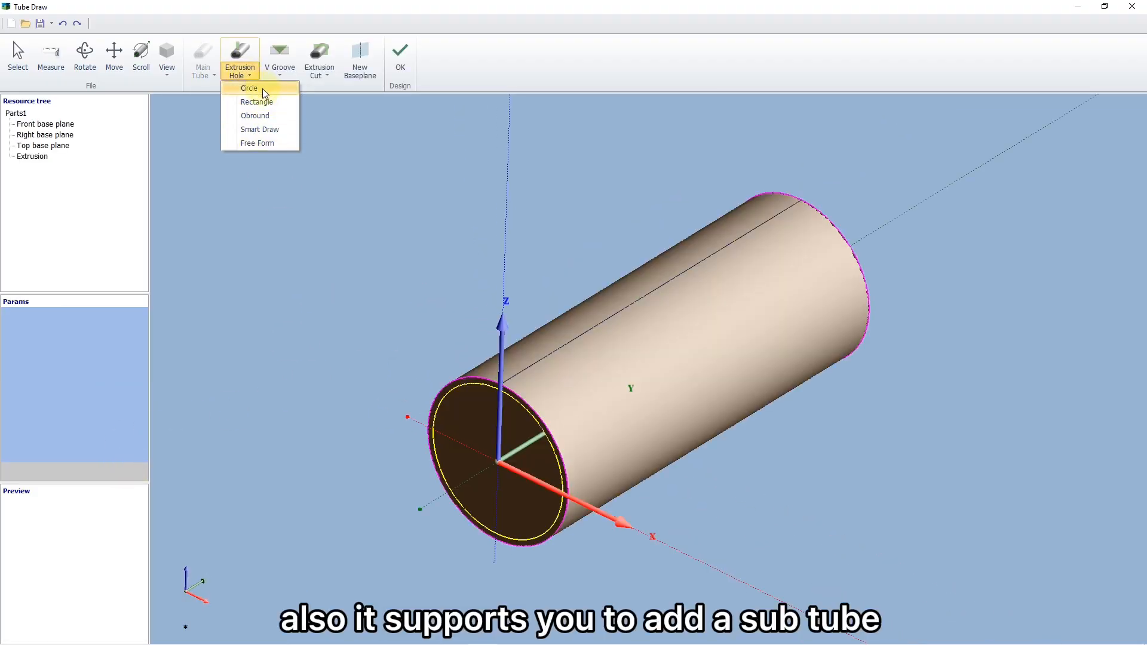
{"action": "left_click", "coordinate": [264, 92]}
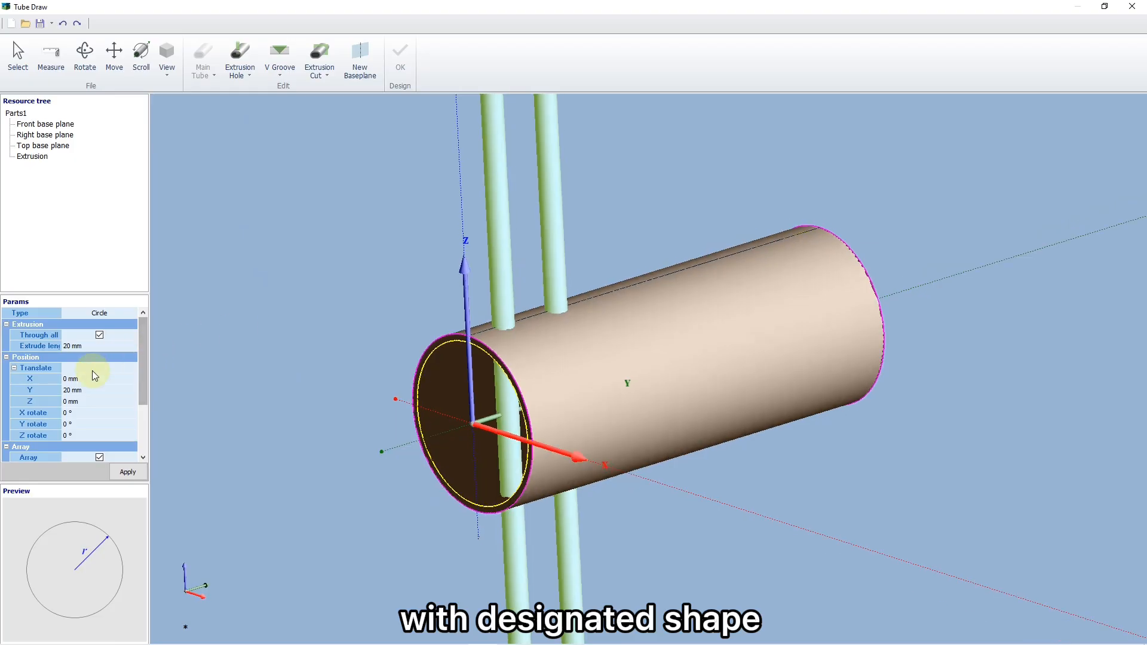
{"action": "scroll", "coordinate": [120, 374], "scroll_direction": "down", "scroll_amount": 2}
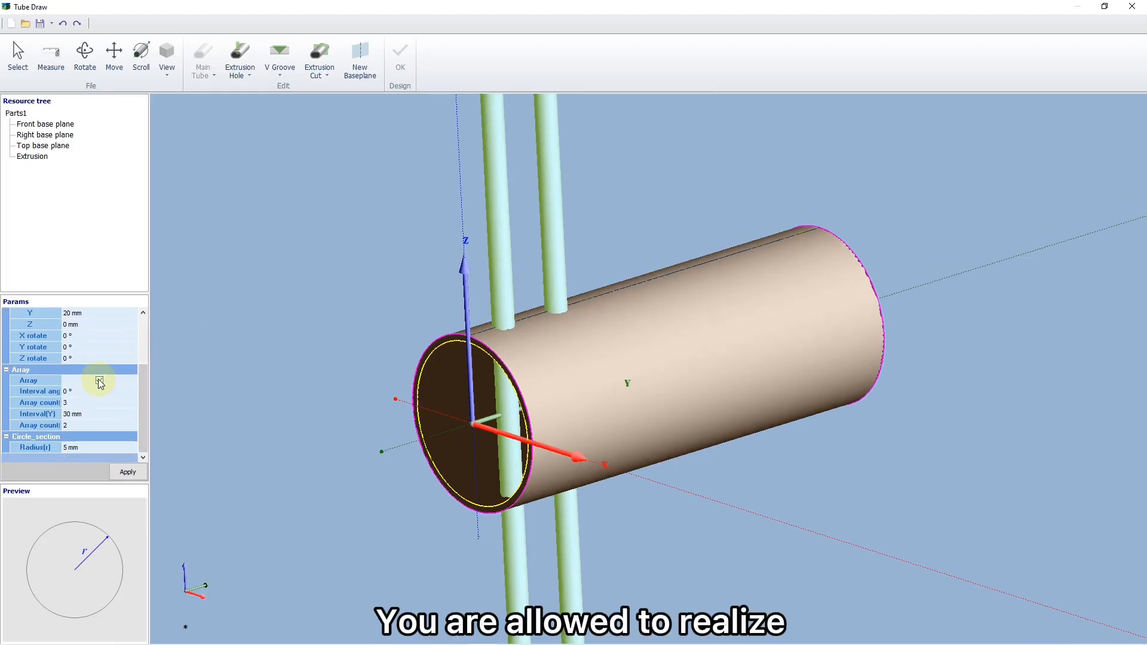
{"action": "left_click", "coordinate": [99, 382]}
Set the hole's Y translation to 0 mm and its radius to 40 mm, and apply the cut to the tube end
{"action": "left_click", "coordinate": [85, 361]}
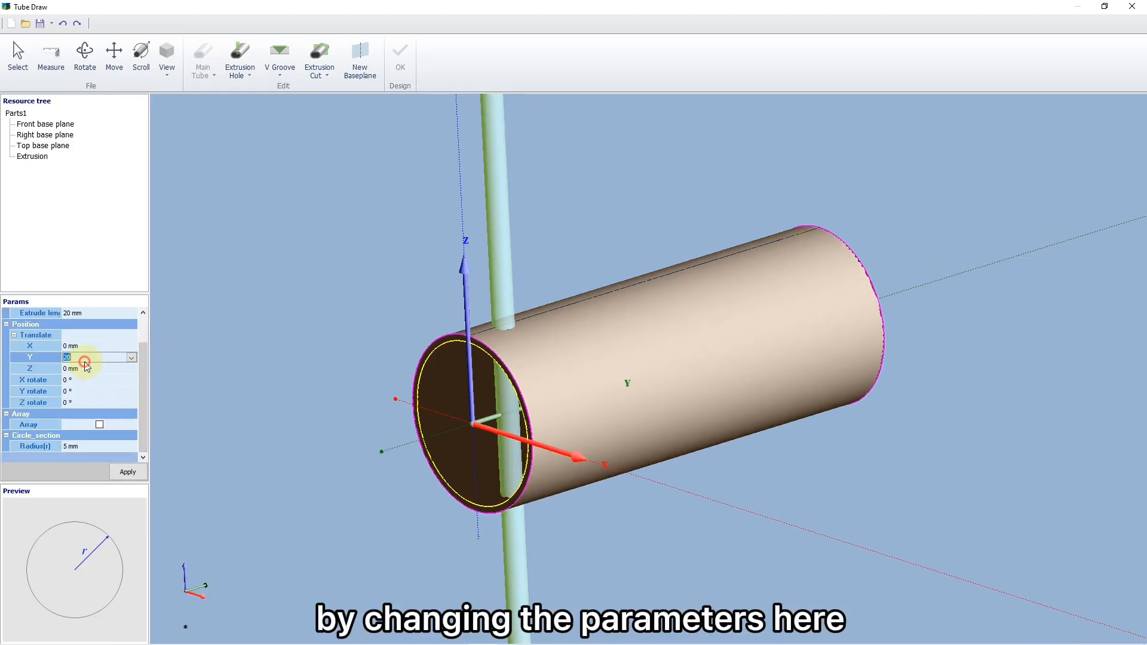
{"action": "type", "text": "0"}
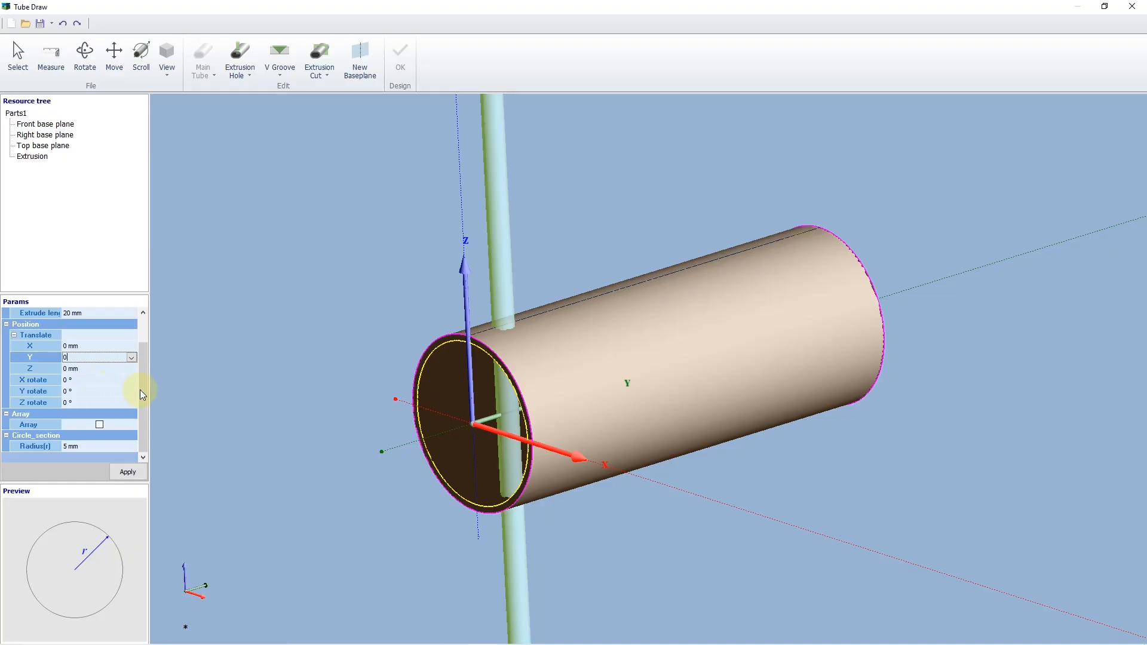
{"action": "key", "text": "Return"}
{"action": "left_click", "coordinate": [105, 447]}
{"action": "type", "text": "40"}
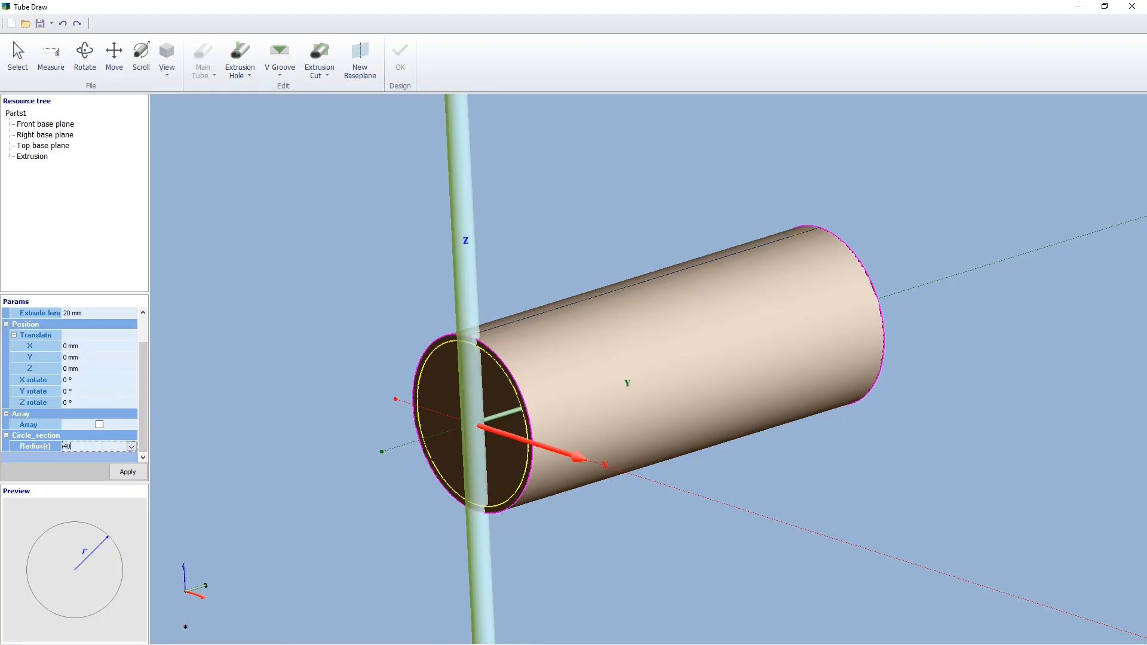
{"action": "key", "text": "Return"}
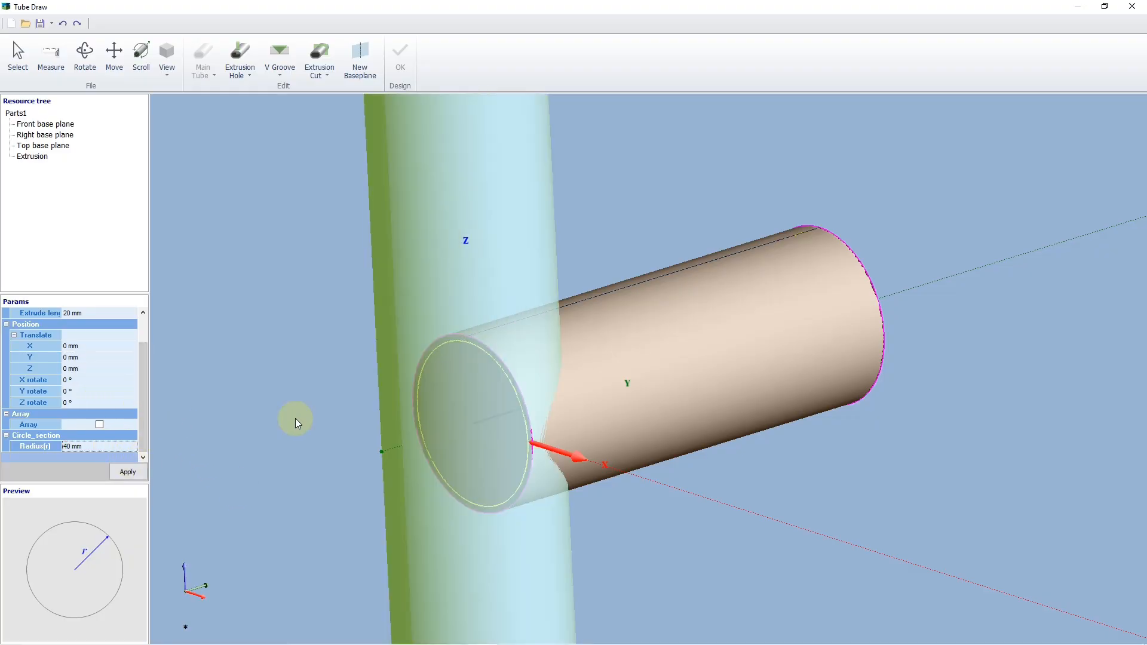
{"action": "left_click_drag", "start_coordinate": [295, 418], "coordinate": [311, 507]}
{"action": "left_click", "coordinate": [125, 471]}
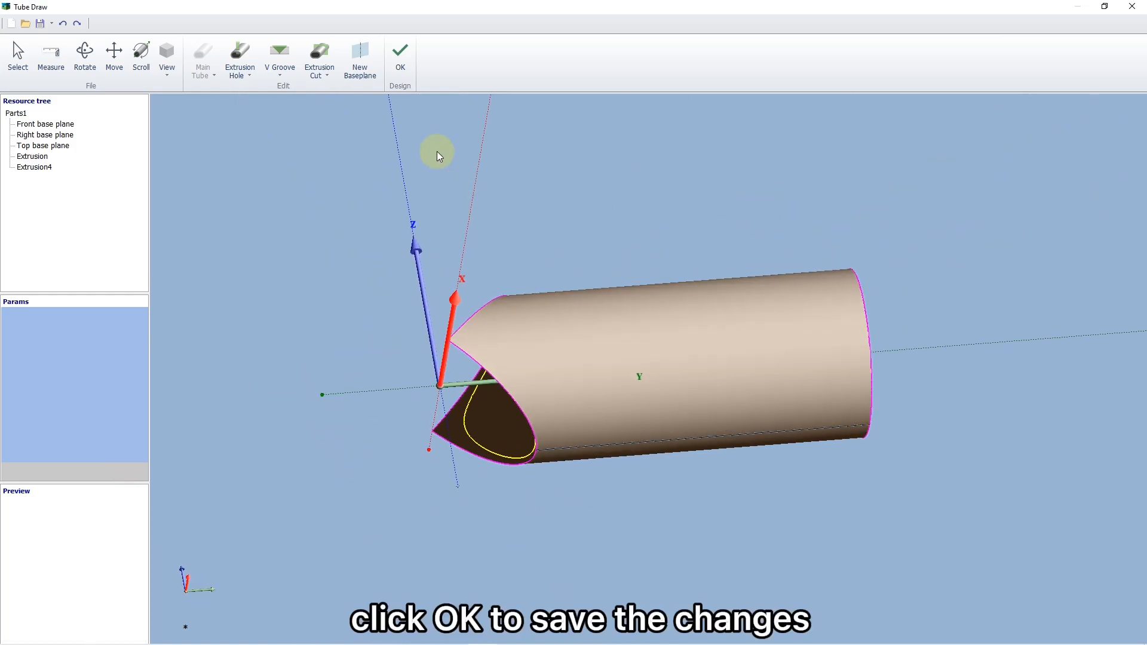
Accept the drawn tube into the TubesT parts list and inspect its cut end from the side
{"action": "left_click", "coordinate": [401, 57]}
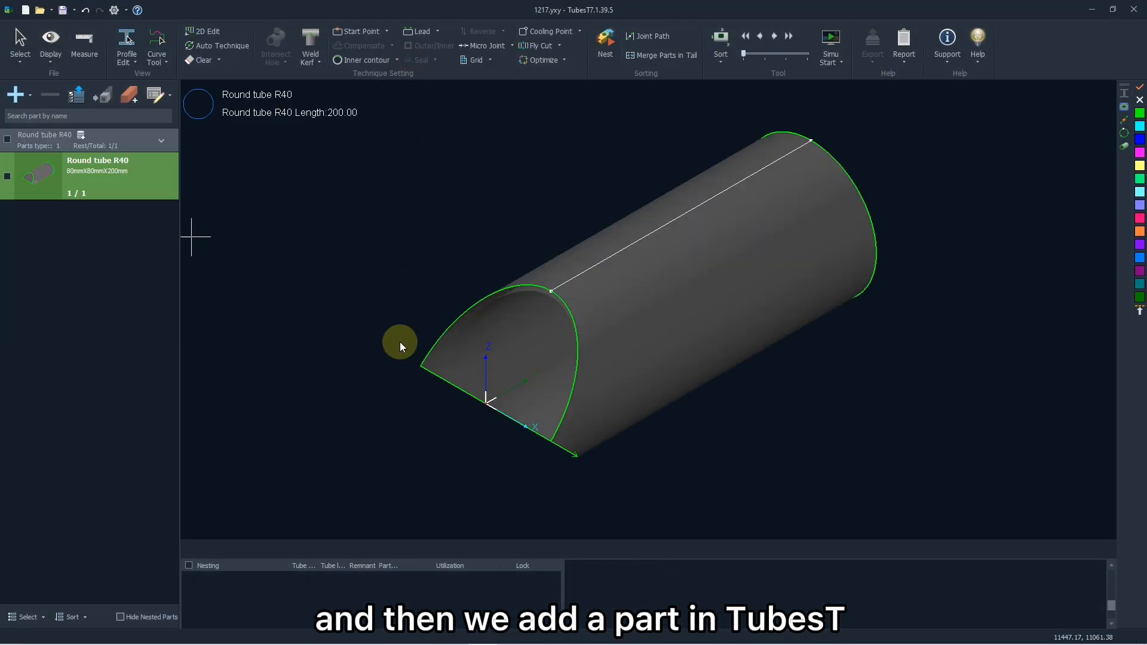
{"action": "scroll", "coordinate": [433, 407], "scroll_direction": "down", "scroll_amount": 2}
{"action": "middle_click_drag", "start_coordinate": [433, 408], "coordinate": [387, 407]}
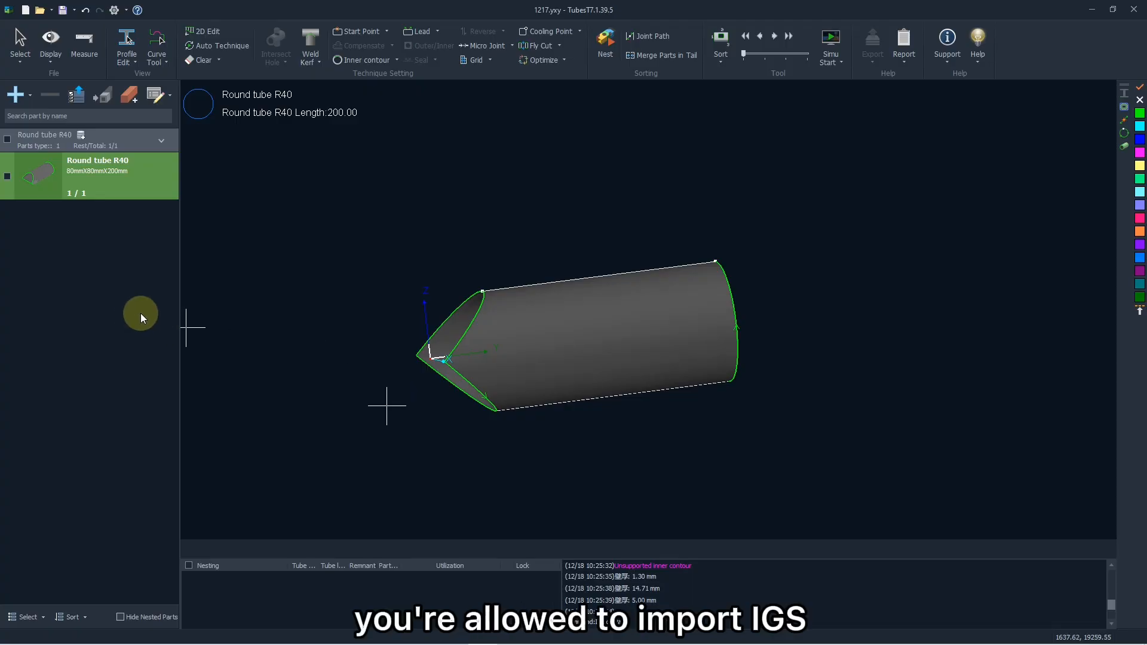
Open the part import from file and preview the IGS drawings in the Drawings folder one after another
{"action": "left_click", "coordinate": [17, 95]}
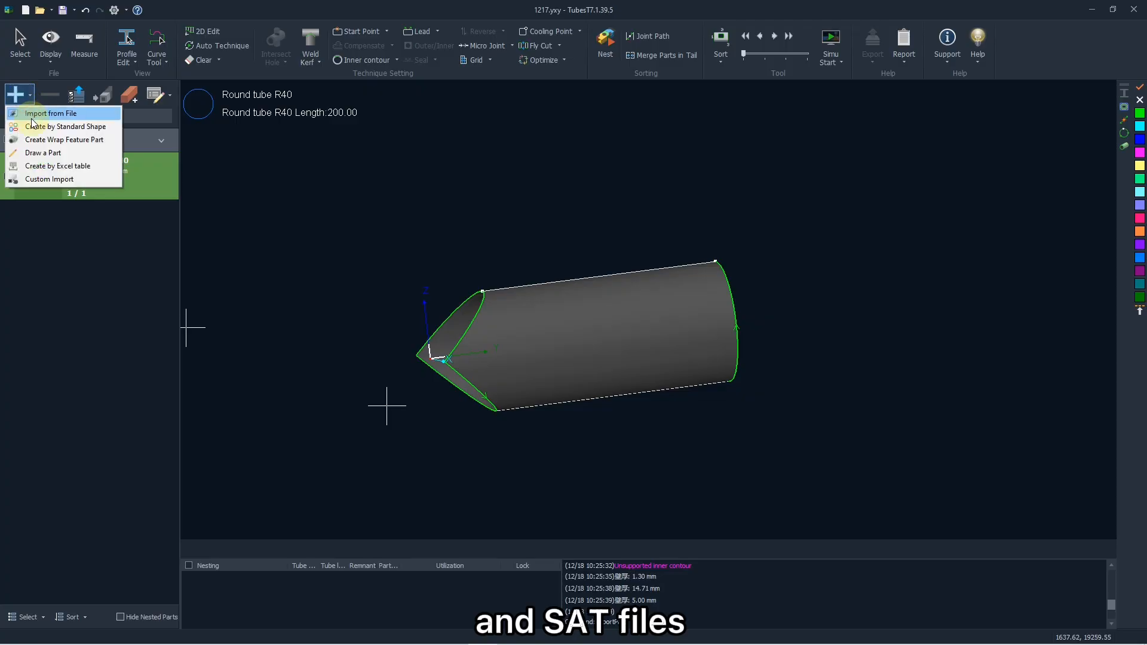
{"action": "left_click", "coordinate": [80, 115]}
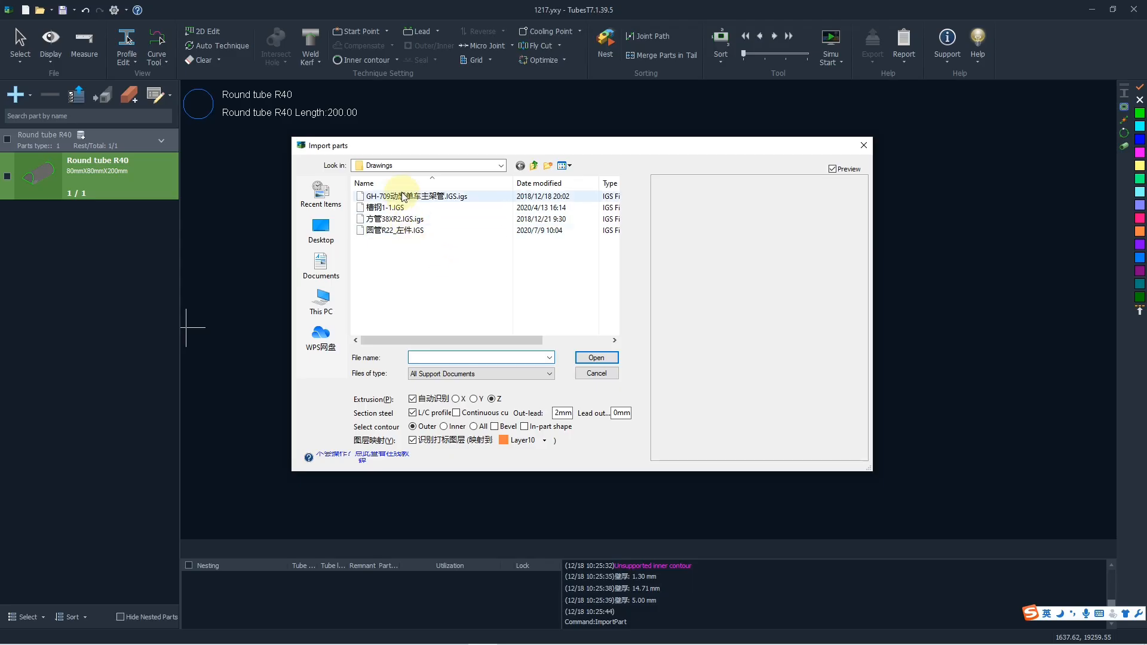
{"action": "left_click", "coordinate": [404, 209]}
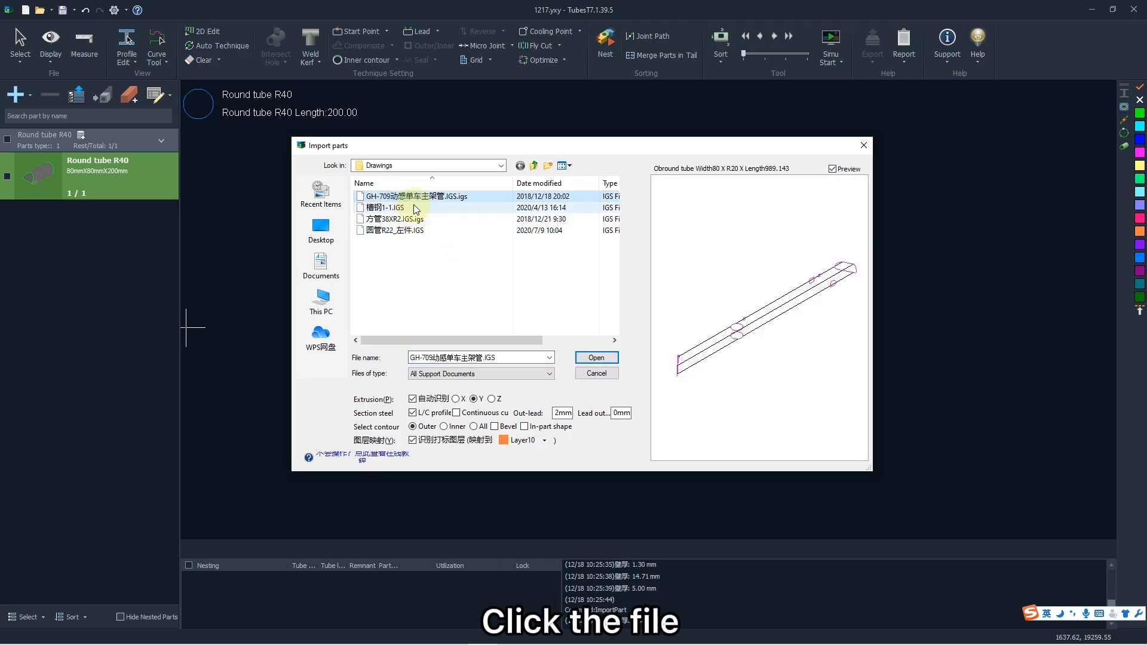
{"action": "left_click", "coordinate": [413, 219]}
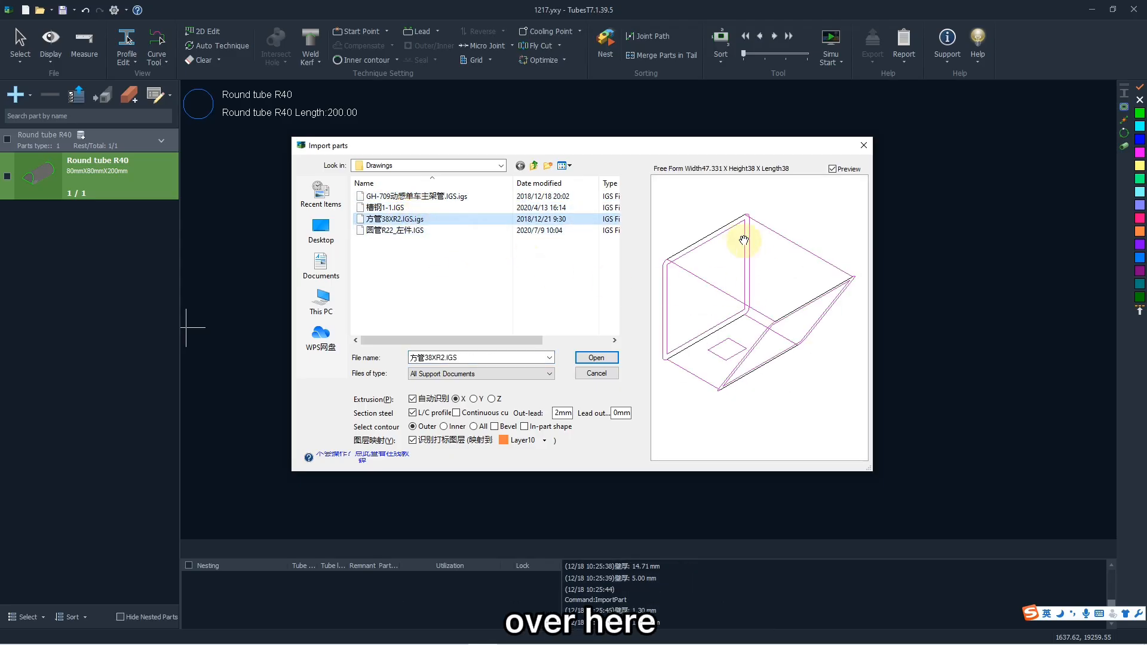
{"action": "left_click_drag", "start_coordinate": [743, 238], "coordinate": [737, 274]}
{"action": "left_click", "coordinate": [508, 231]}
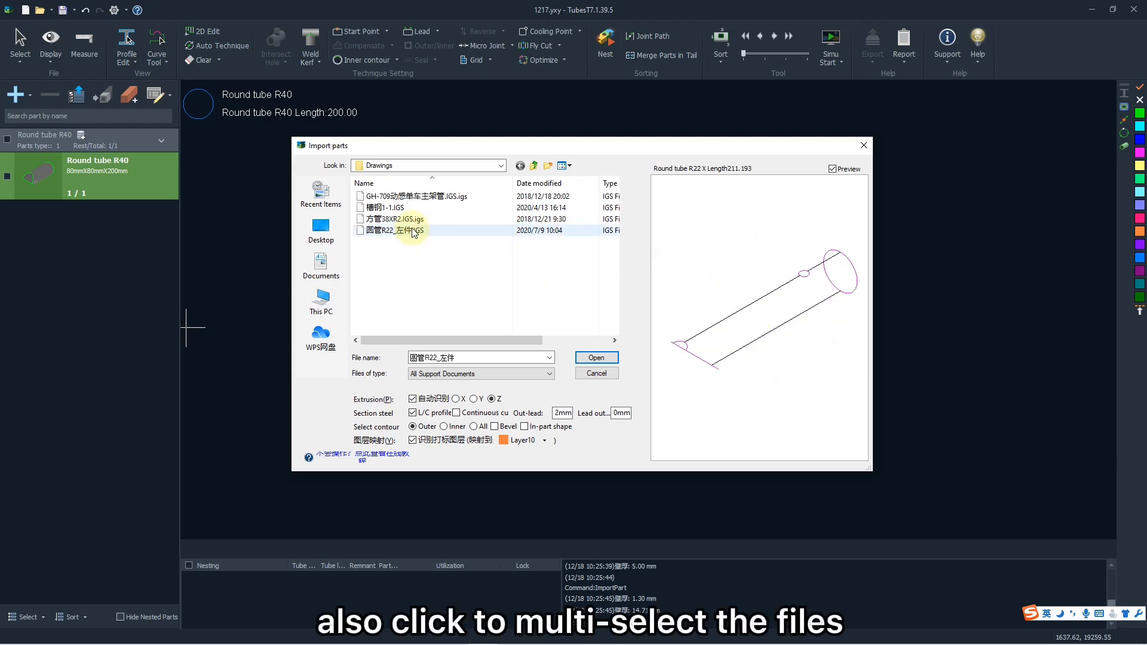
Try selecting several IGS drawings together, as a range and individually, clearing the selection each time
{"action": "left_click", "coordinate": [505, 196], "text": "shift"}
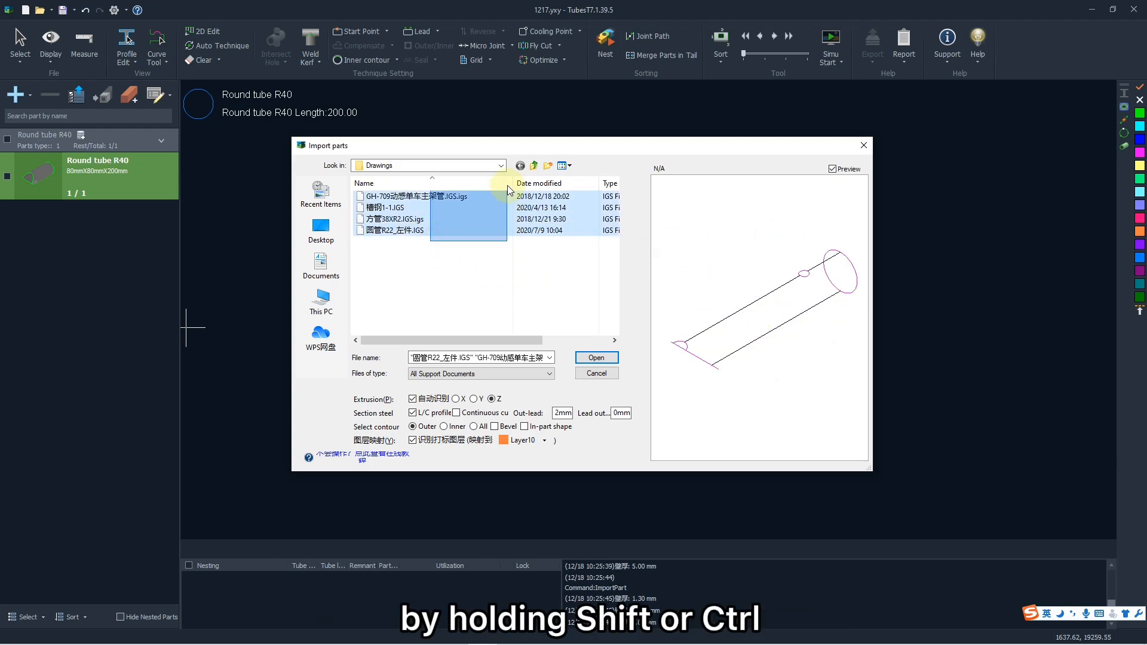
{"action": "left_click", "coordinate": [513, 279]}
{"action": "left_click", "coordinate": [446, 198]}
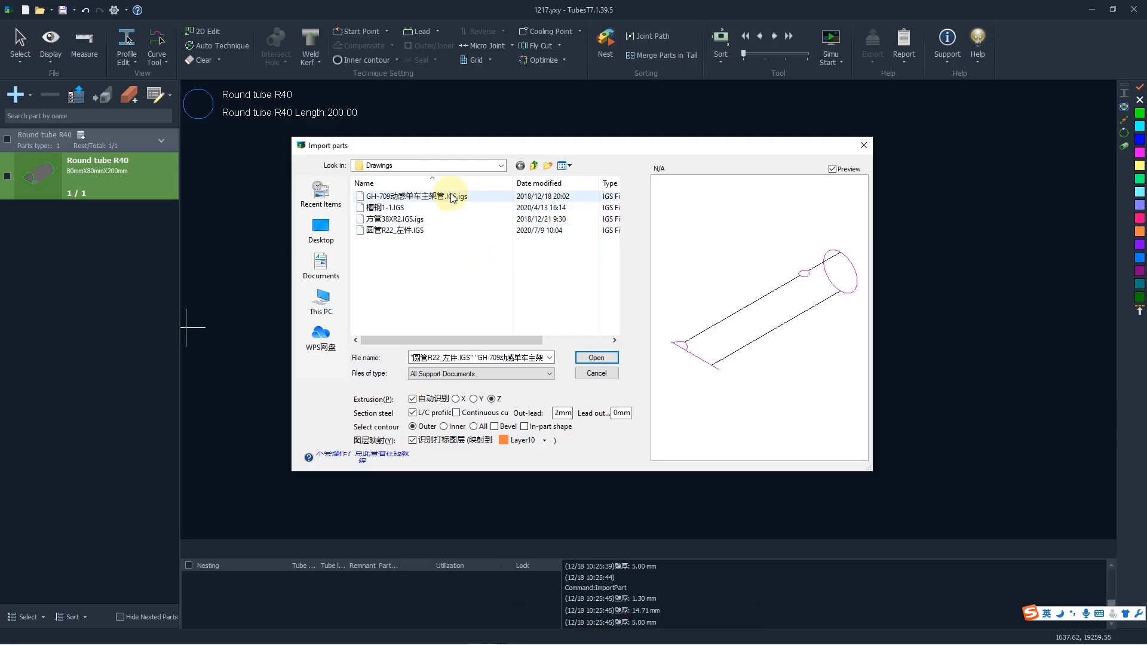
{"action": "left_click", "coordinate": [465, 233], "text": "shift"}
{"action": "left_click", "coordinate": [477, 265]}
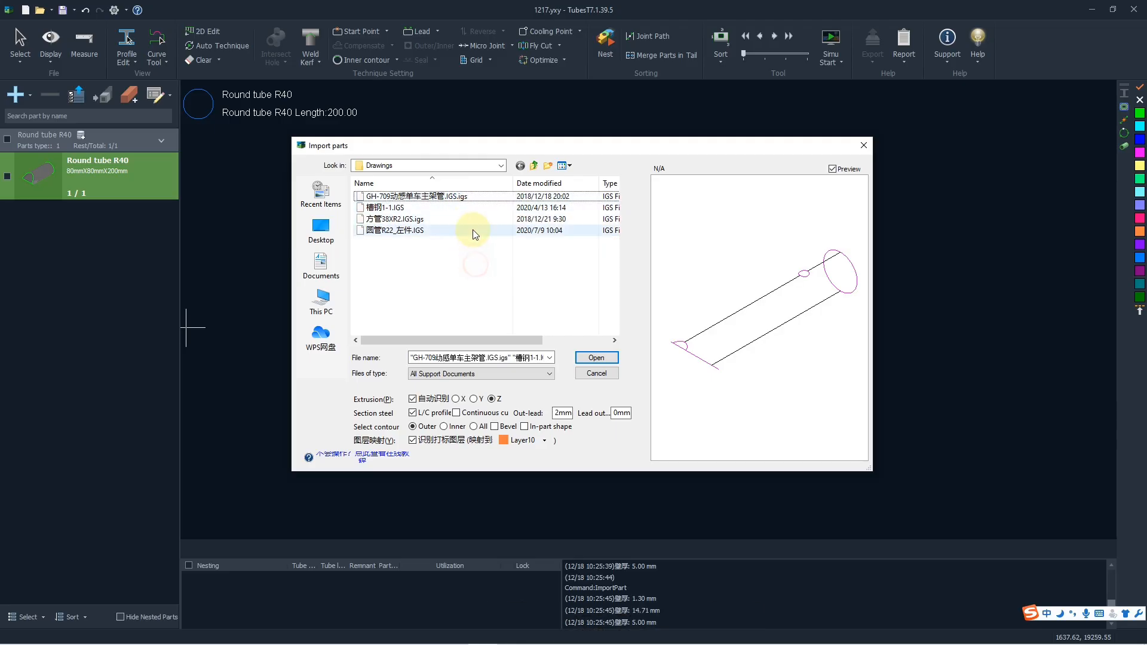
{"action": "left_click", "coordinate": [462, 220], "text": "shift"}
{"action": "left_click", "coordinate": [479, 267]}
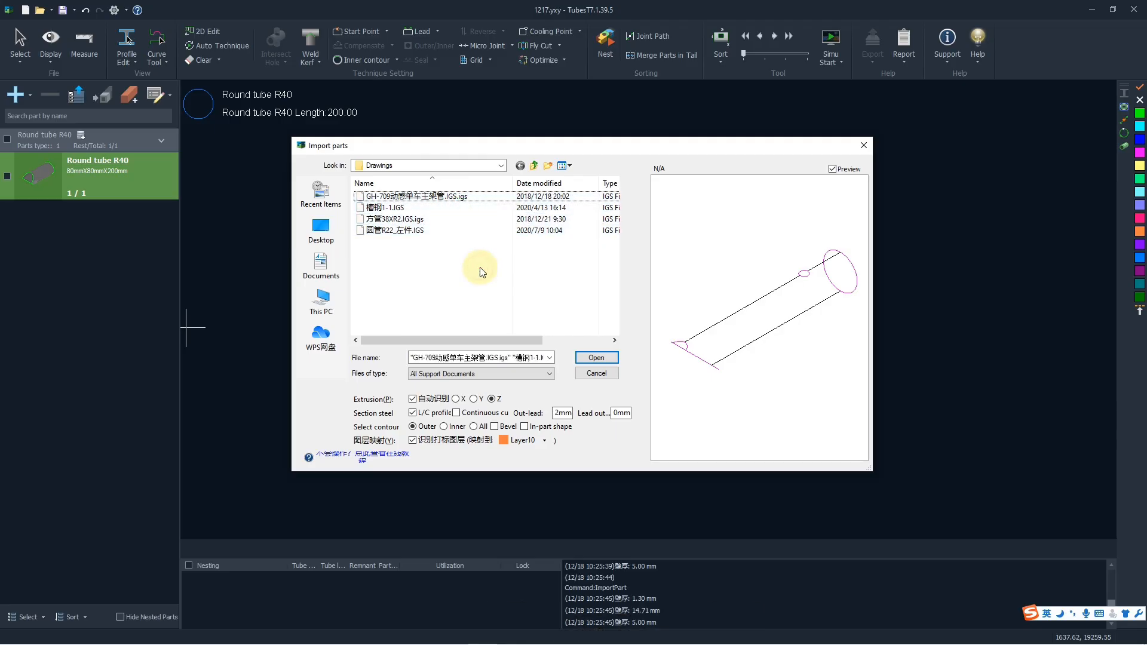
{"action": "left_click", "coordinate": [470, 230]}
{"action": "left_click", "coordinate": [473, 197], "text": "ctrl"}
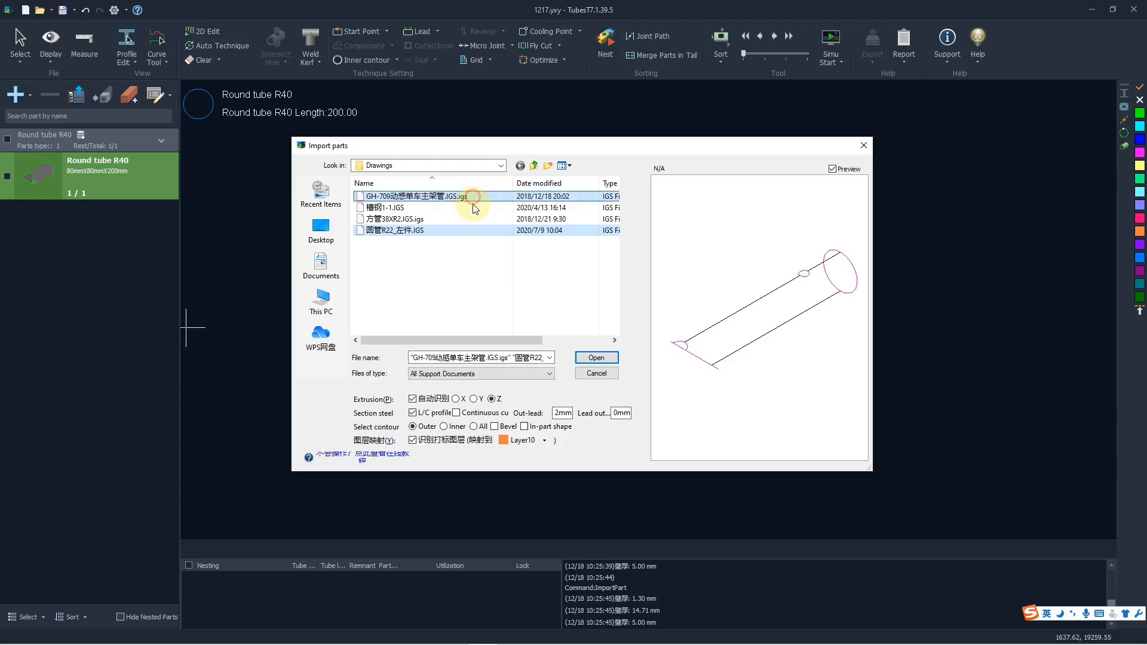
{"action": "left_click", "coordinate": [502, 219], "text": "ctrl"}
{"action": "left_click", "coordinate": [526, 208], "text": "ctrl"}
{"action": "left_click", "coordinate": [543, 279]}
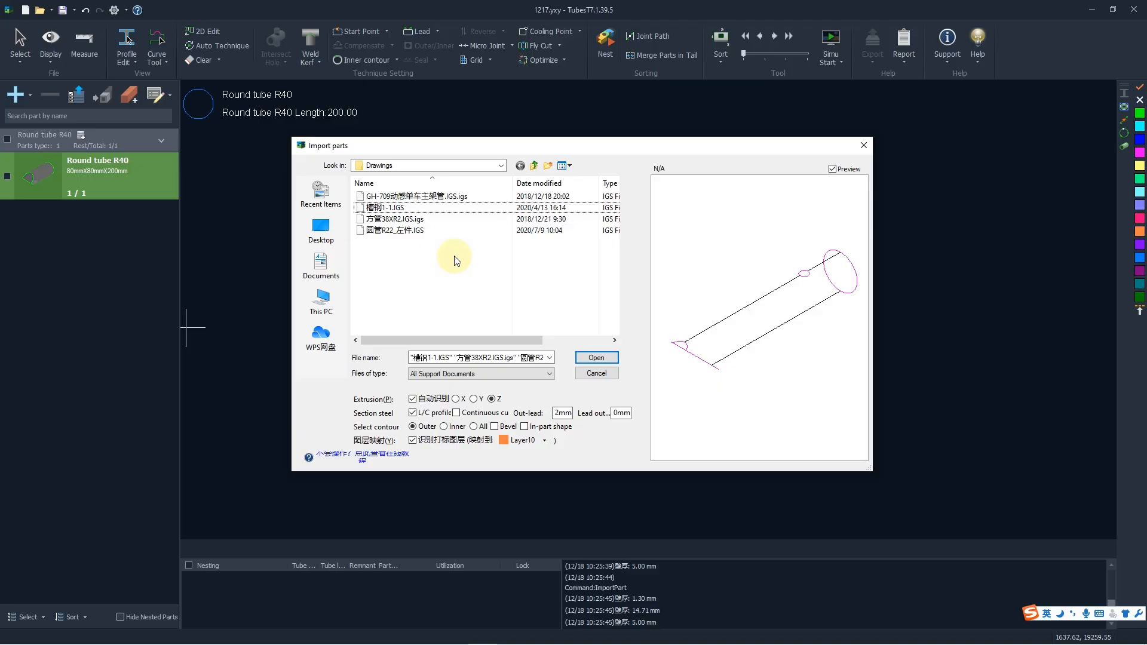
Import all four IGS drawings from the Drawings folder at once and select the U tube part 槽钢1-1 in the parts list
{"action": "left_click_drag", "start_coordinate": [452, 267], "coordinate": [371, 192]}
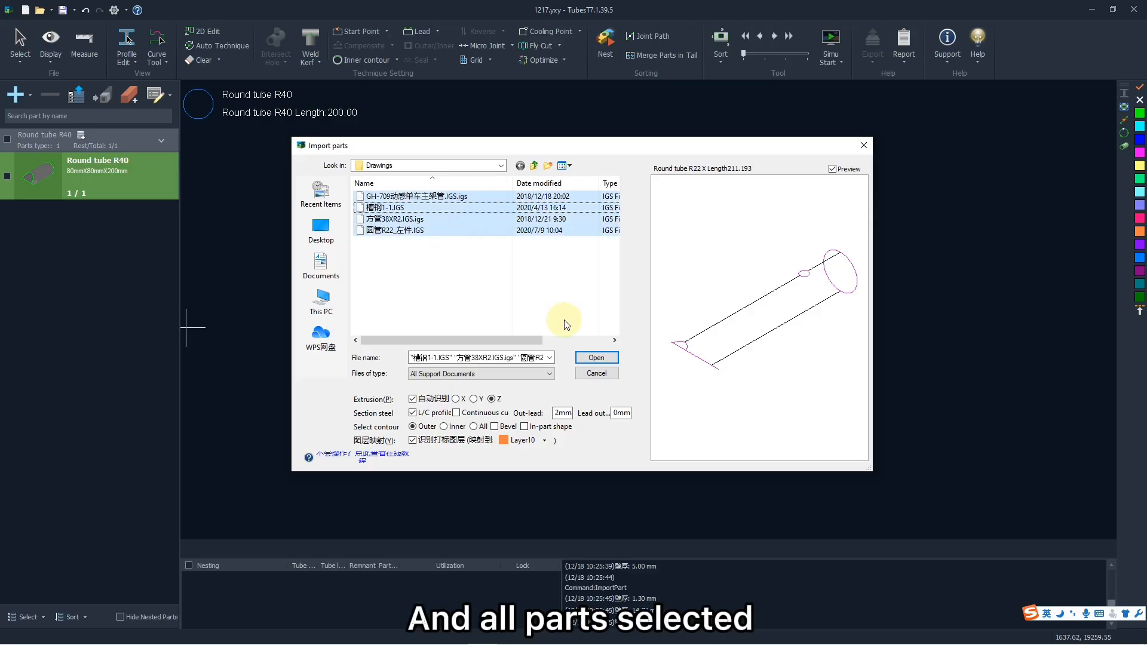
{"action": "left_click", "coordinate": [597, 357]}
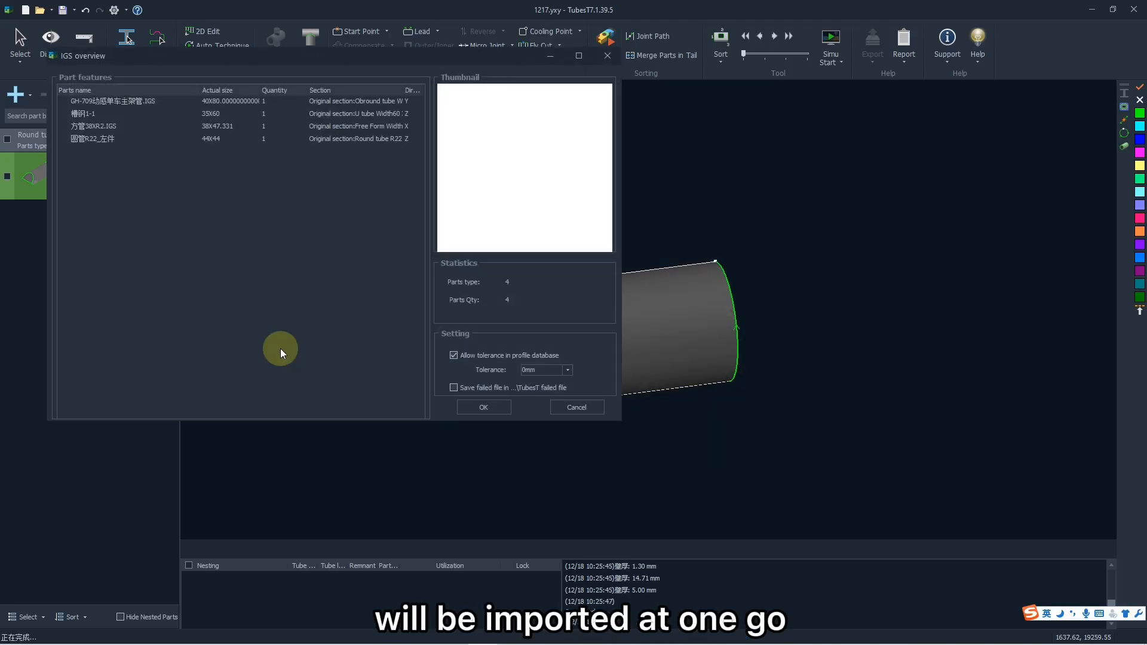
{"action": "left_click", "coordinate": [479, 403]}
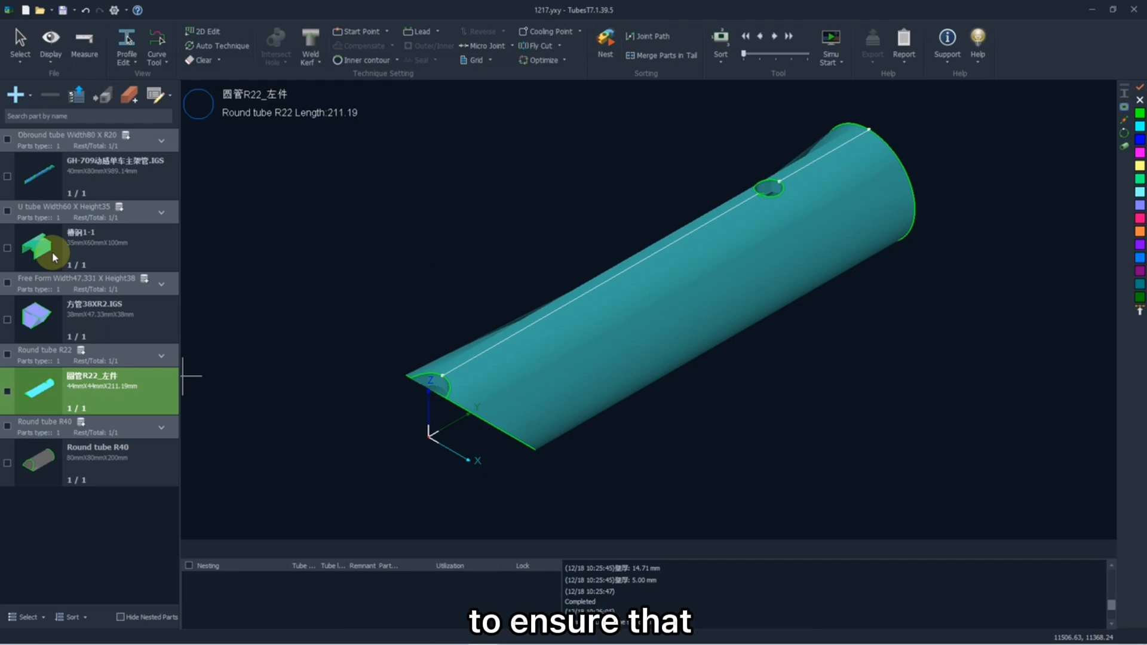
{"action": "left_click", "coordinate": [92, 252]}
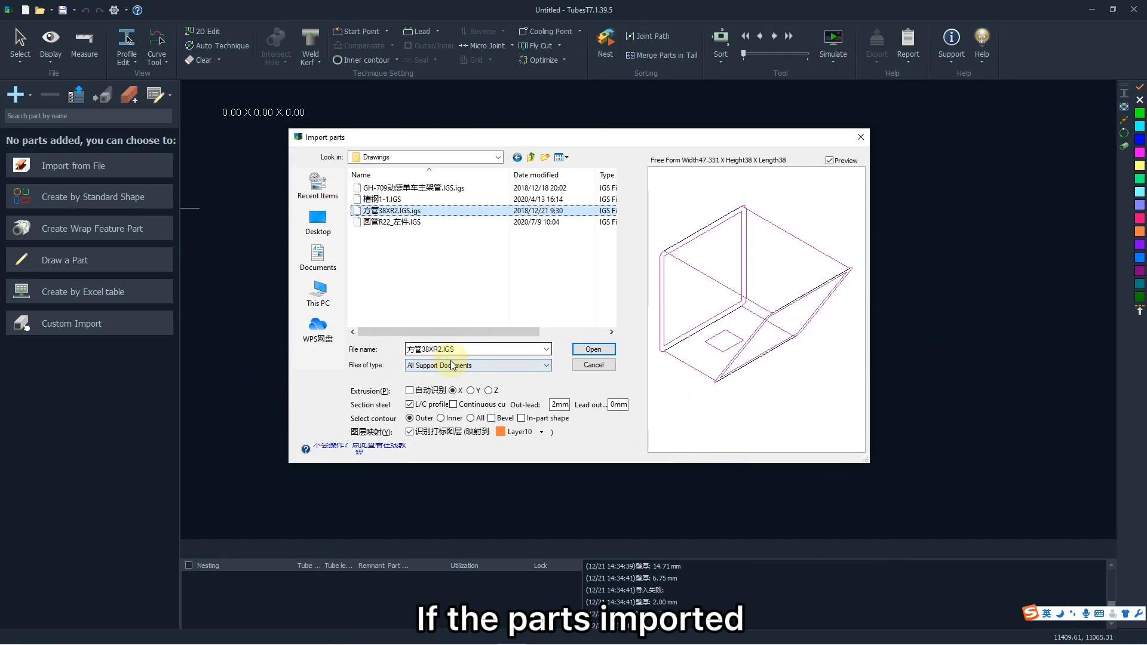
Try automatic recognition, the Y and Z extrusion directions and disabling L/C profile for 方管38XR2.IGS, restoring direction X and L/C profile
{"action": "left_click", "coordinate": [410, 391]}
{"action": "left_click", "coordinate": [410, 391]}
{"action": "left_click", "coordinate": [462, 392]}
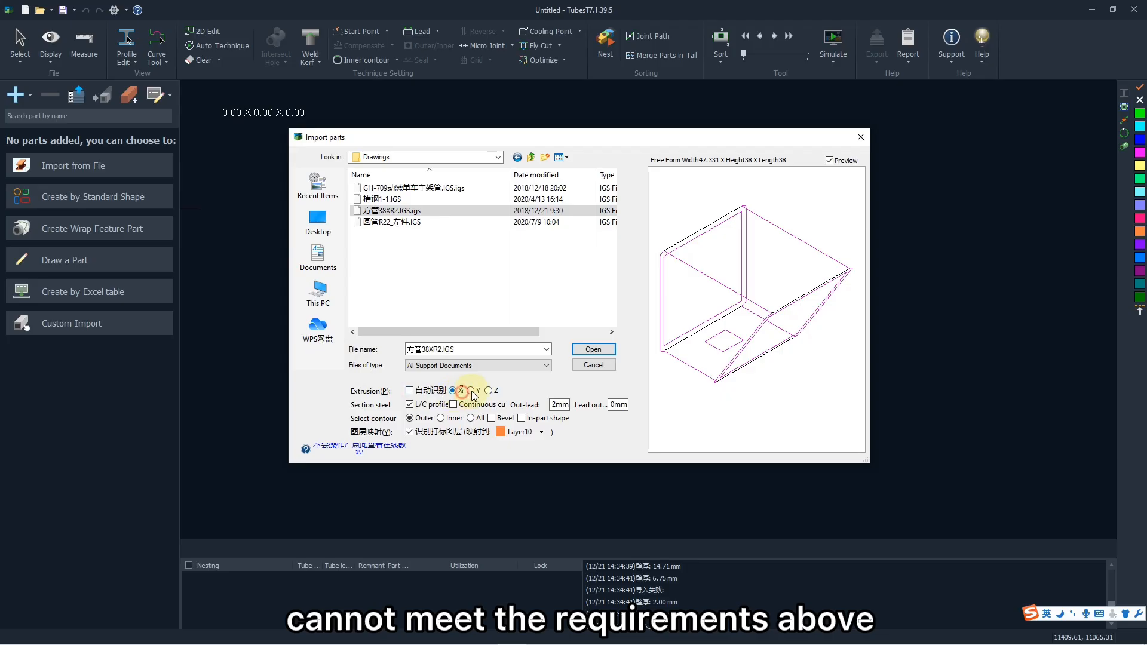
{"action": "left_click", "coordinate": [472, 391]}
{"action": "left_click", "coordinate": [489, 391]}
{"action": "left_click", "coordinate": [470, 391]}
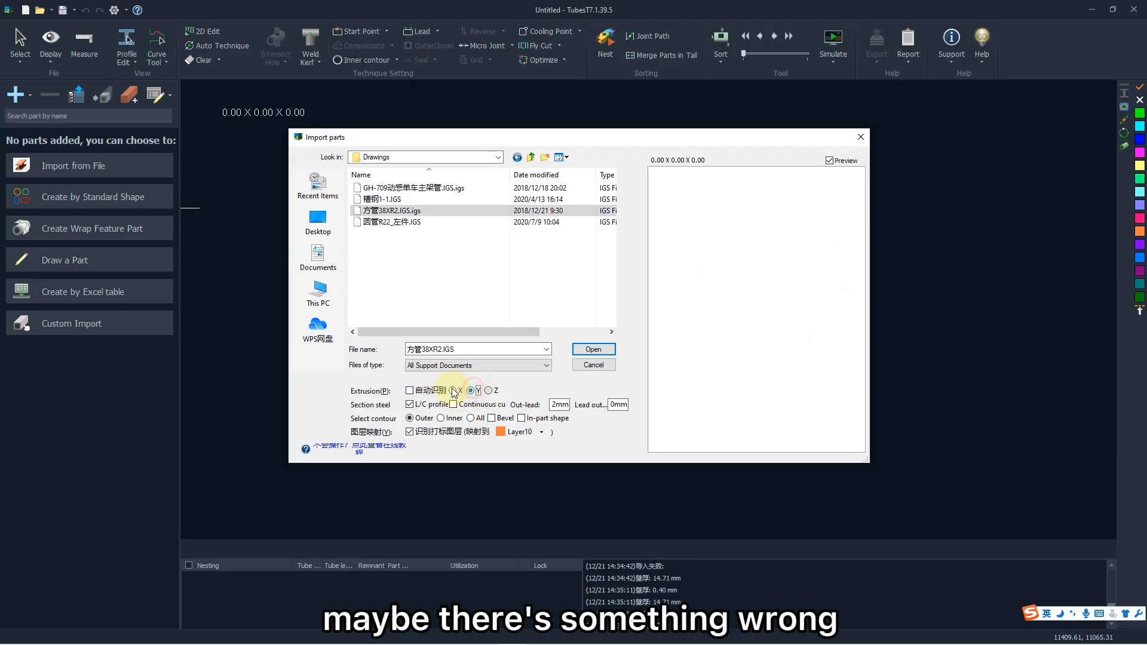
{"action": "left_click", "coordinate": [453, 391]}
{"action": "left_click", "coordinate": [409, 405]}
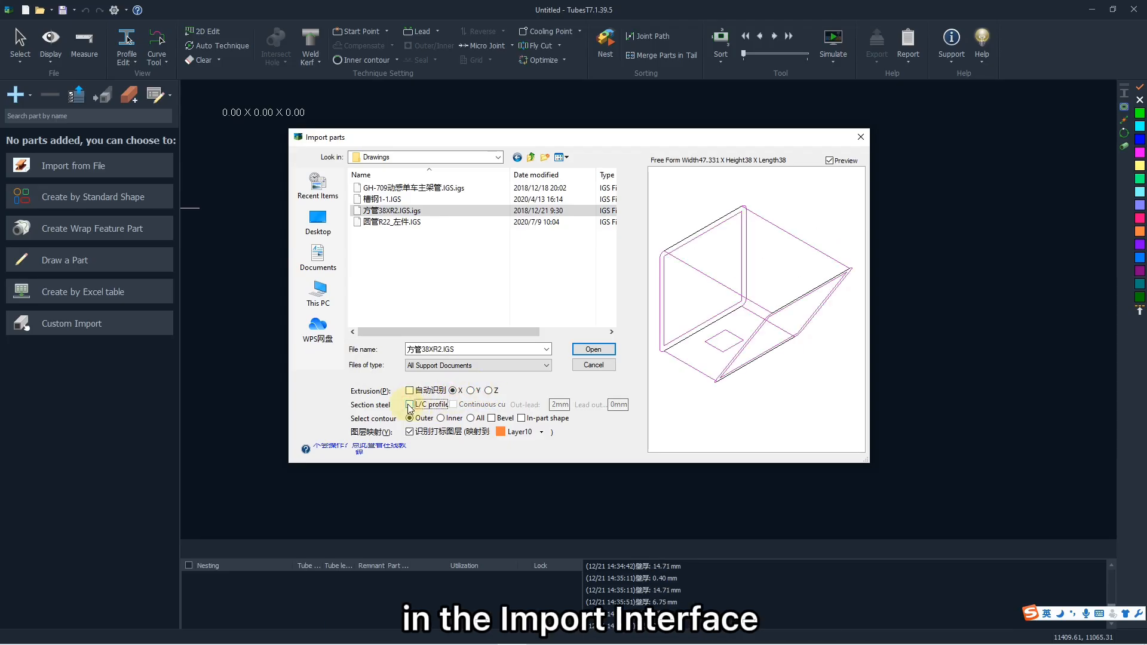
{"action": "left_click", "coordinate": [409, 405]}
Compare the Inner and All contour options in the import preview of 方管38XR2.IGS, leaving All selected
{"action": "left_click", "coordinate": [453, 419]}
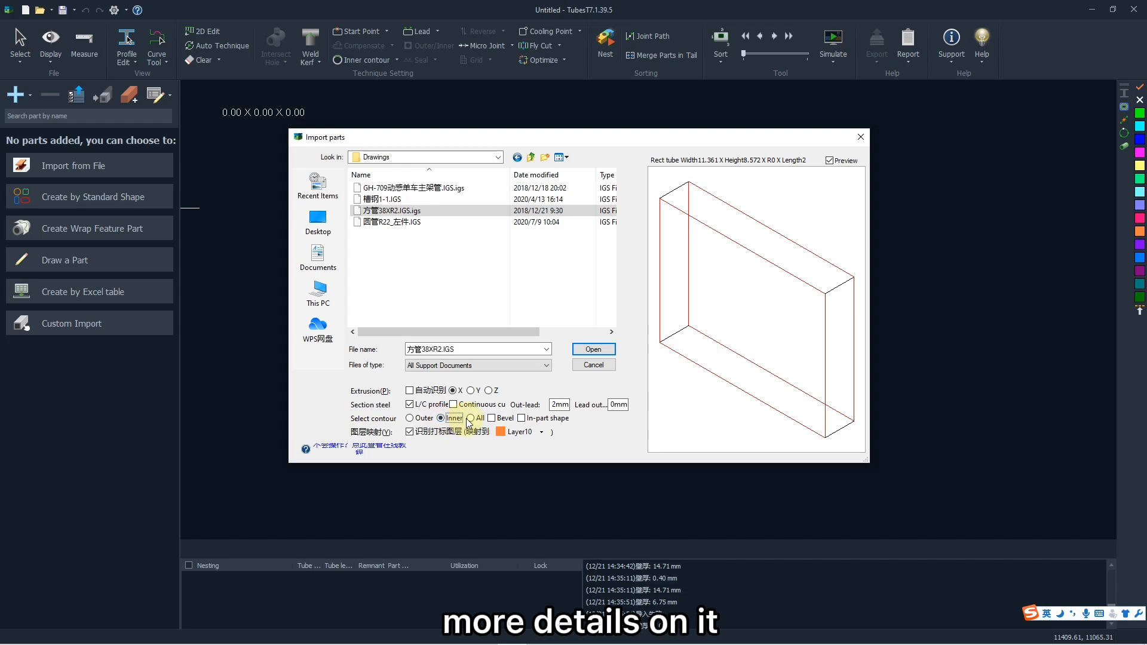
{"action": "left_click", "coordinate": [474, 421]}
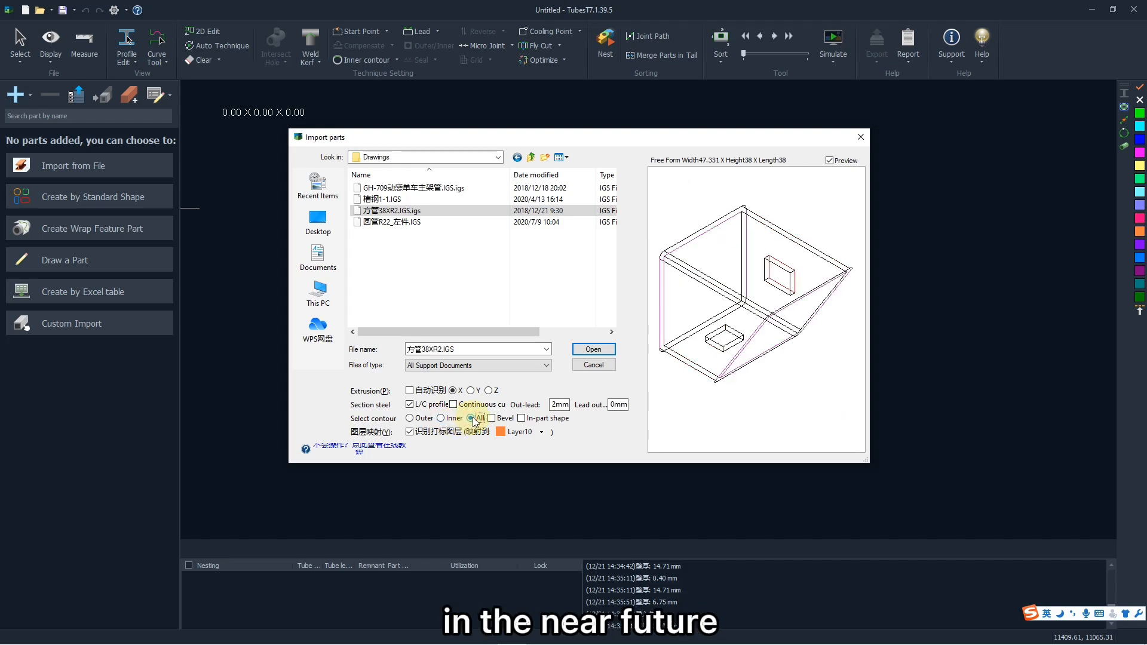
{"action": "left_click_drag", "start_coordinate": [686, 313], "coordinate": [693, 321]}
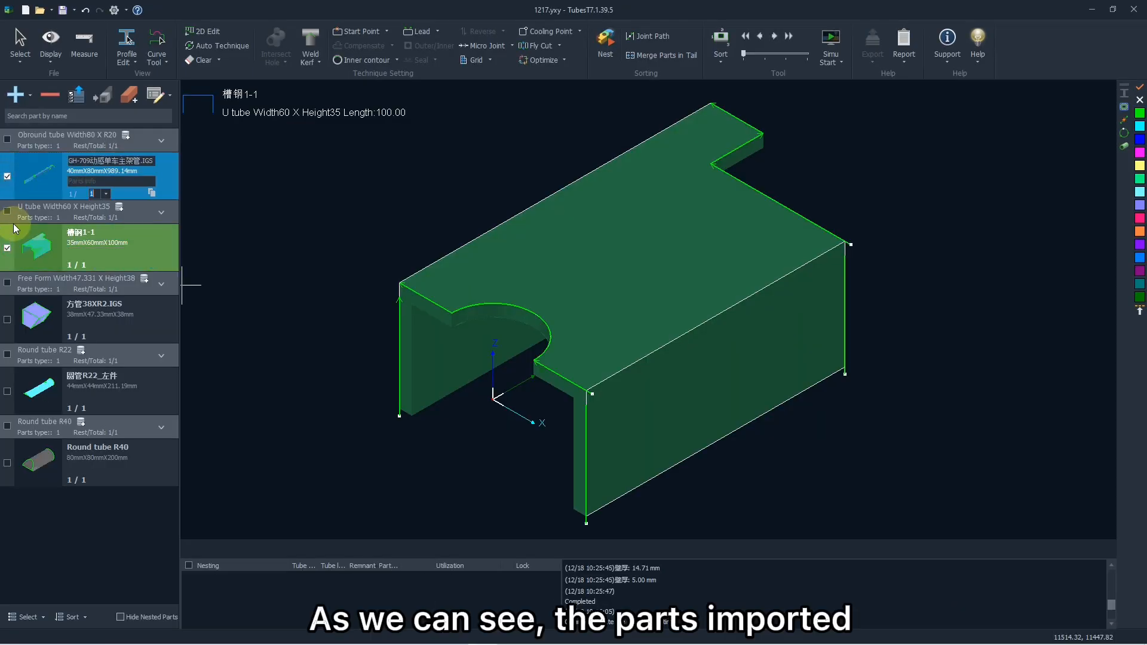
Uncheck the obround tube and U tube parts, and try selecting and deselecting all parts in the list
{"action": "left_click", "coordinate": [8, 178]}
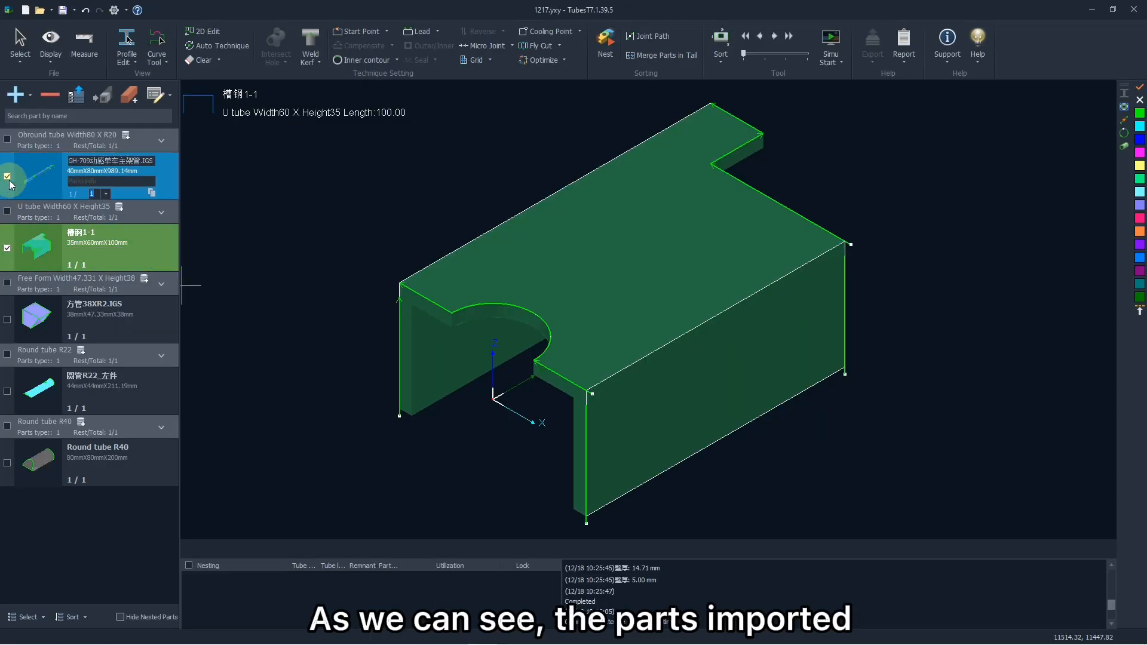
{"action": "left_click", "coordinate": [11, 247]}
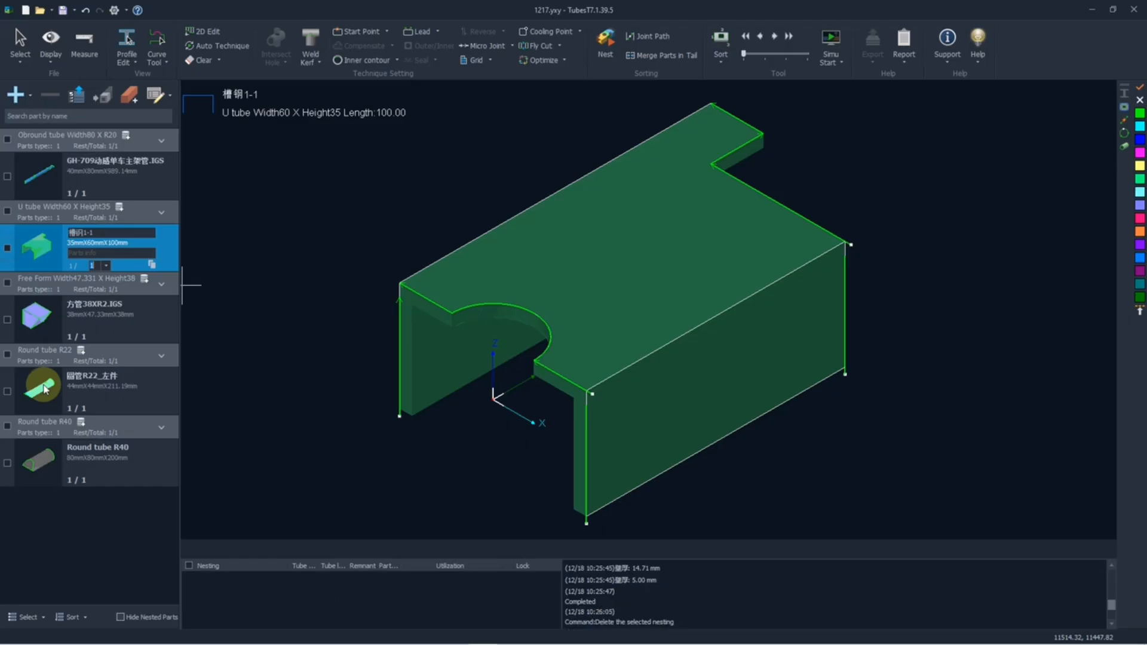
{"action": "left_click", "coordinate": [37, 619]}
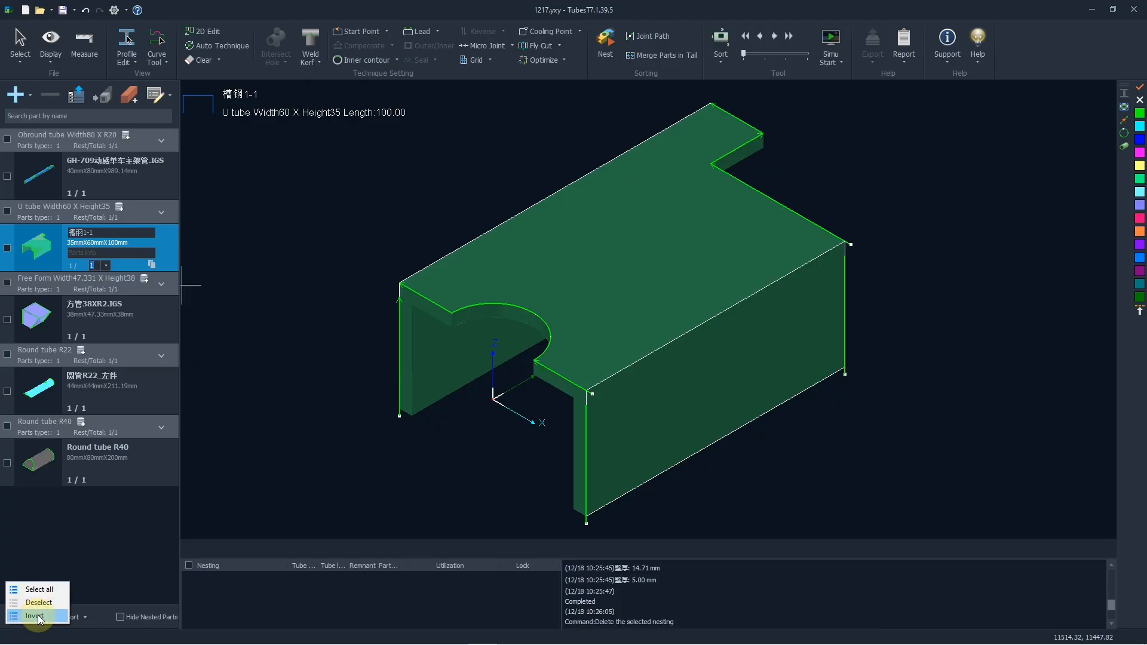
{"action": "left_click", "coordinate": [48, 590]}
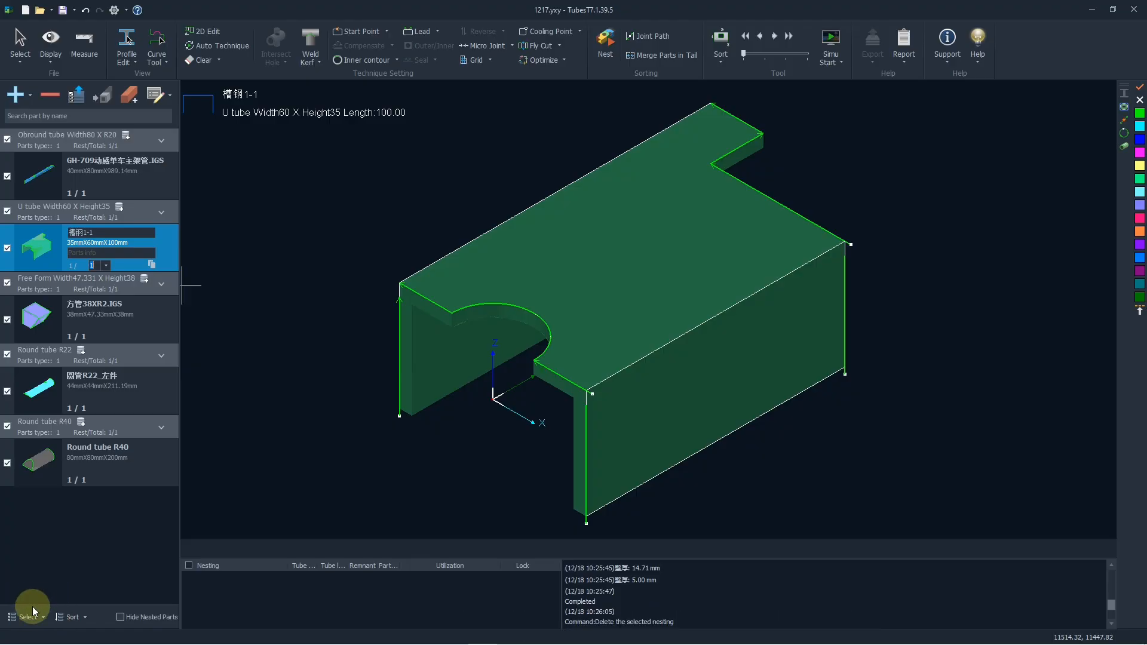
{"action": "left_click", "coordinate": [27, 617]}
{"action": "left_click", "coordinate": [40, 603]}
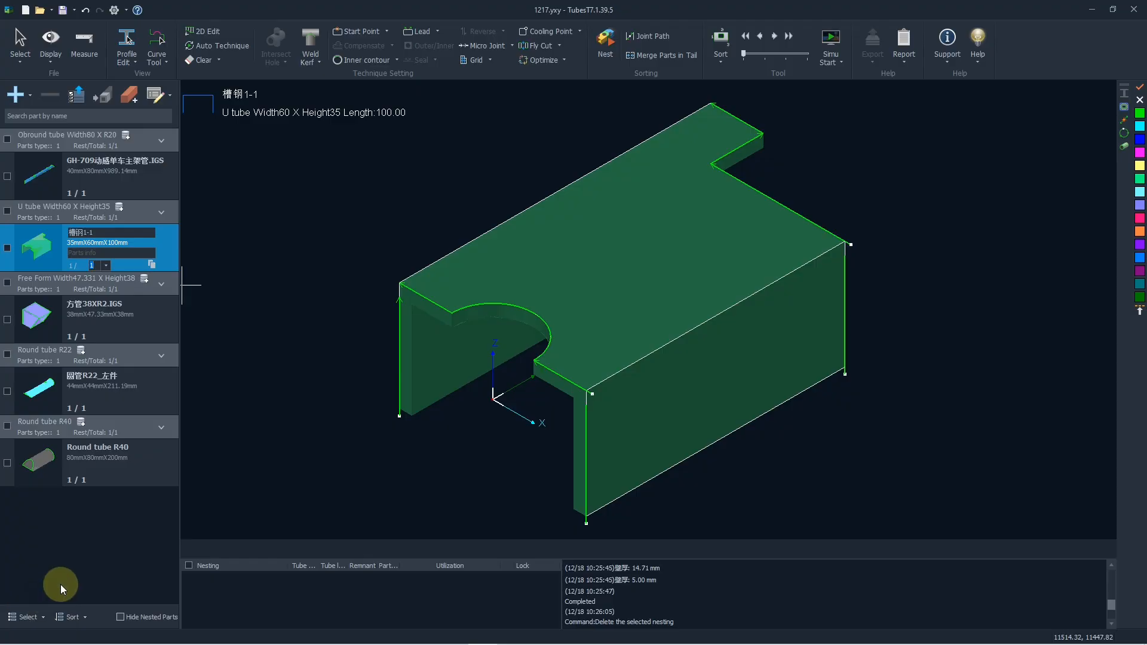
{"action": "left_click", "coordinate": [76, 617]}
{"action": "left_click", "coordinate": [106, 615]}
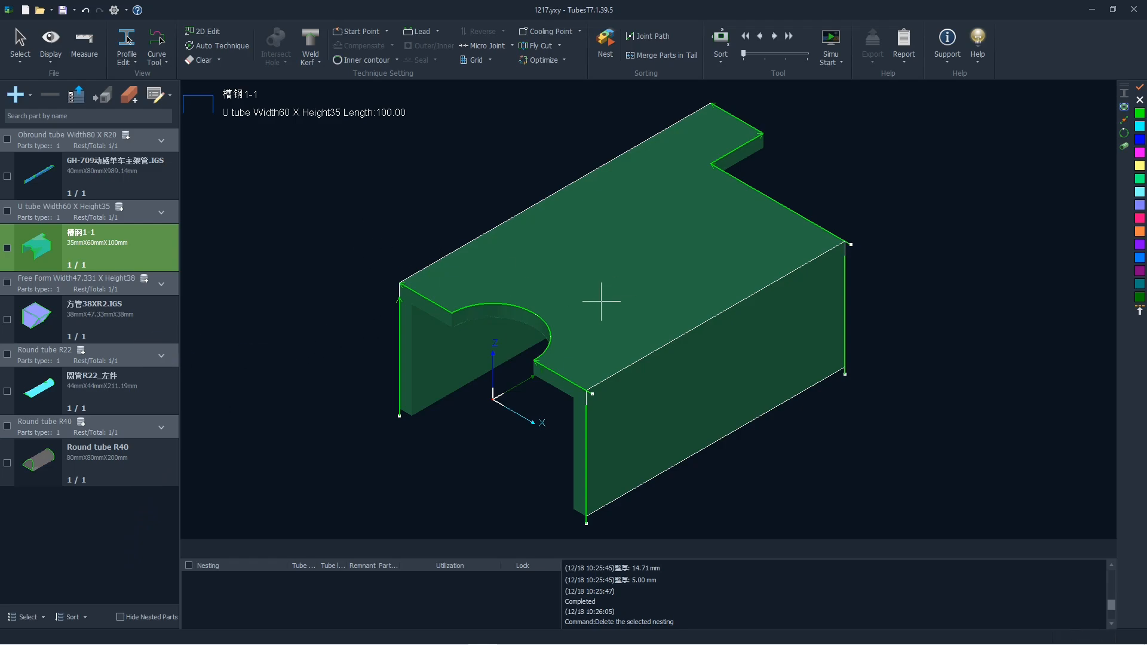
Examine the U tube 槽钢1-1 from different distances and angles, fit it to the window and restore the default view
{"action": "scroll", "coordinate": [594, 302], "scroll_direction": "down", "scroll_amount": 4}
{"action": "scroll", "coordinate": [614, 281], "scroll_direction": "up", "scroll_amount": 3}
{"action": "scroll", "coordinate": [615, 281], "scroll_direction": "down", "scroll_amount": 1}
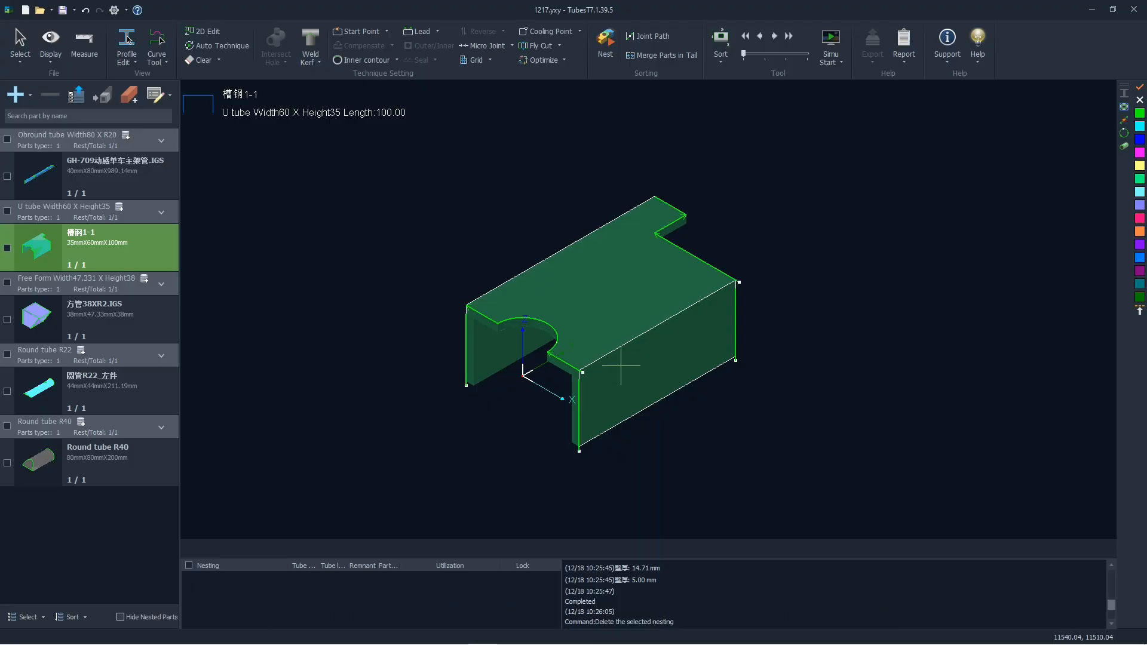
{"action": "middle_click_drag", "start_coordinate": [621, 365], "coordinate": [620, 303]}
{"action": "scroll", "coordinate": [620, 303], "scroll_direction": "up", "scroll_amount": 2}
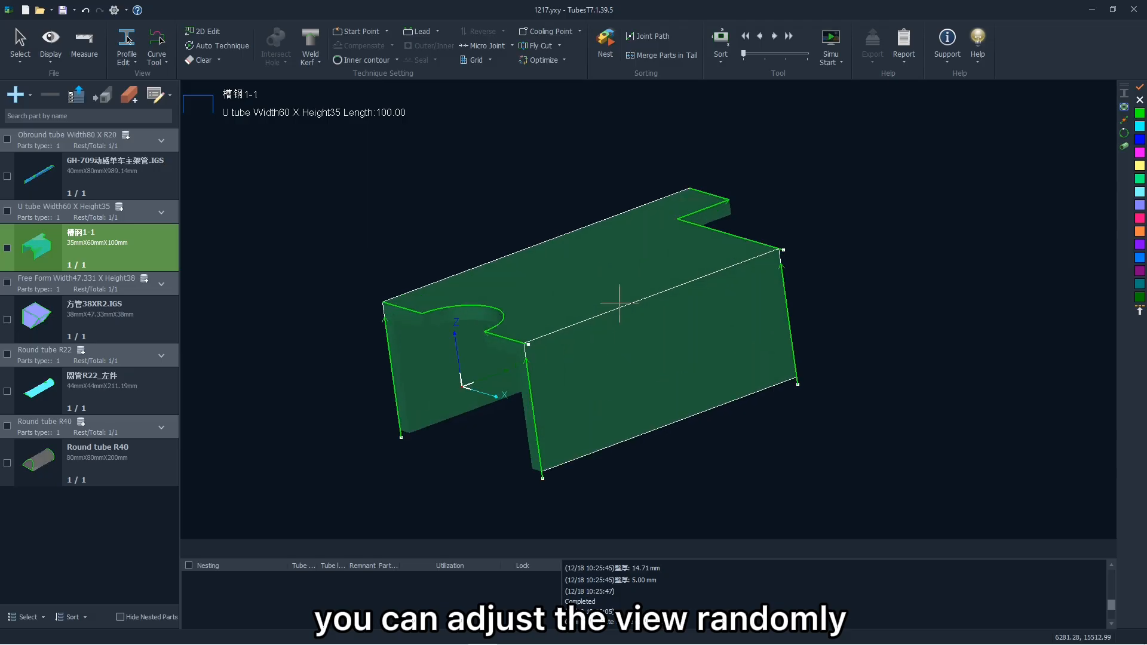
{"action": "scroll", "coordinate": [620, 303], "scroll_direction": "up", "scroll_amount": 2}
{"action": "middle_click_drag", "start_coordinate": [591, 368], "coordinate": [582, 379]}
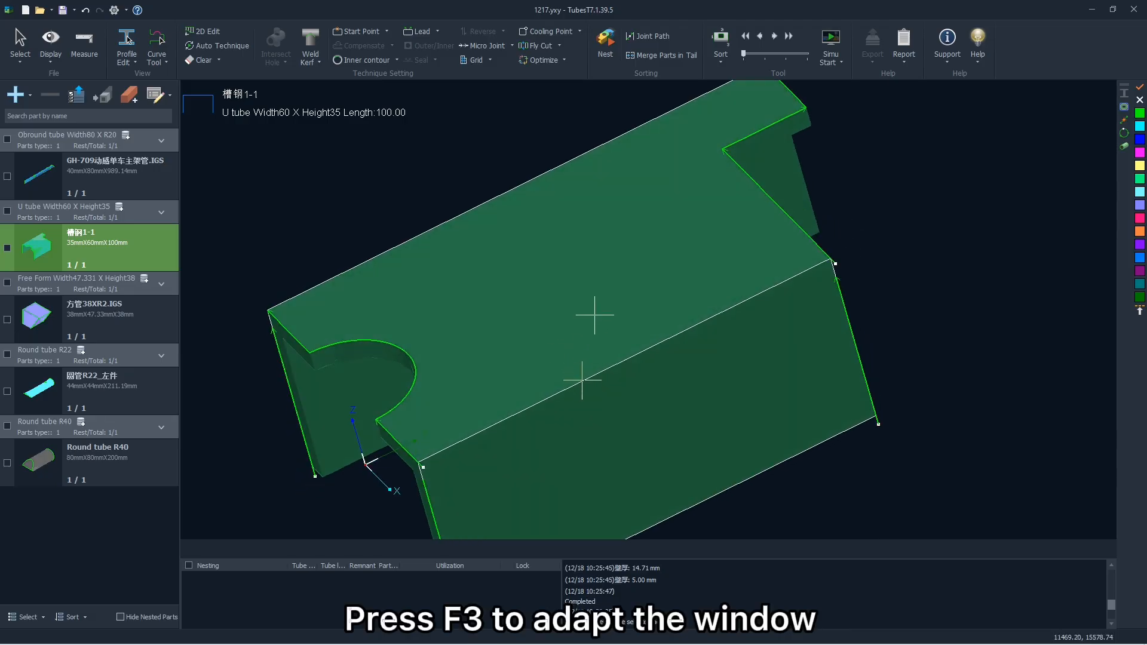
{"action": "scroll", "coordinate": [595, 315], "scroll_direction": "down", "scroll_amount": 2}
{"action": "scroll", "coordinate": [566, 374], "scroll_direction": "up", "scroll_amount": 2}
{"action": "key", "text": "F3"}
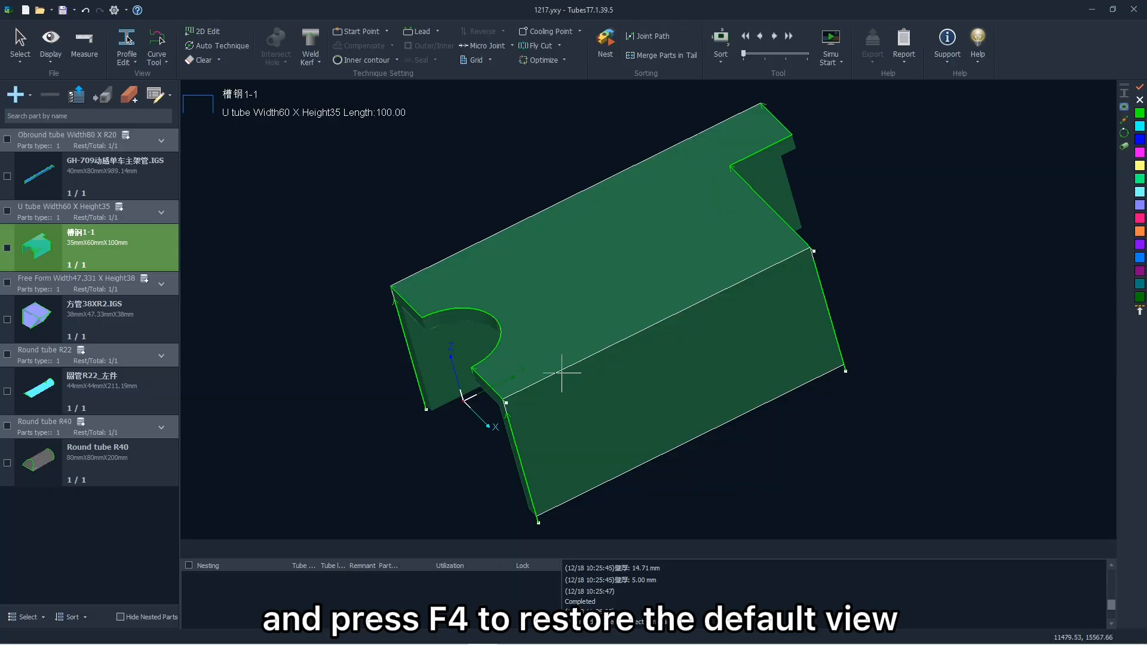
{"action": "key", "text": "F4"}
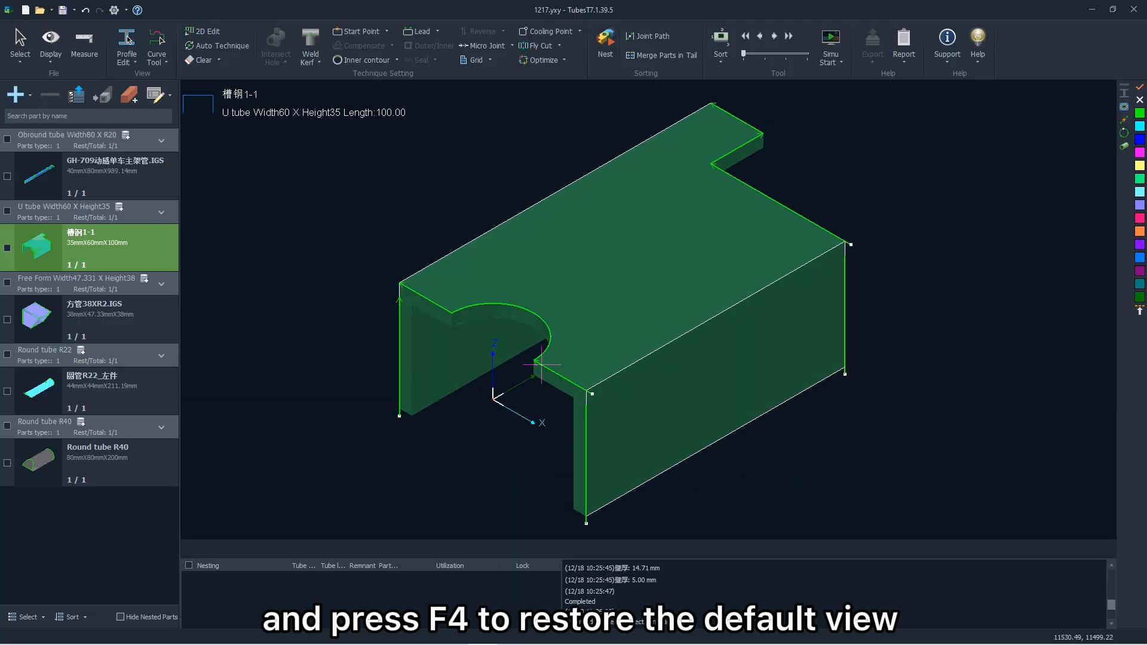
Inspect the U tube's side and cutouts up close from a rotated angle, and fit the whole part to the window
{"action": "scroll", "coordinate": [472, 373], "scroll_direction": "down", "scroll_amount": 4}
{"action": "scroll", "coordinate": [528, 358], "scroll_direction": "up", "scroll_amount": 4}
{"action": "middle_click_drag", "start_coordinate": [540, 366], "coordinate": [410, 352]}
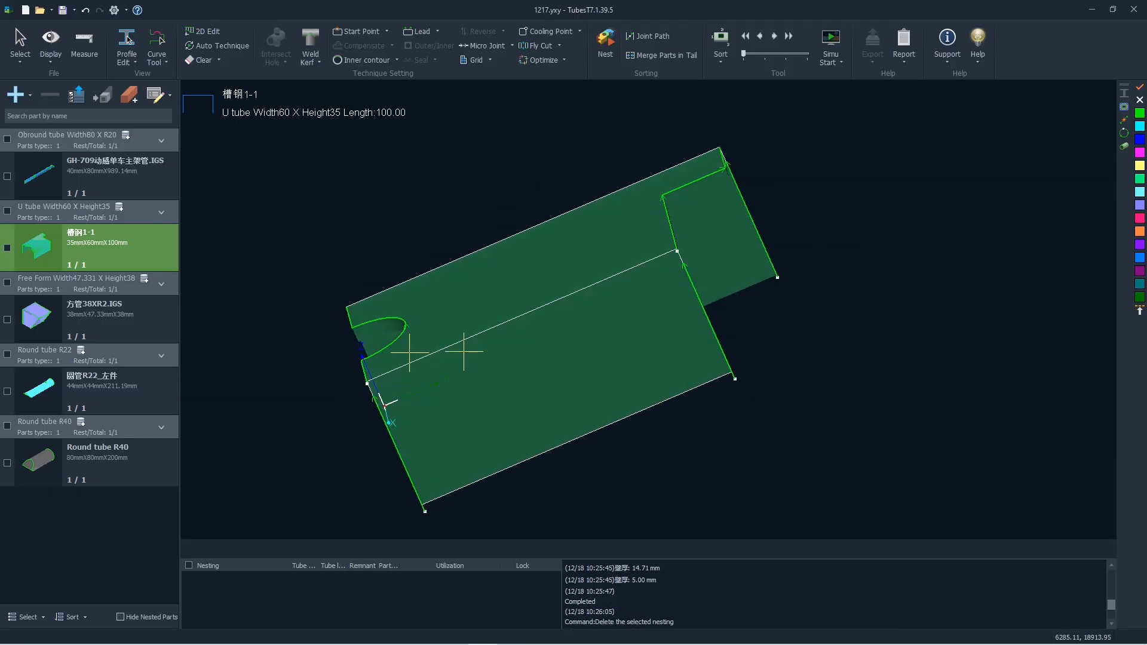
{"action": "scroll", "coordinate": [649, 289], "scroll_direction": "up", "scroll_amount": 6}
{"action": "middle_click_drag", "start_coordinate": [674, 265], "coordinate": [661, 281]}
{"action": "key", "text": "F3"}
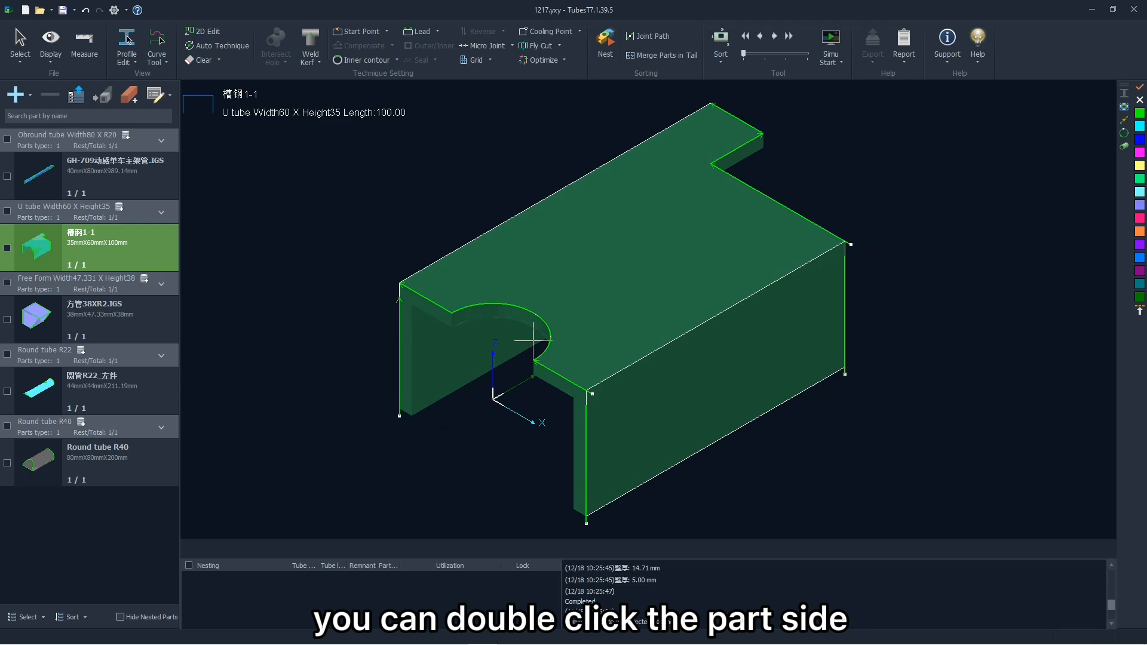
Bring up the preset views beside the U tube and show the part from several standard and perspective views
{"action": "double_click", "coordinate": [389, 263]}
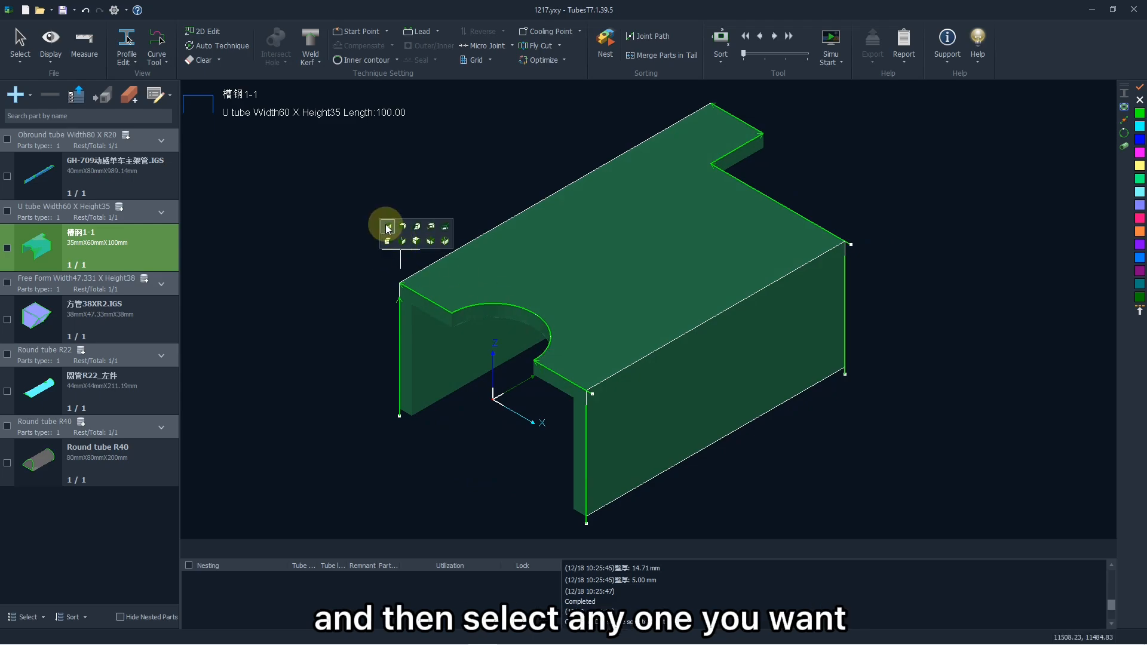
{"action": "left_click", "coordinate": [388, 227]}
{"action": "left_click", "coordinate": [404, 228]}
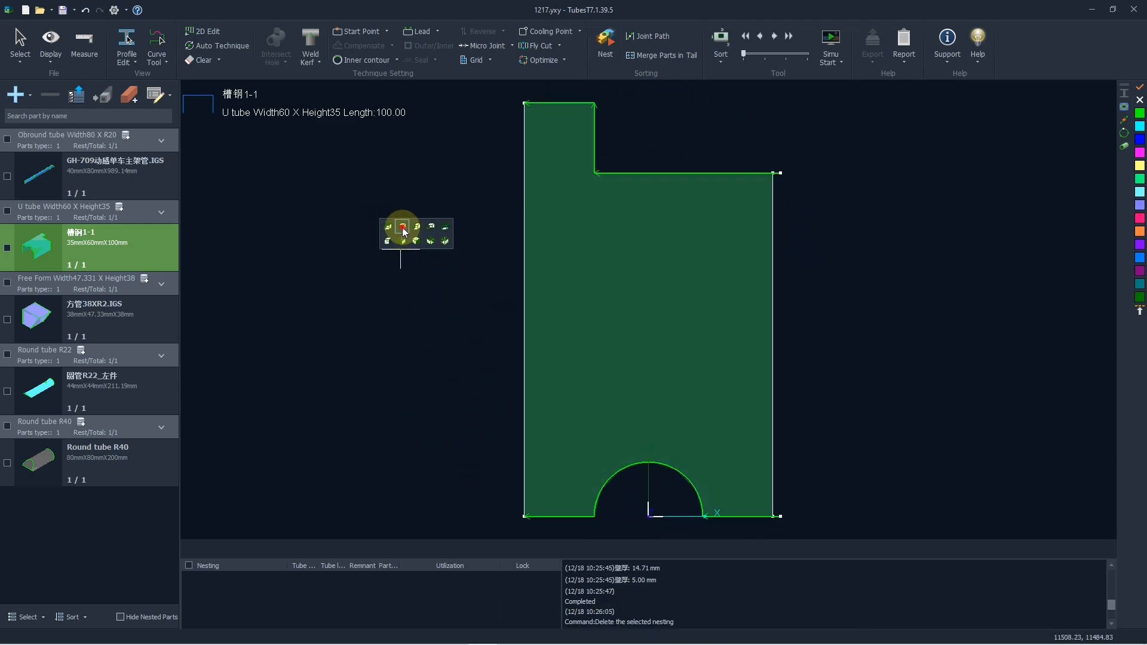
{"action": "left_click", "coordinate": [417, 240]}
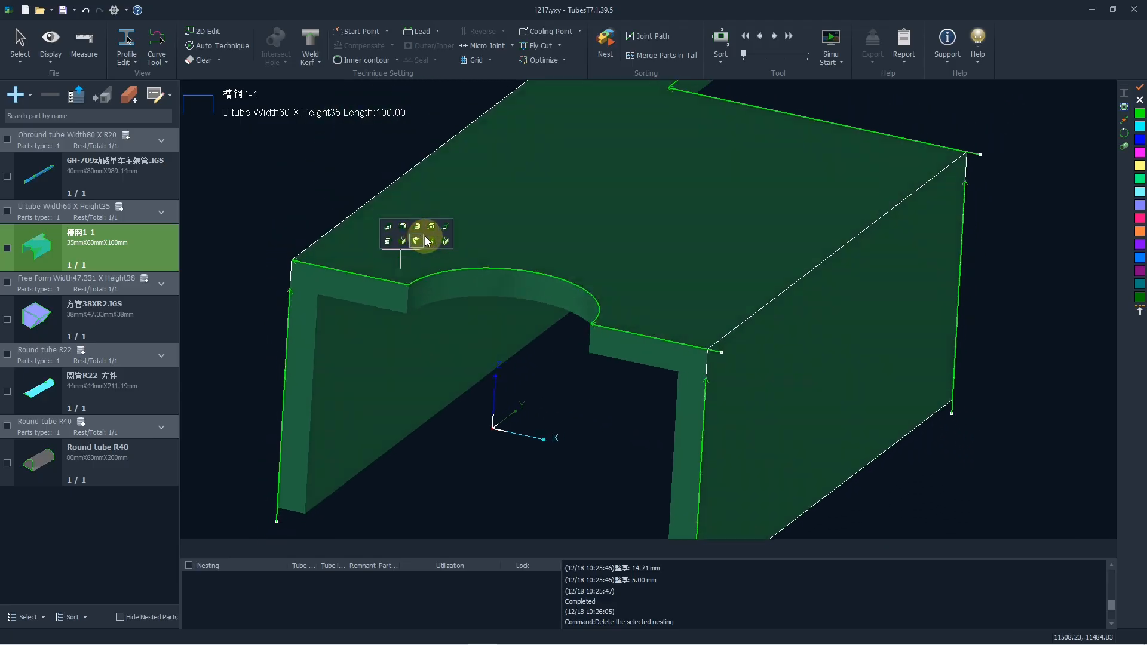
{"action": "left_click", "coordinate": [431, 228]}
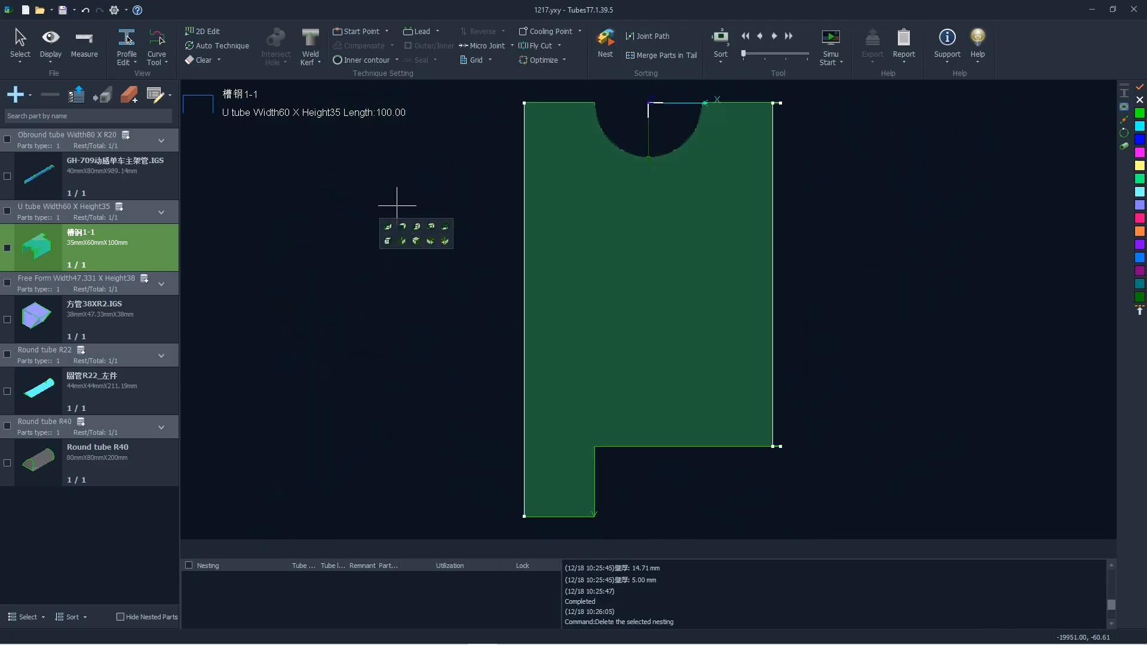
{"action": "left_click", "coordinate": [416, 241]}
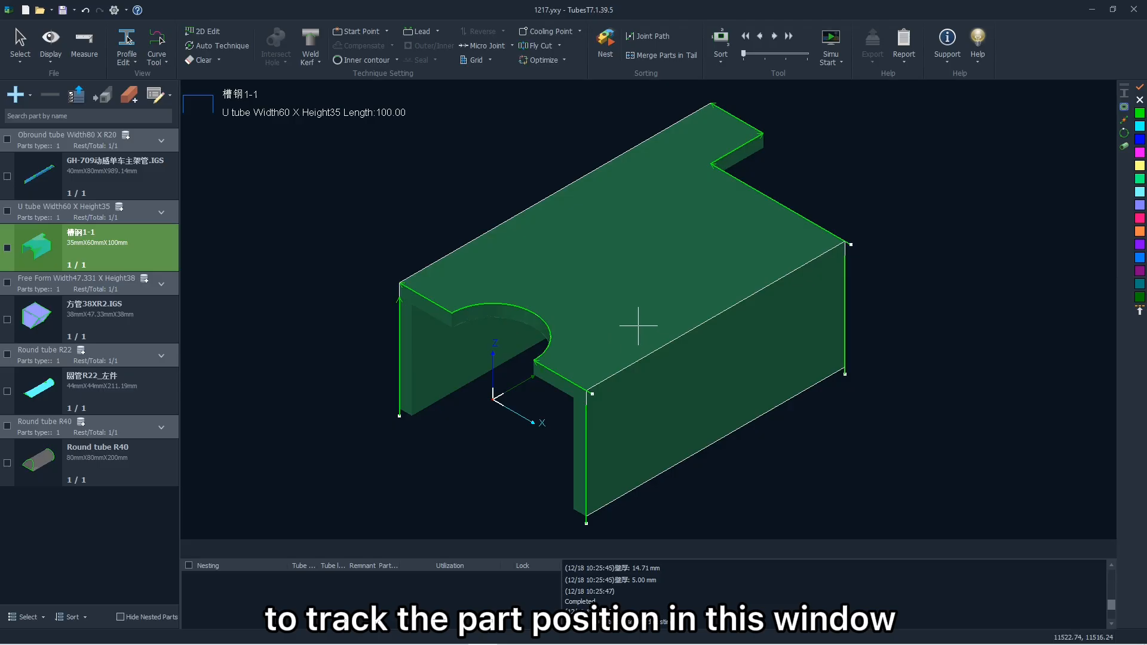
Shift the U tube slightly within the drawing area and spin it slowly about its length axis
{"action": "middle_click_drag", "start_coordinate": [632, 323], "coordinate": [658, 313]}
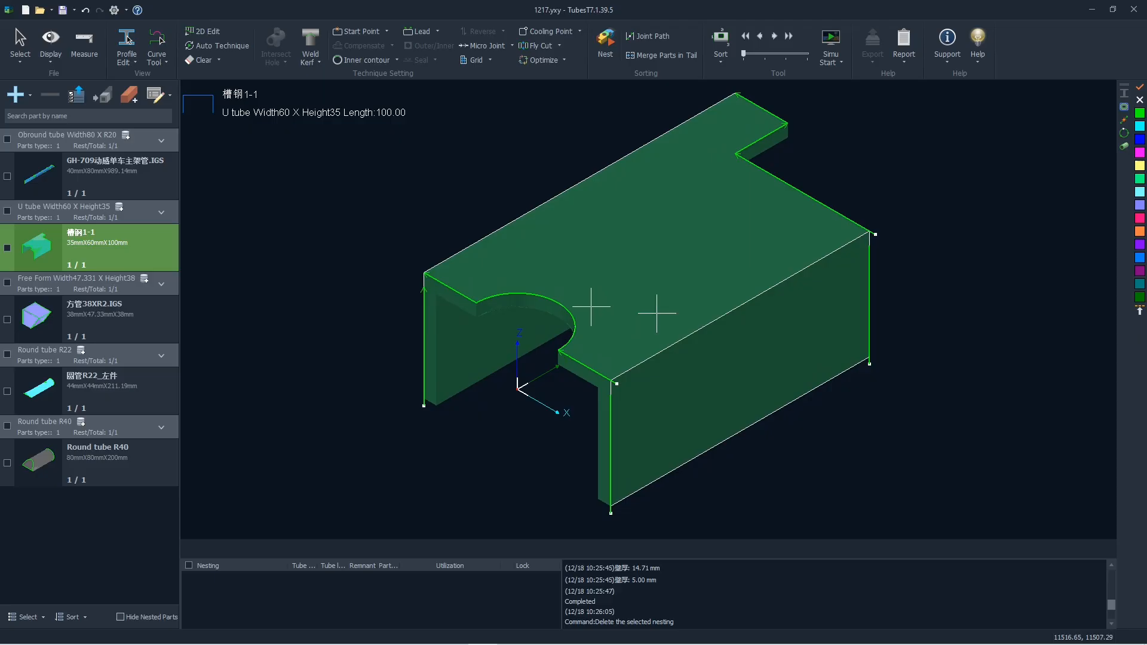
{"action": "scroll", "coordinate": [625, 281], "scroll_direction": "down", "scroll_amount": 5, "text": "shift"}
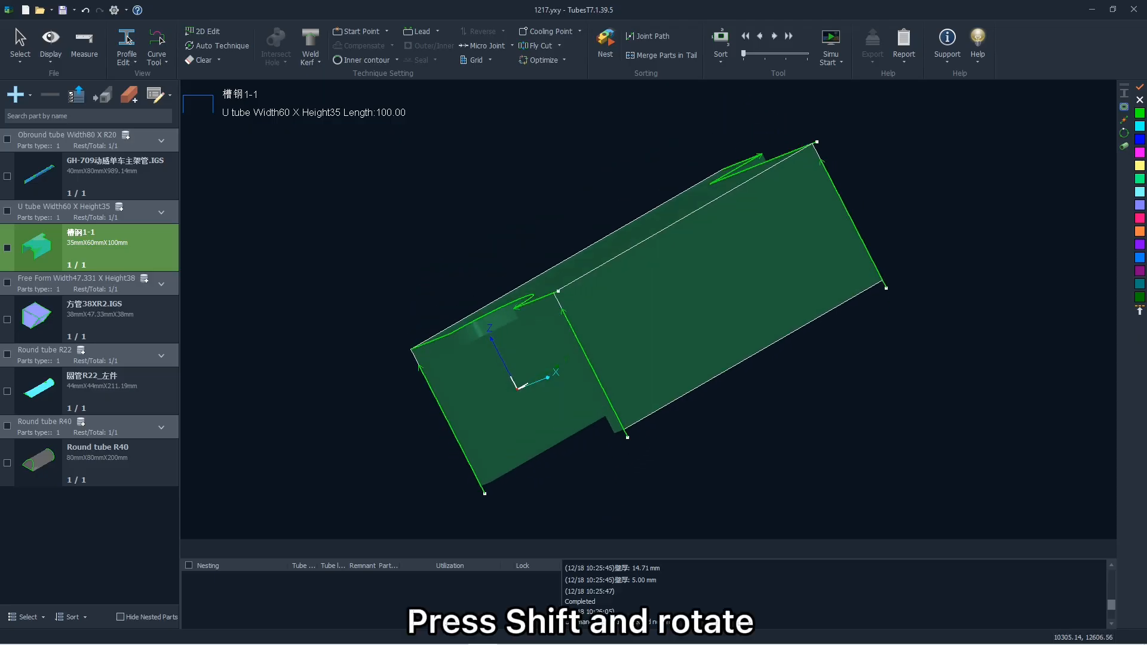
{"action": "scroll", "coordinate": [625, 281], "scroll_direction": "down", "scroll_amount": 8, "text": "shift"}
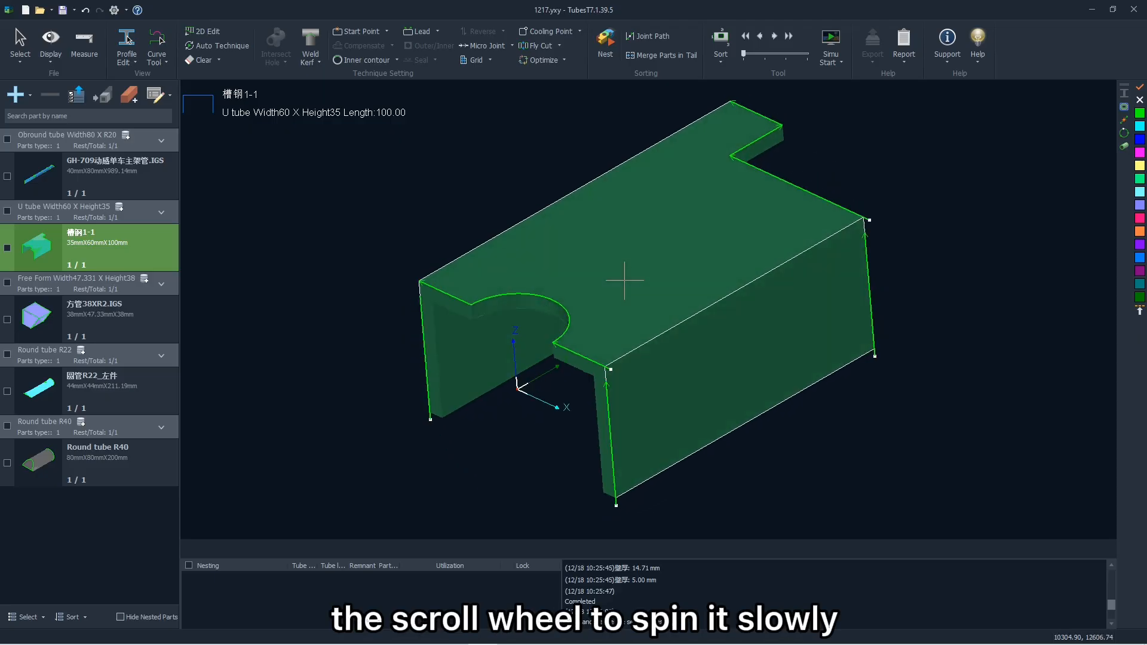
{"action": "scroll", "coordinate": [624, 281], "scroll_direction": "down", "scroll_amount": 2, "text": "shift"}
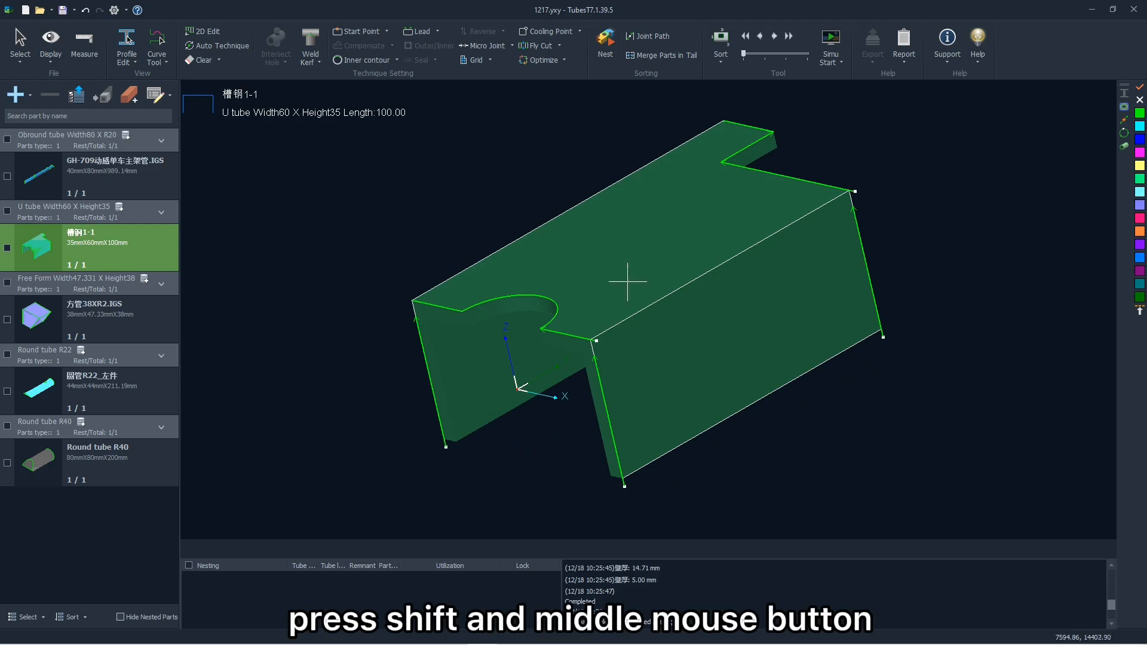
{"action": "middle_click_drag", "start_coordinate": [639, 285], "coordinate": [617, 254], "text": "shift"}
Spin the U tube about its length axis in faster, larger increments to inspect its open underside
{"action": "scroll", "coordinate": [617, 254], "scroll_direction": "down", "scroll_amount": 6, "text": "ctrl"}
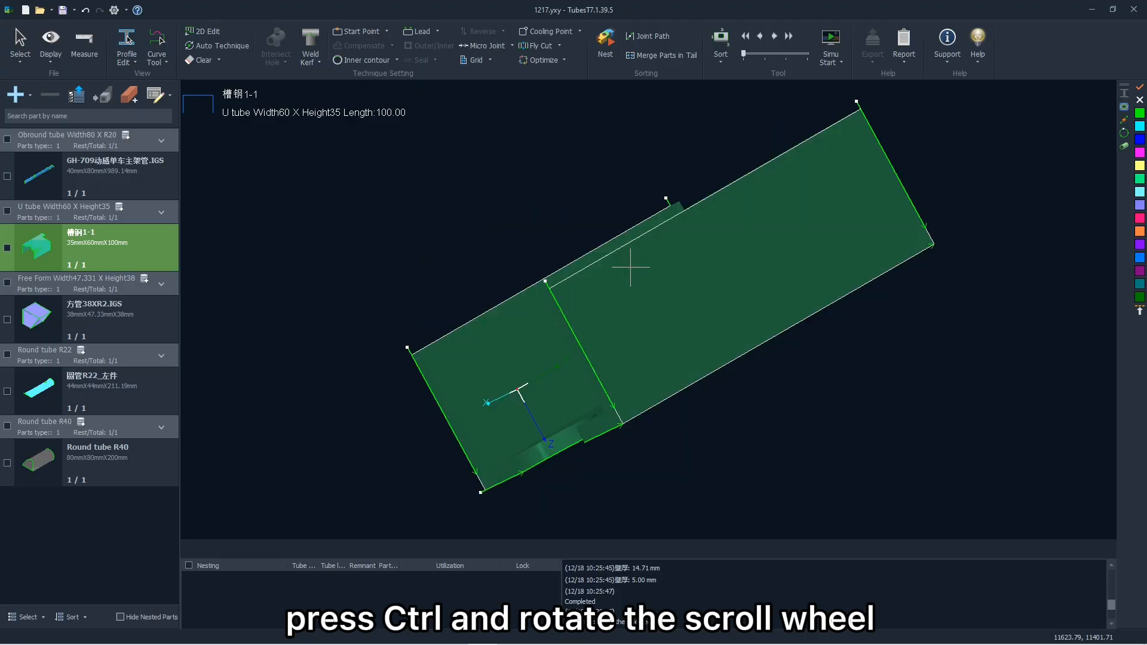
{"action": "scroll", "coordinate": [631, 272], "scroll_direction": "down", "scroll_amount": 8, "text": "ctrl"}
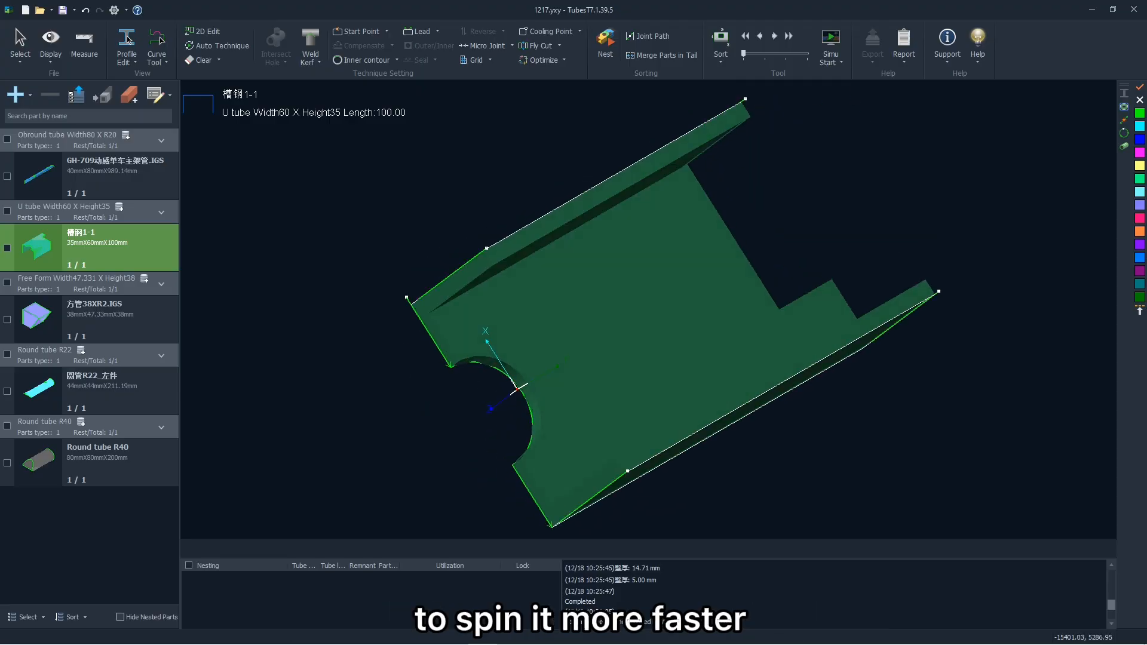
{"action": "scroll", "coordinate": [625, 305], "scroll_direction": "down", "scroll_amount": 6, "text": "ctrl"}
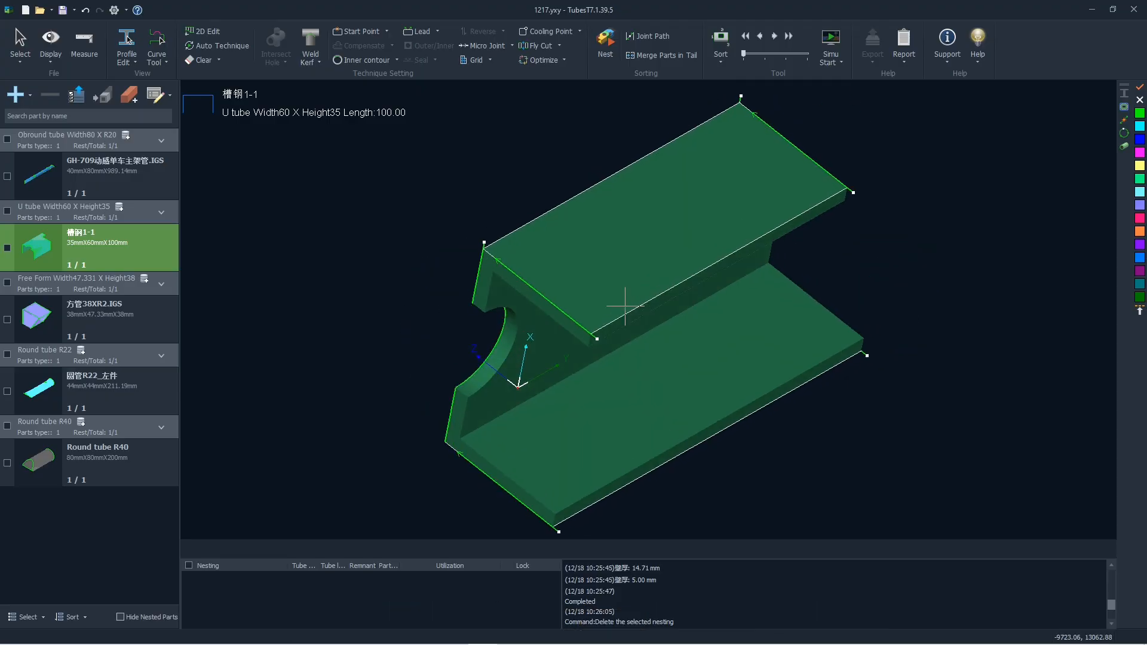
Turn off the Render Effect to show the parts as wireframes, and turn it back on
{"action": "left_click", "coordinate": [88, 60]}
{"action": "left_click", "coordinate": [50, 47]}
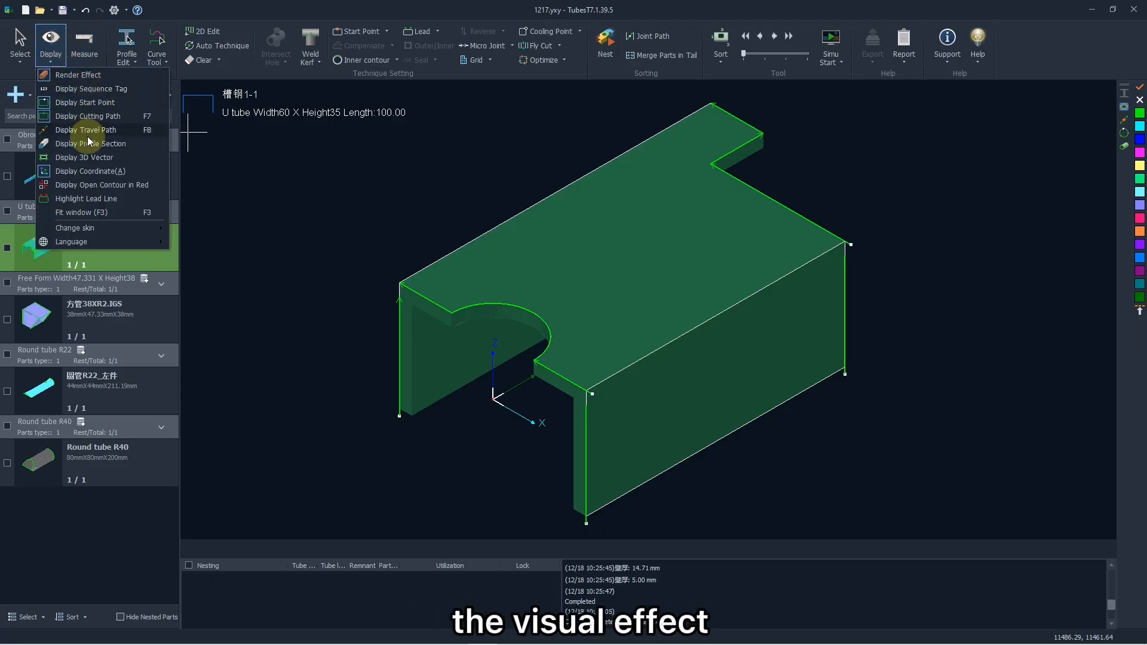
{"action": "left_click", "coordinate": [76, 74]}
{"action": "left_click", "coordinate": [50, 47]}
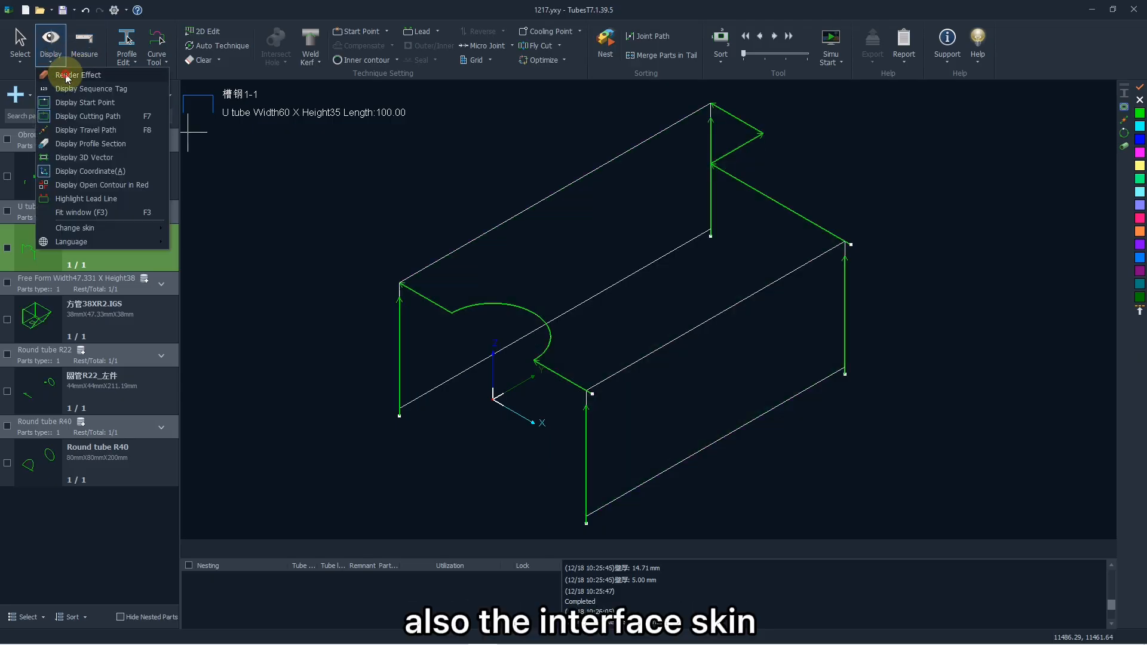
{"action": "left_click", "coordinate": [60, 75]}
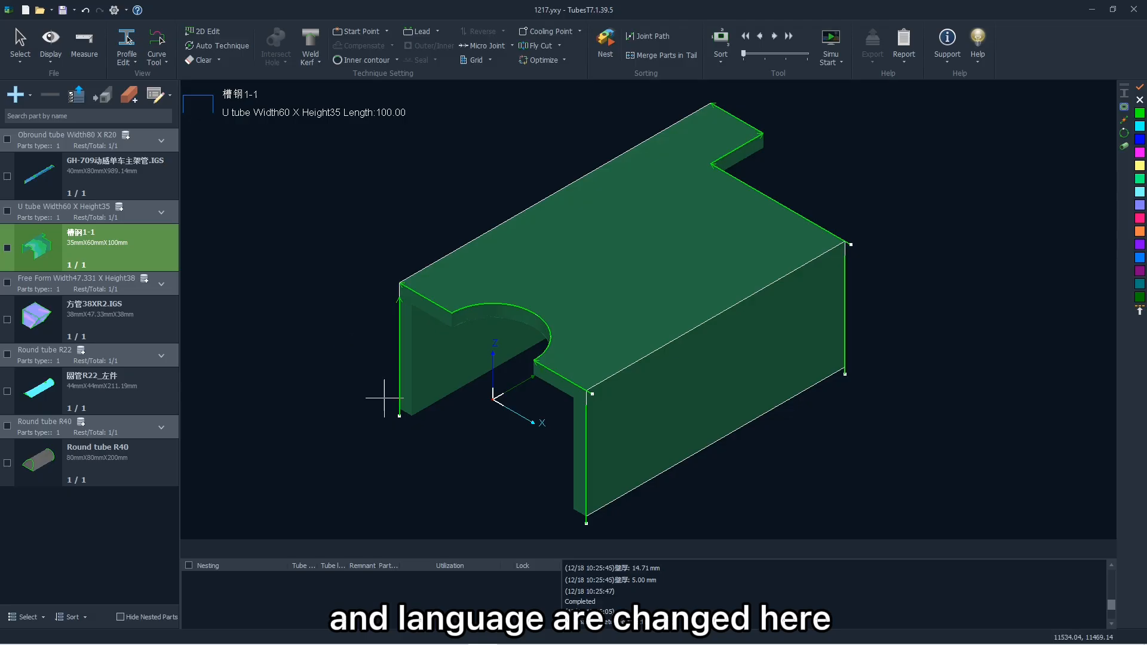
Look up the skin-change and language options among the display settings
{"action": "left_click", "coordinate": [50, 46]}
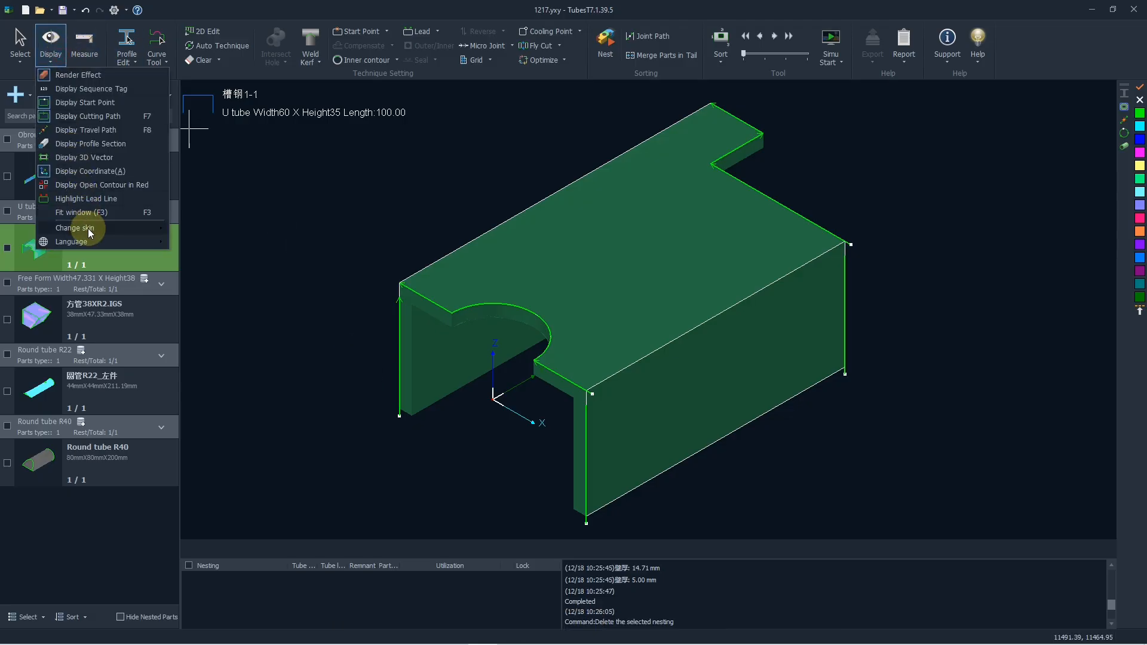
{"action": "mouse_move", "coordinate": [120, 228]}
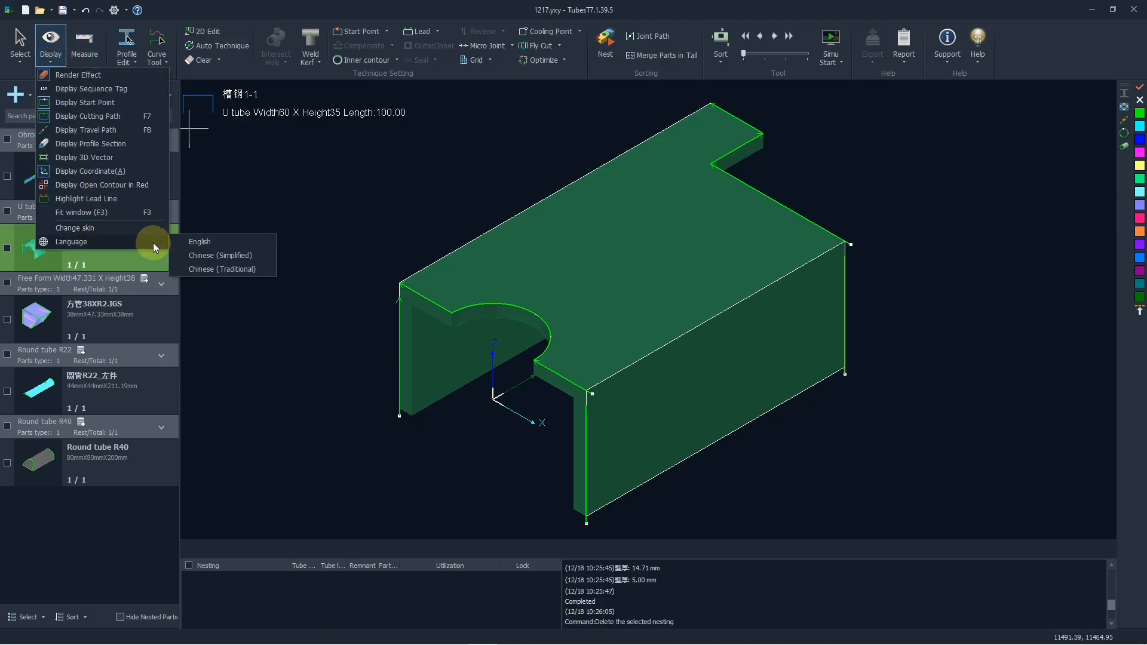
{"action": "left_click", "coordinate": [409, 197]}
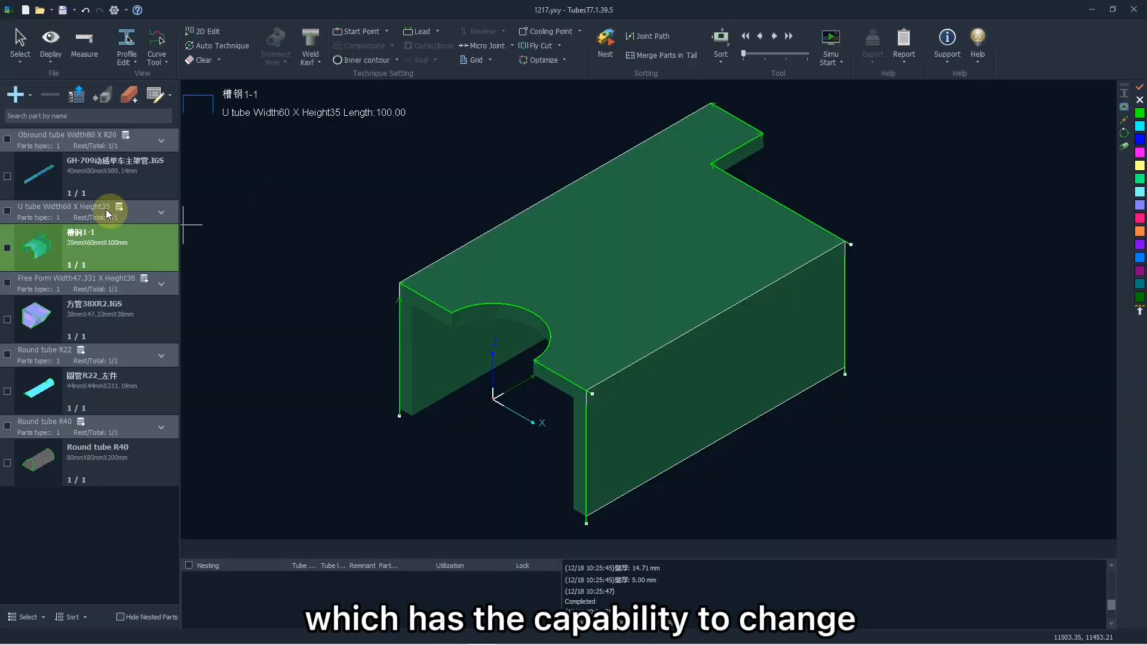
Add Line lead-ins at 90° and 3 mm to Round tube R40's selected cuts, positioned at 30° to the X axis, and inspect them up close
{"action": "left_click", "coordinate": [46, 453]}
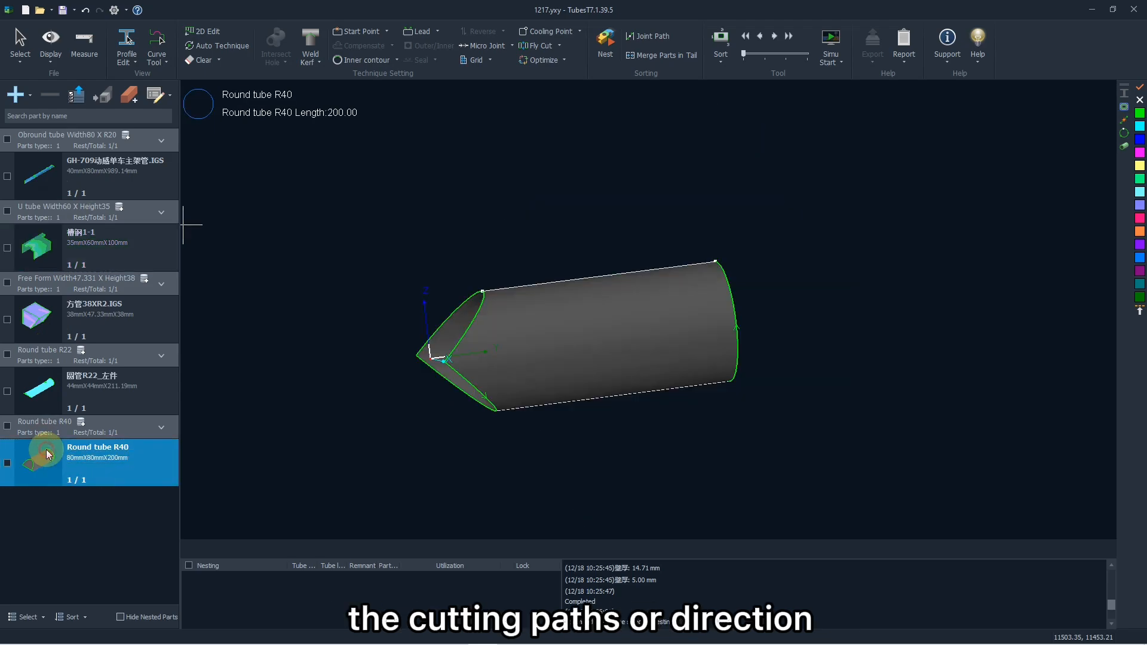
{"action": "middle_click_drag", "start_coordinate": [594, 253], "coordinate": [607, 300]}
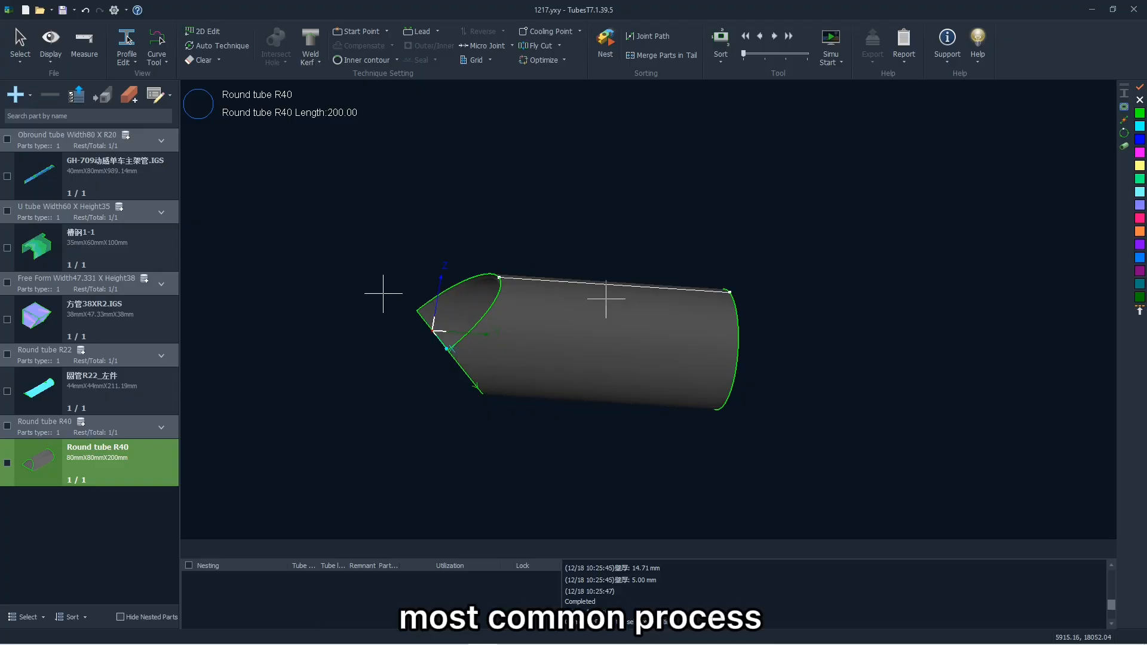
{"action": "left_click", "coordinate": [505, 315]}
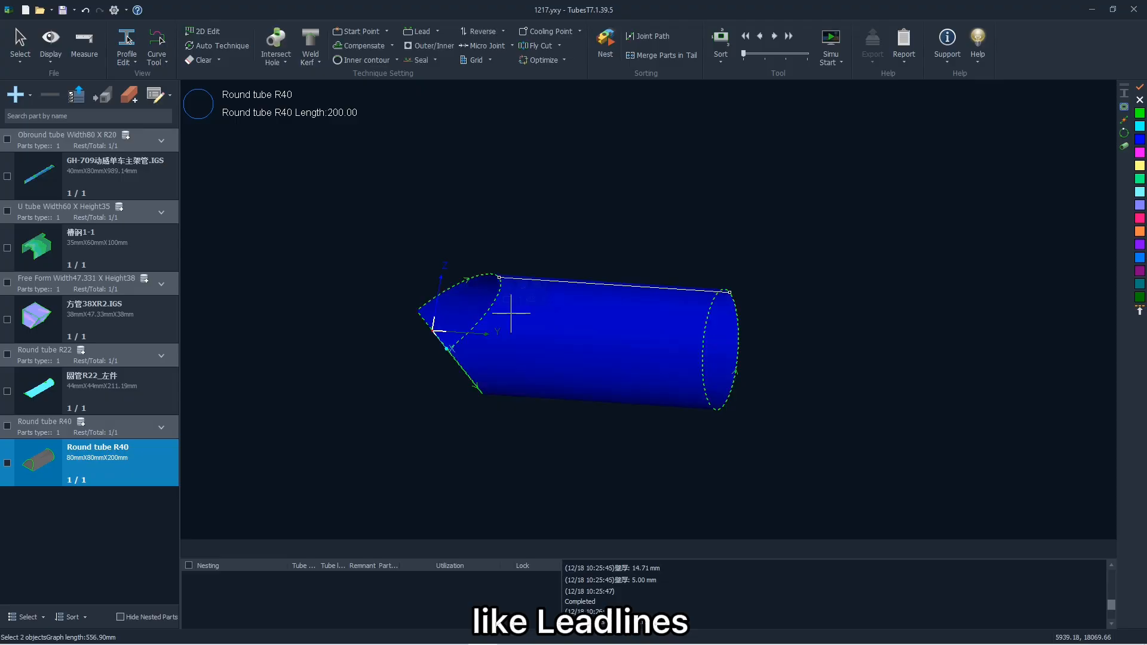
{"action": "left_click", "coordinate": [418, 31]}
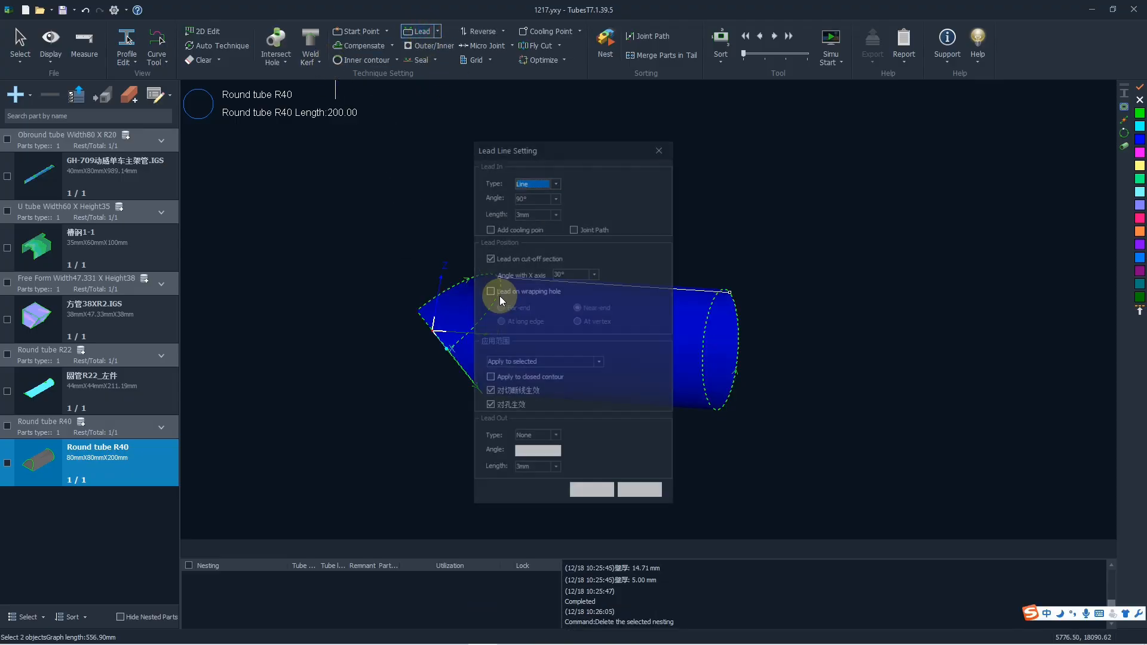
{"action": "left_click_drag", "start_coordinate": [551, 157], "coordinate": [538, 156]}
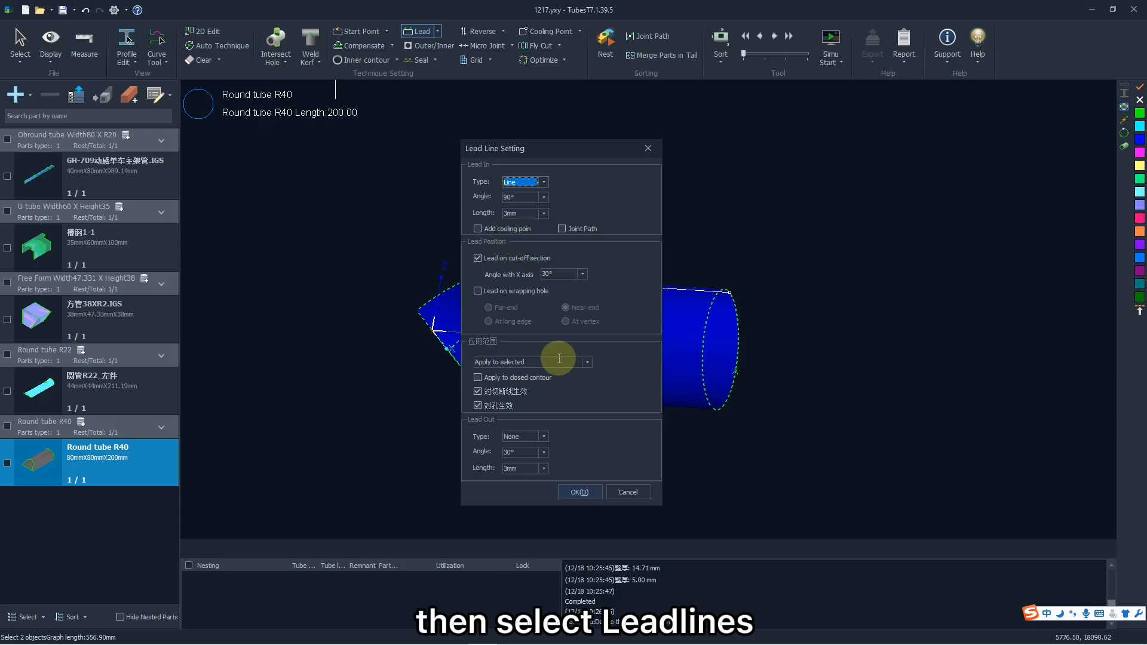
{"action": "left_click", "coordinate": [579, 492]}
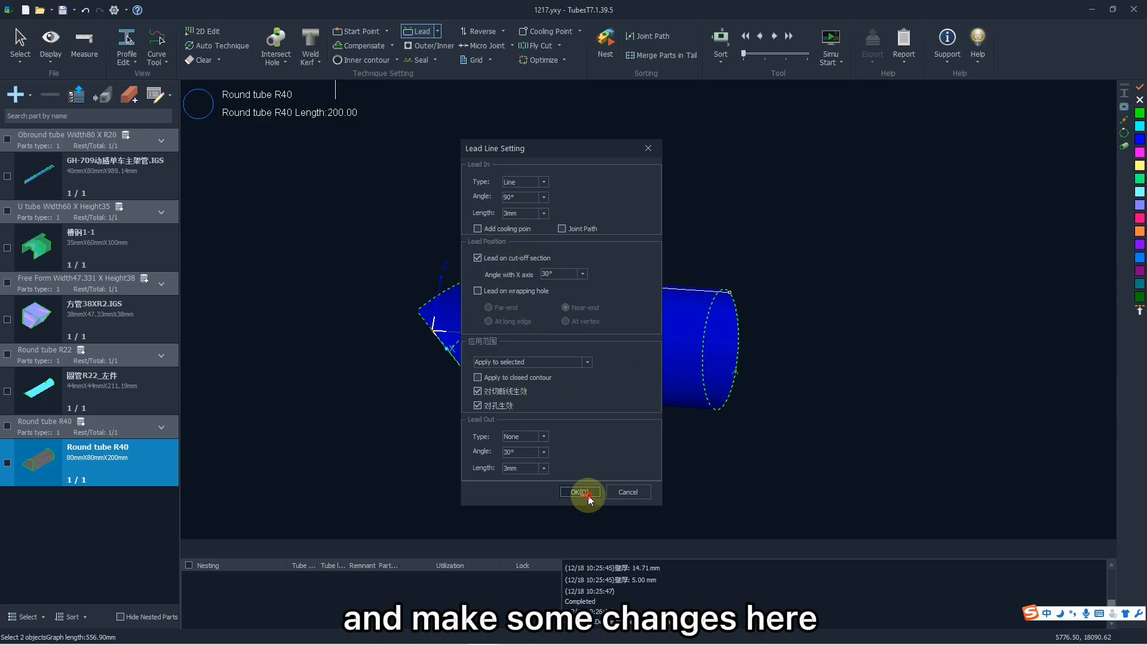
{"action": "scroll", "coordinate": [440, 335], "scroll_direction": "up", "scroll_amount": 8}
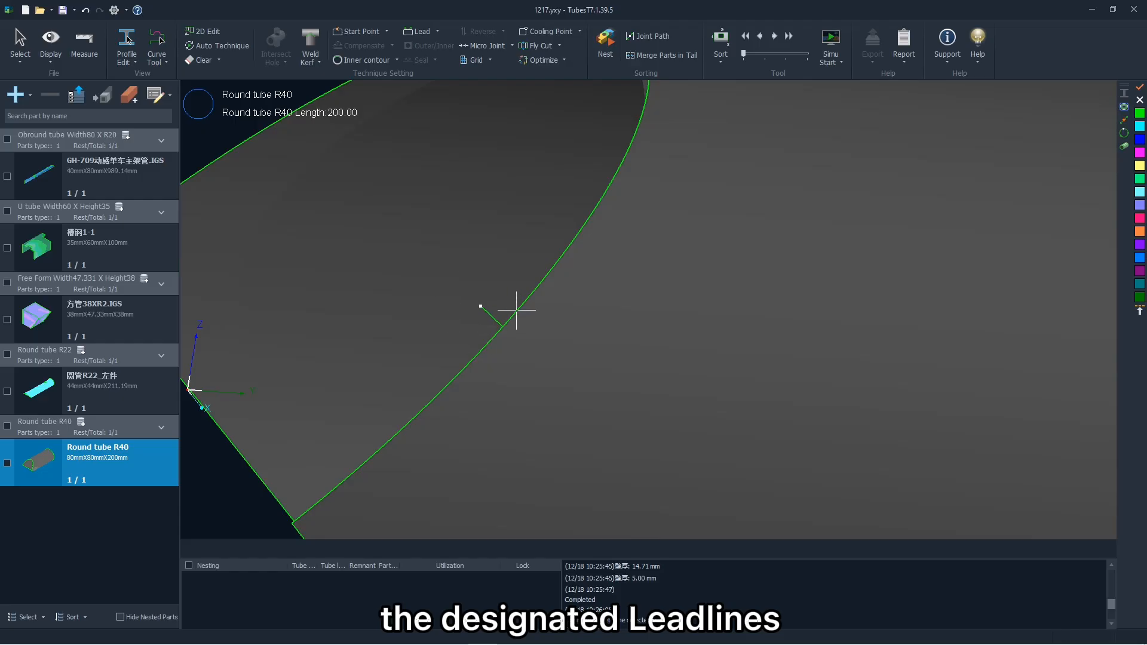
{"action": "scroll", "coordinate": [428, 316], "scroll_direction": "down", "scroll_amount": 8}
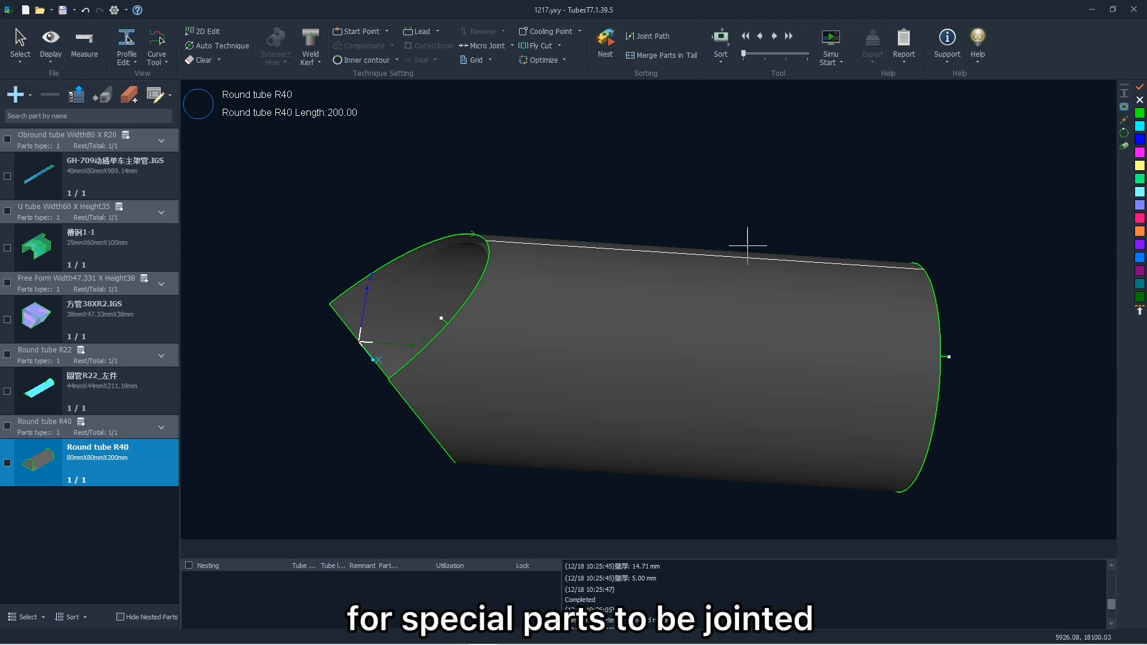
Apply a weld kerf with Offset all sections to the cut contours of Round tube R40 and inspect the mitred end
{"action": "middle_click_drag", "start_coordinate": [788, 312], "coordinate": [717, 283]}
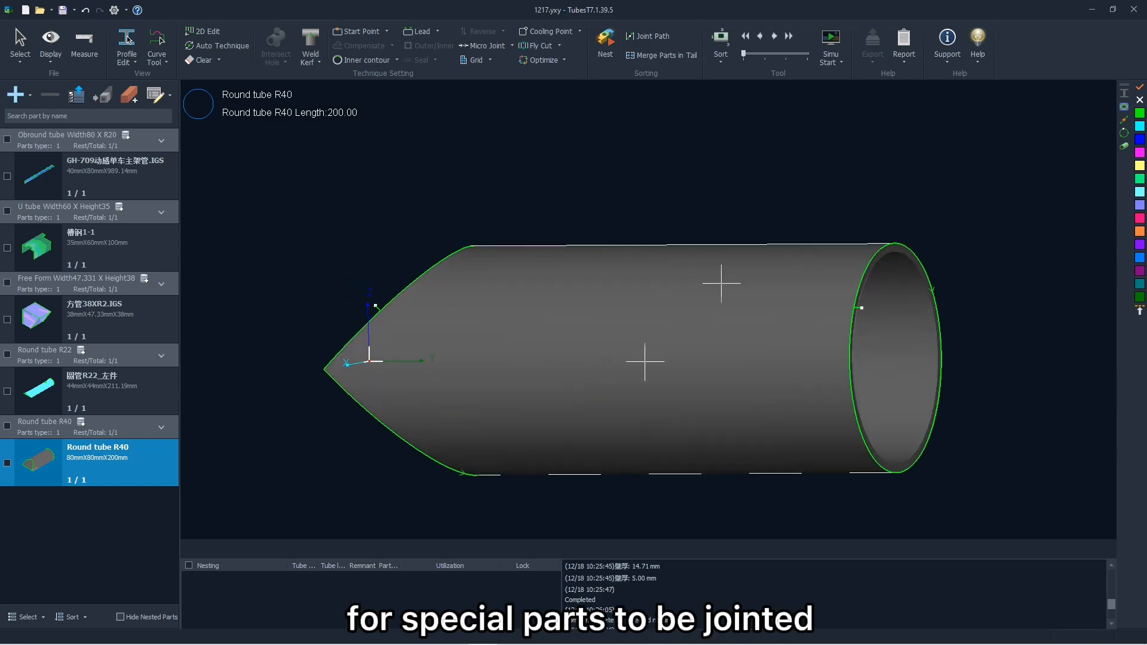
{"action": "middle_click_drag", "start_coordinate": [676, 359], "coordinate": [745, 335]}
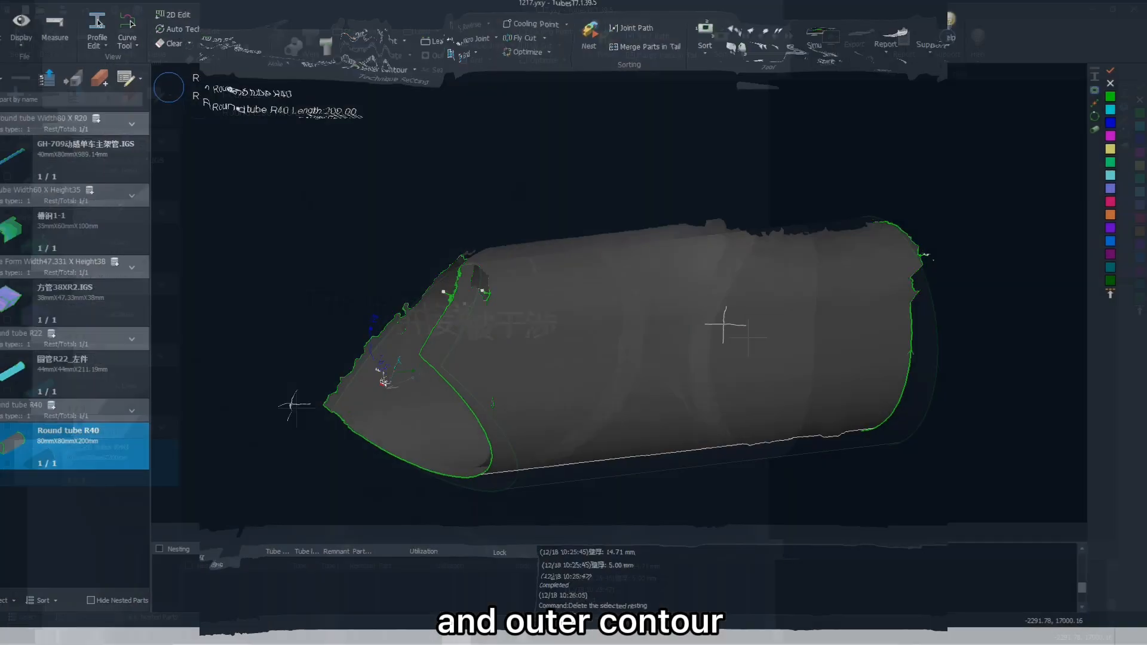
{"action": "left_click", "coordinate": [490, 391]}
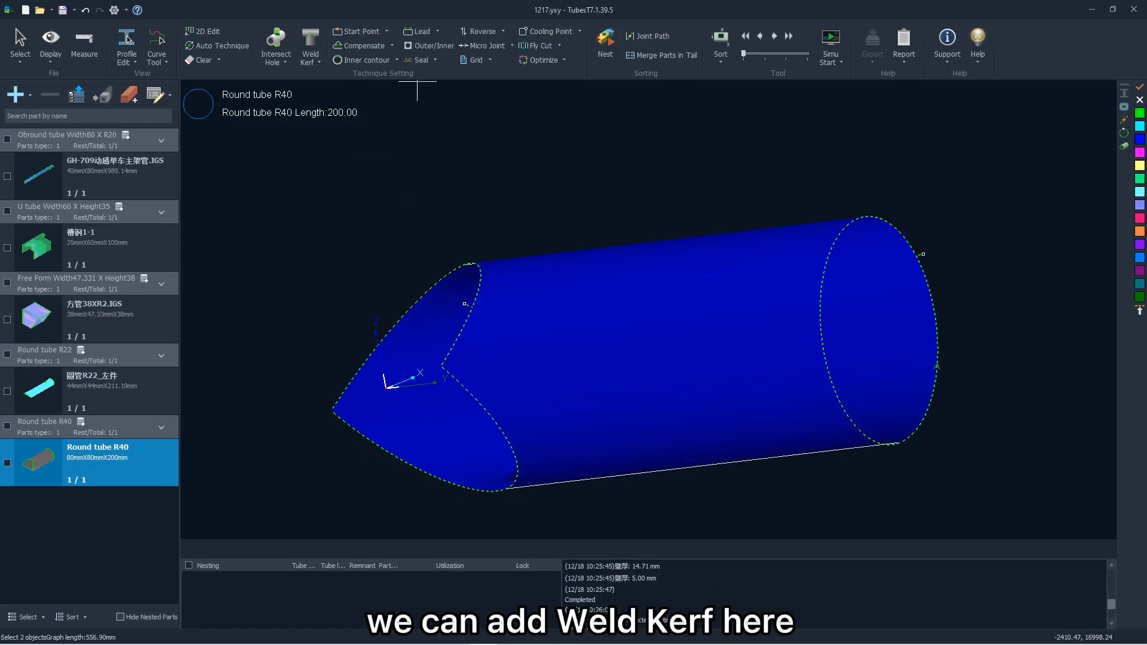
{"action": "left_click", "coordinate": [310, 63]}
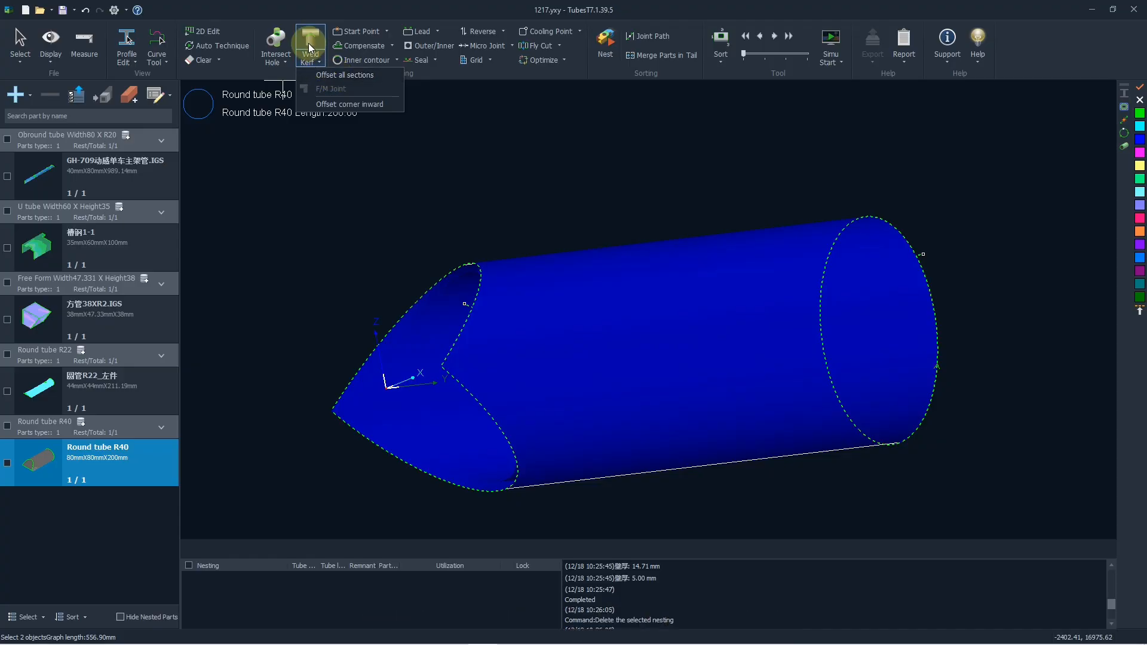
{"action": "left_click", "coordinate": [314, 75]}
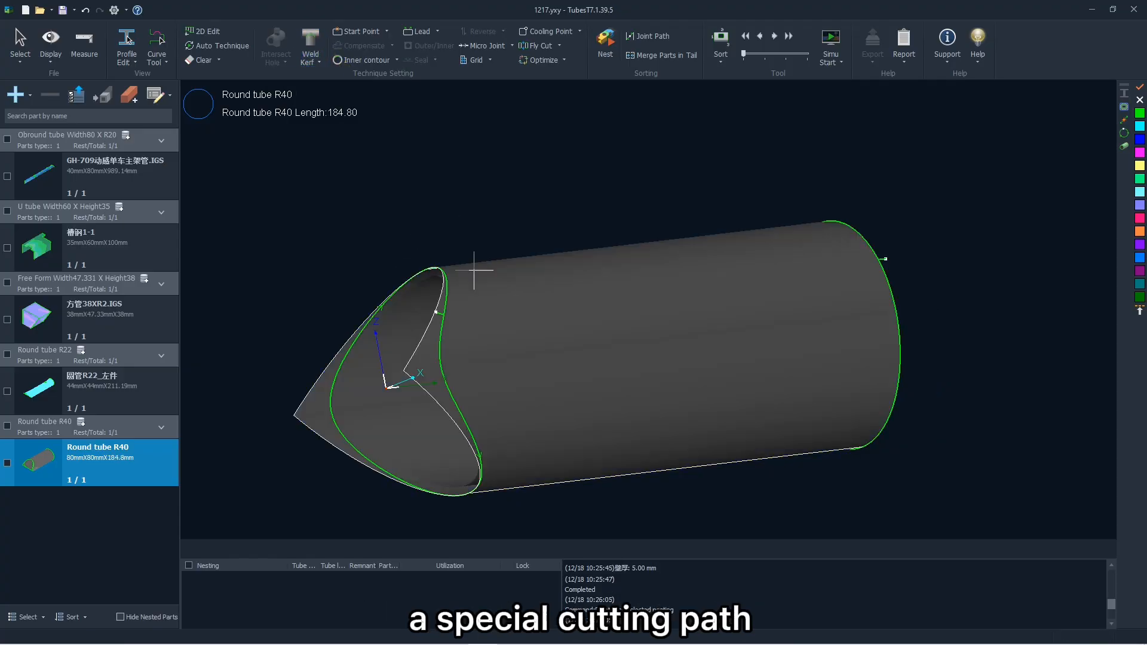
{"action": "mouse_move", "coordinate": [597, 303]}
{"action": "left_mouse_down"}
{"action": "mouse_move", "coordinate": [566, 328]}
{"action": "mouse_move", "coordinate": [575, 325]}
{"action": "mouse_move", "coordinate": [581, 317]}
{"action": "mouse_move", "coordinate": [545, 321]}
{"action": "mouse_move", "coordinate": [586, 312]}
{"action": "left_mouse_up"}
{"action": "scroll", "coordinate": [417, 368], "scroll_direction": "up", "scroll_amount": 5}
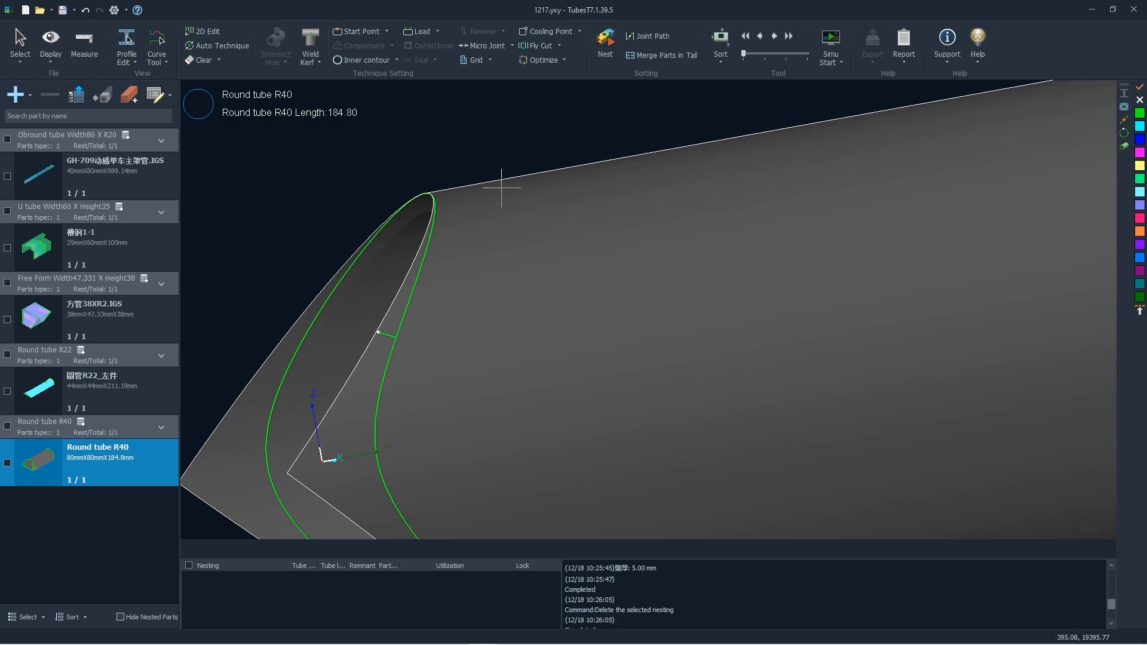
{"action": "scroll", "coordinate": [501, 187], "scroll_direction": "down", "scroll_amount": 2}
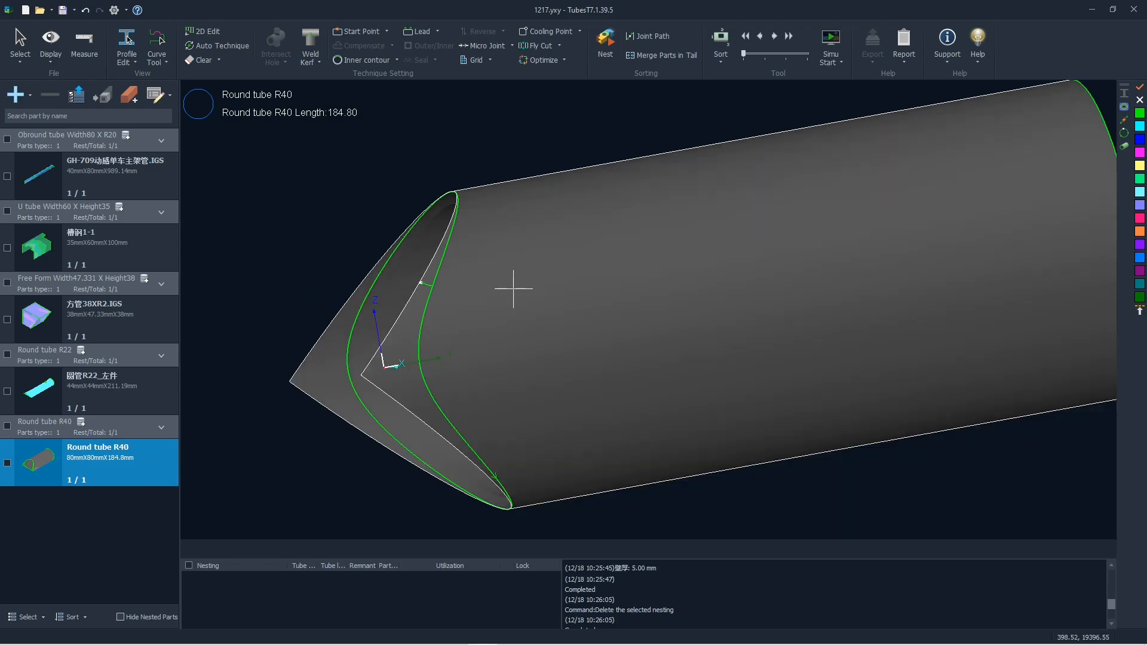
Review the Auto Technique settings for kerf compensation, weld kerf, auto cooling point and auto intersect hole, leaving them as they are
{"action": "left_click", "coordinate": [224, 46]}
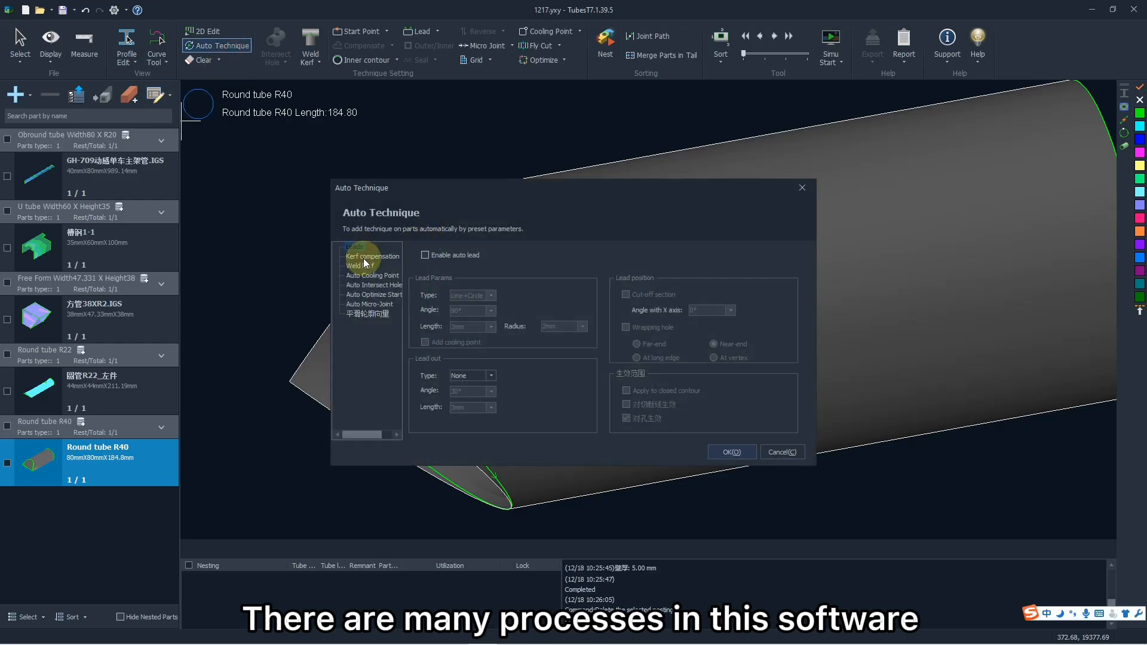
{"action": "left_click", "coordinate": [367, 257]}
{"action": "left_click", "coordinate": [364, 266]}
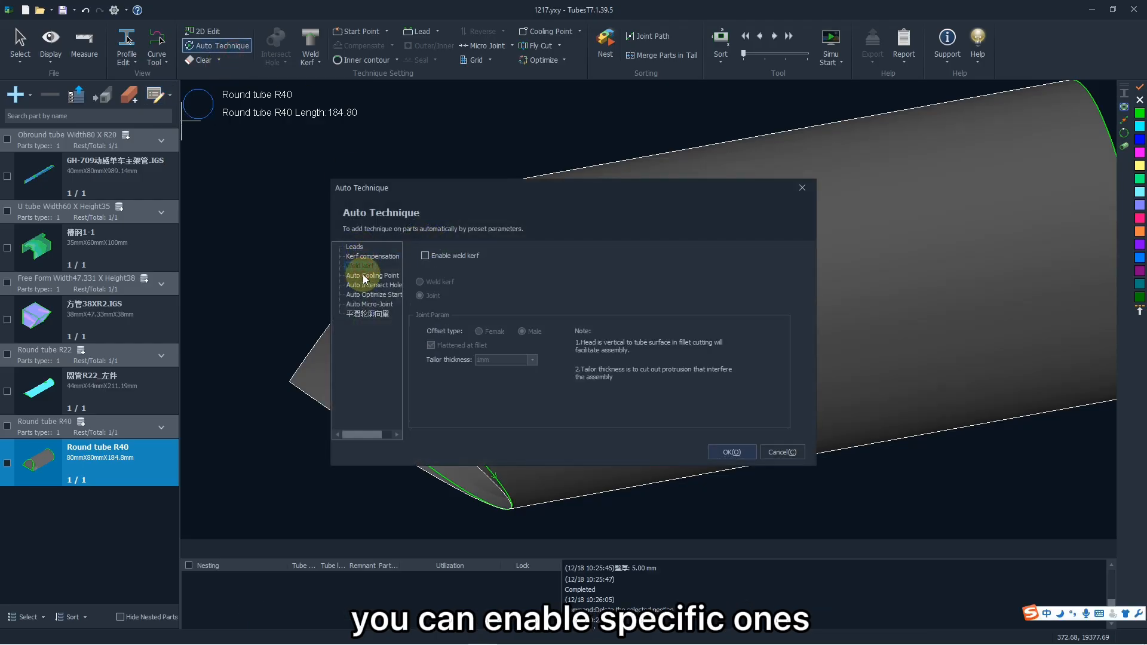
{"action": "left_click", "coordinate": [366, 277]}
{"action": "left_click", "coordinate": [373, 285]}
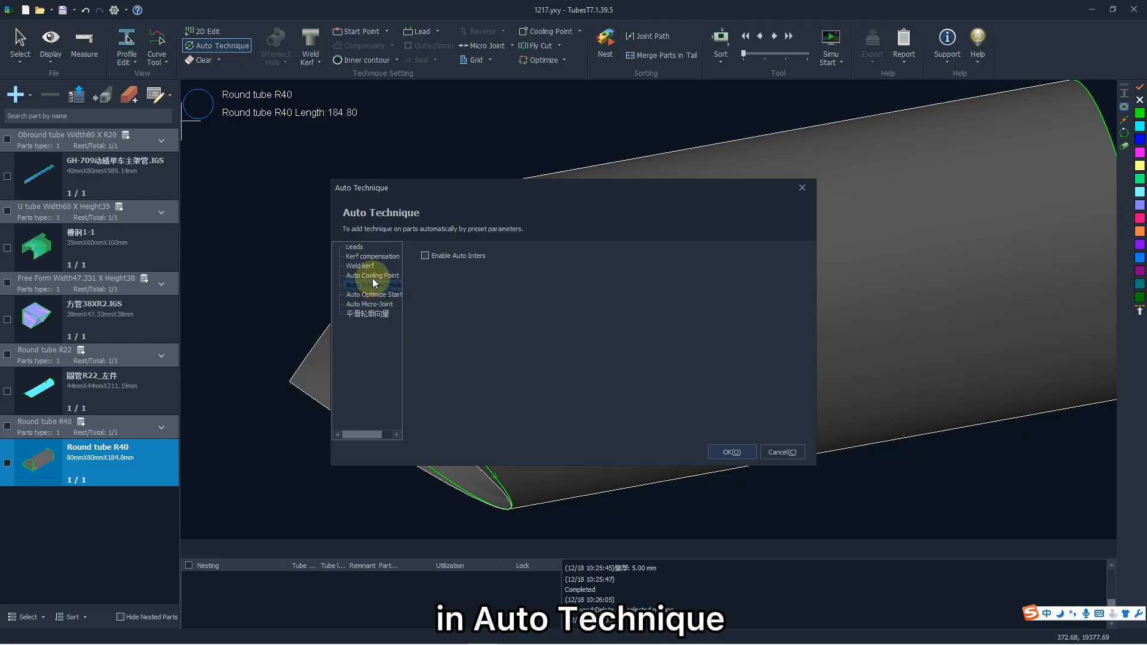
{"action": "left_click", "coordinate": [372, 275]}
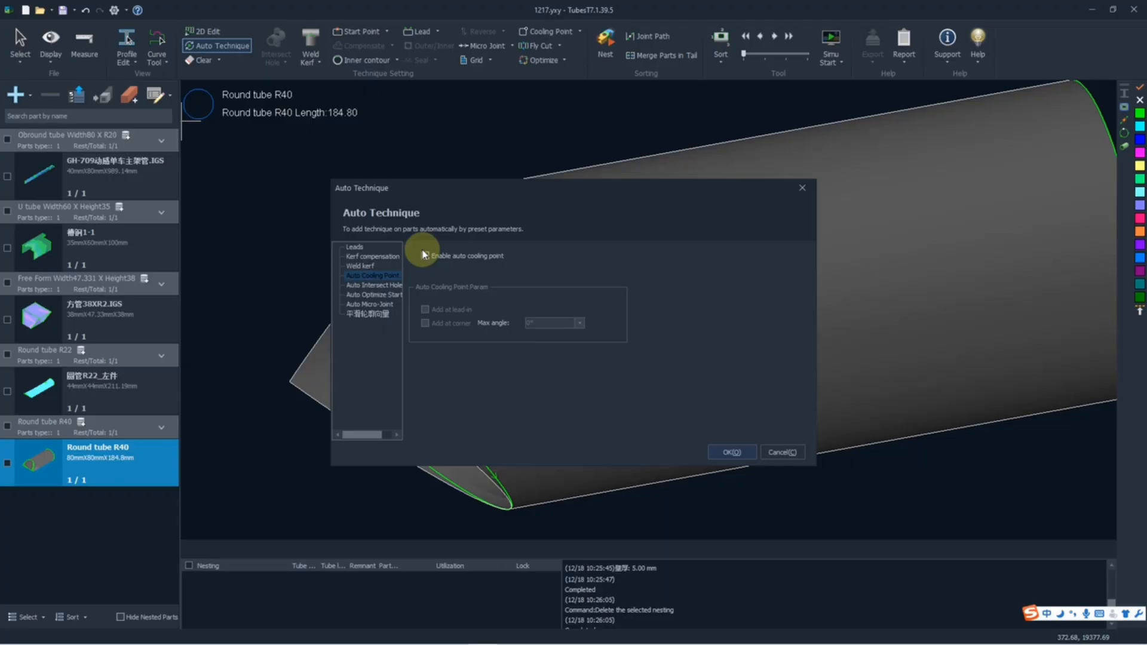
{"action": "left_click", "coordinate": [732, 452]}
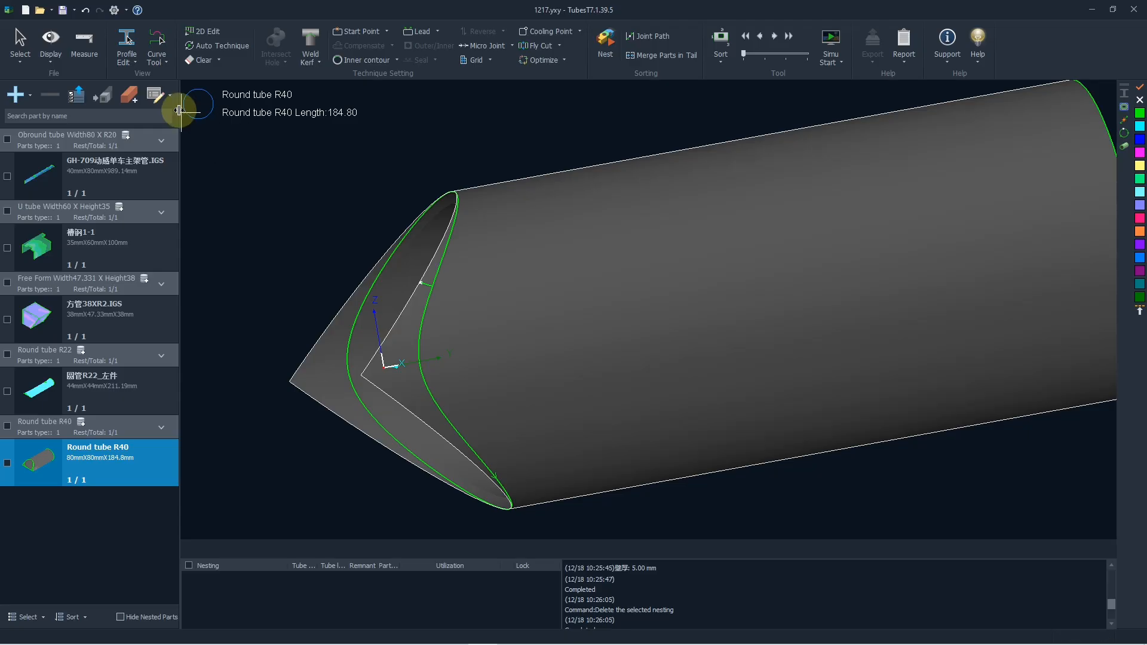
Open the batch modification table of the parts and look over its Number, Price and Text columns
{"action": "left_click", "coordinate": [166, 98]}
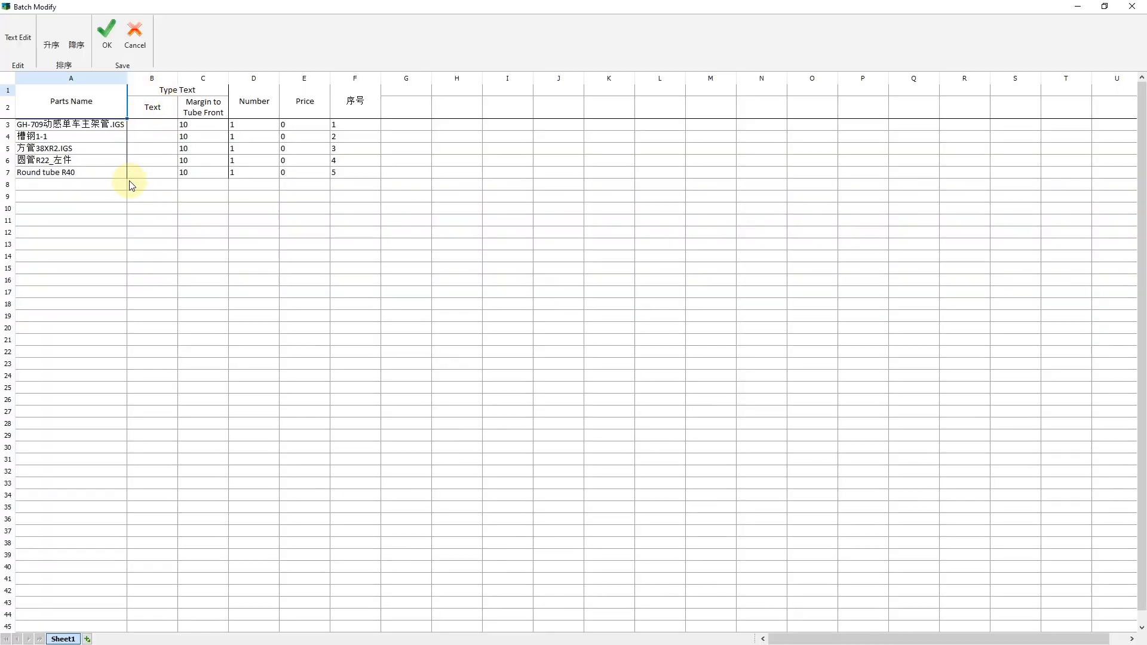
{"action": "left_click", "coordinate": [246, 126]}
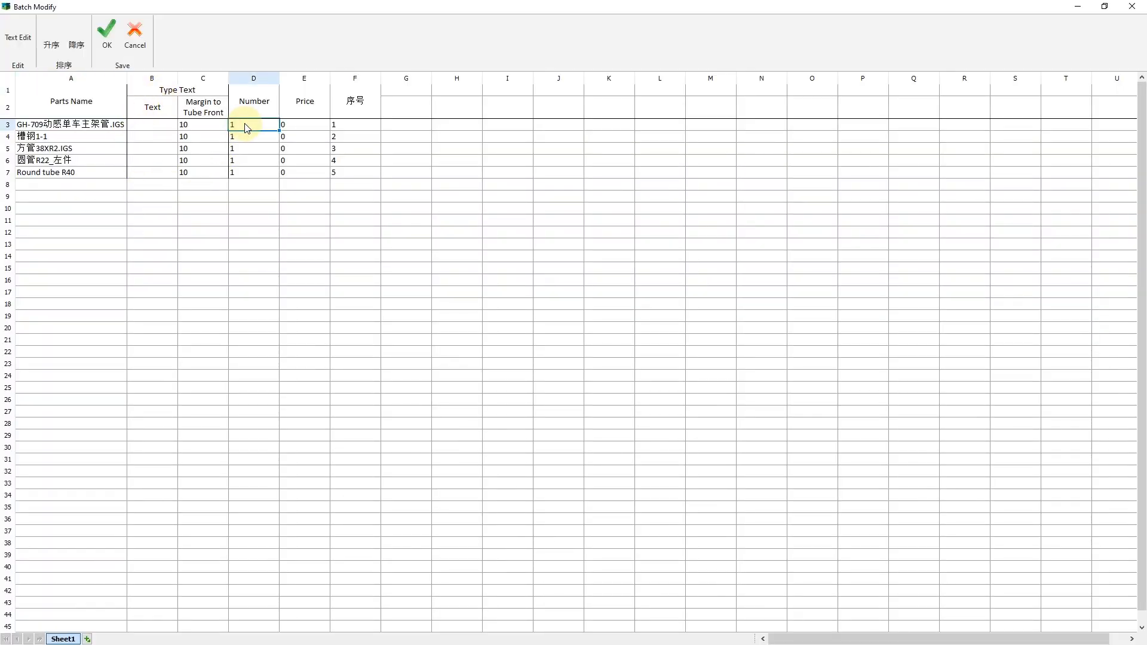
{"action": "left_click", "coordinate": [306, 126]}
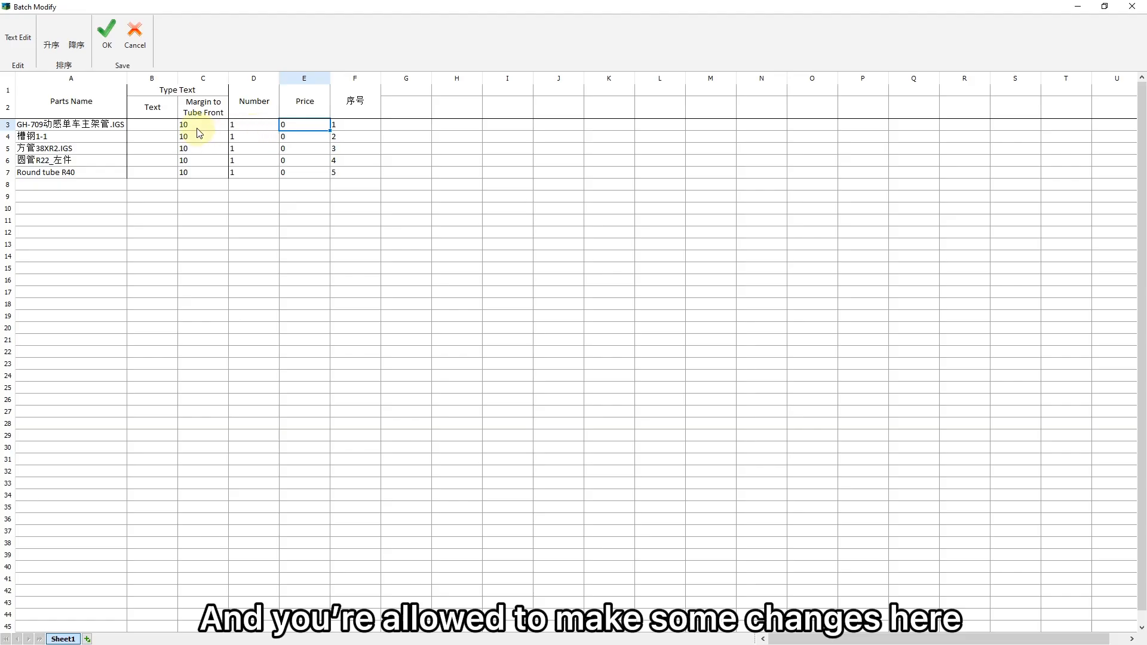
{"action": "left_click", "coordinate": [167, 123]}
{"action": "left_click", "coordinate": [163, 136]}
{"action": "left_click", "coordinate": [165, 158]}
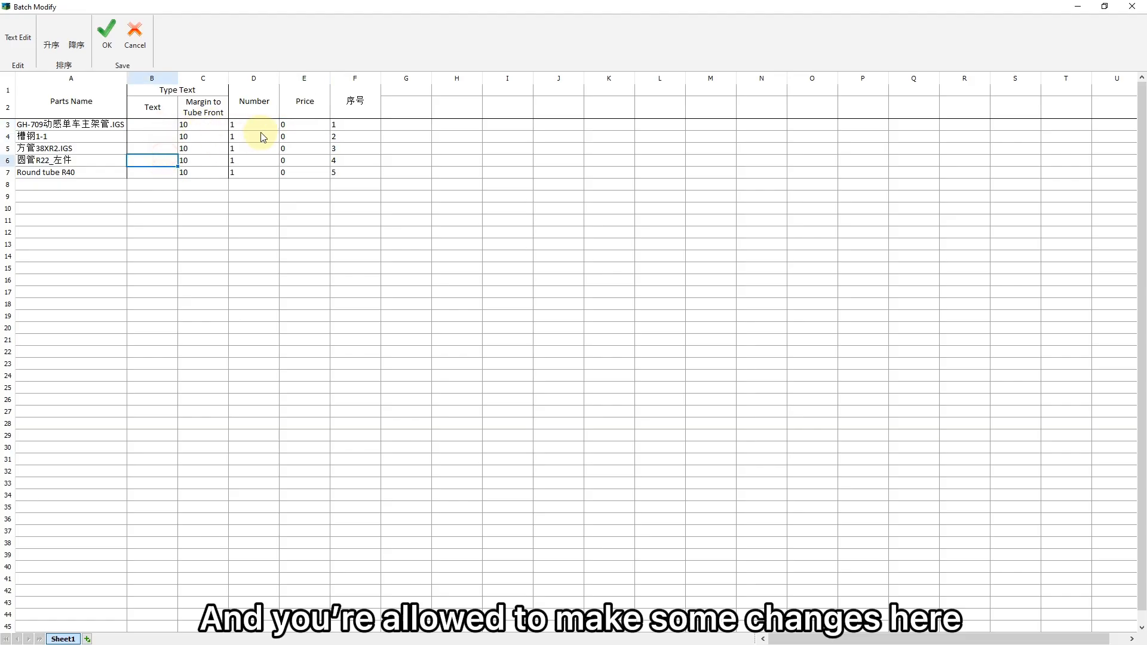
Set the quantity to 10 for GH-709动感单车主架管.IGS and to 11 for both 圆管R22_左件 and 槽钢1-1
{"action": "double_click", "coordinate": [250, 123]}
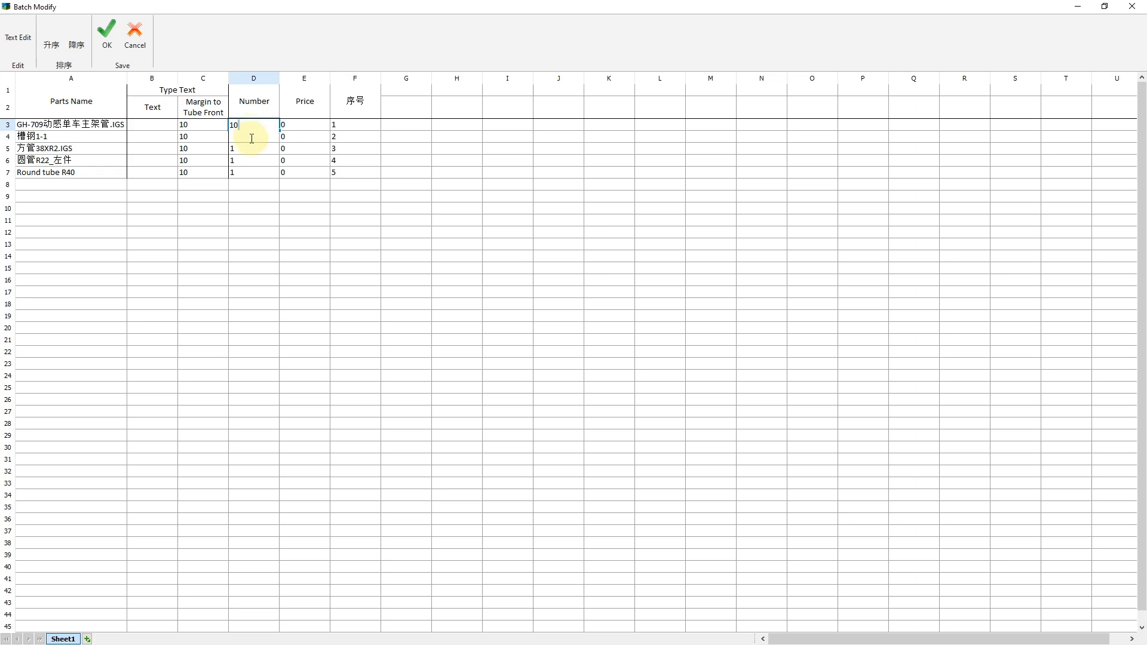
{"action": "double_click", "coordinate": [252, 169]}
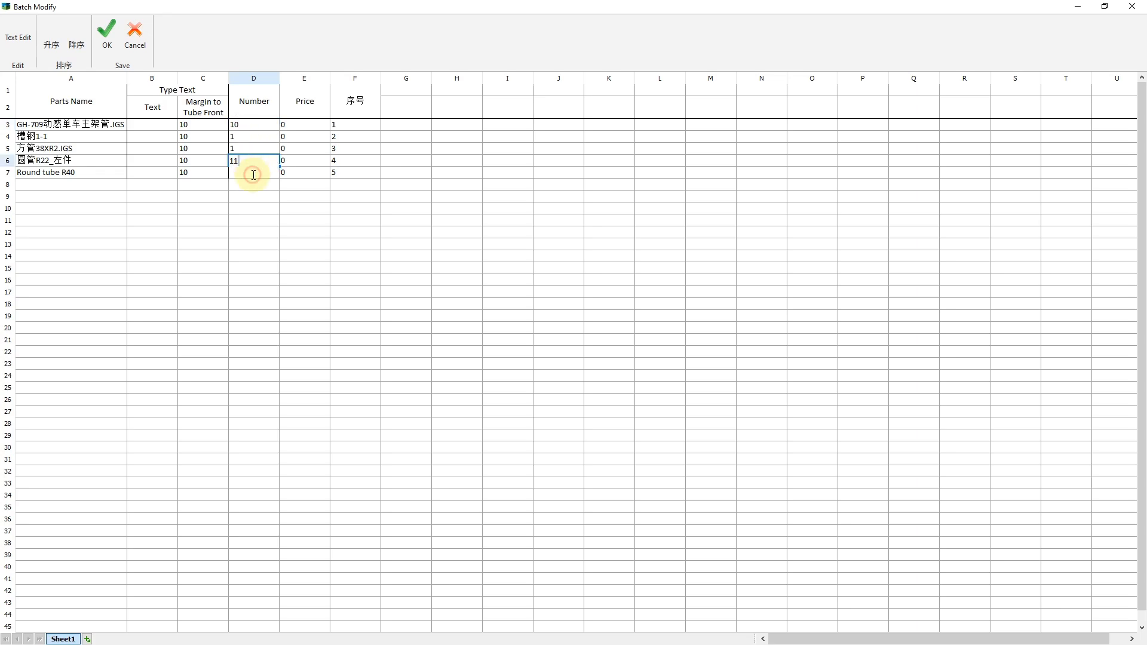
{"action": "double_click", "coordinate": [254, 139]}
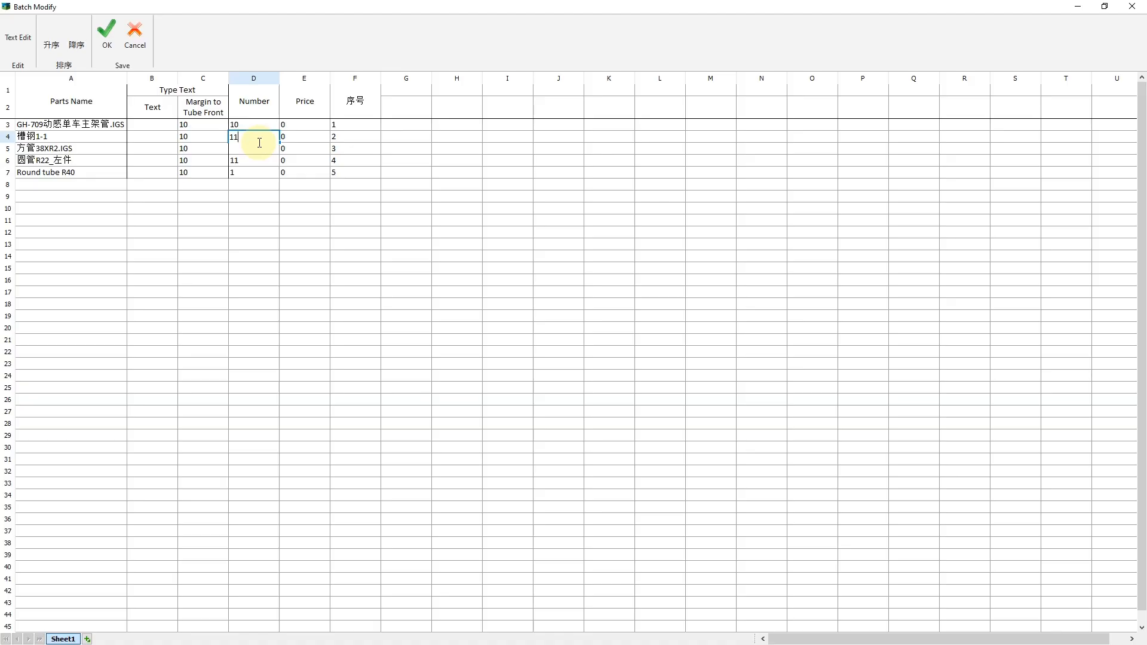
{"action": "type", "text": "1"}
{"action": "left_click", "coordinate": [255, 198]}
Set the quantity of Round tube R40 to 50 and that of 方管38XR2.IGS to 30
{"action": "left_click", "coordinate": [254, 174]}
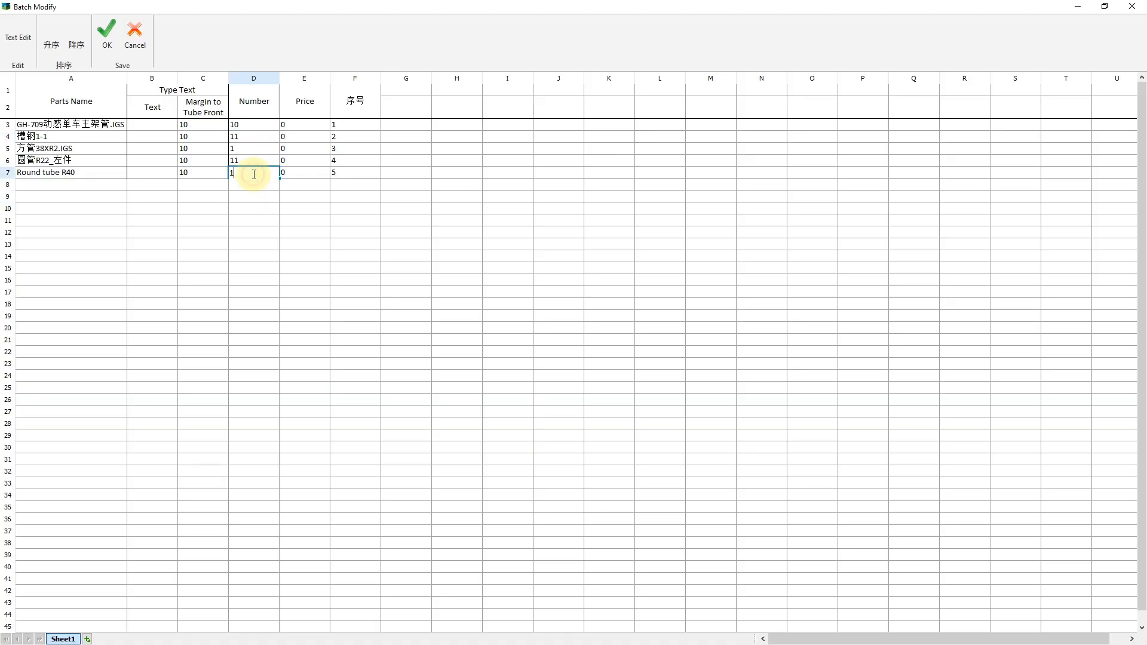
{"action": "type", "text": "50"}
{"action": "left_click", "coordinate": [245, 149]}
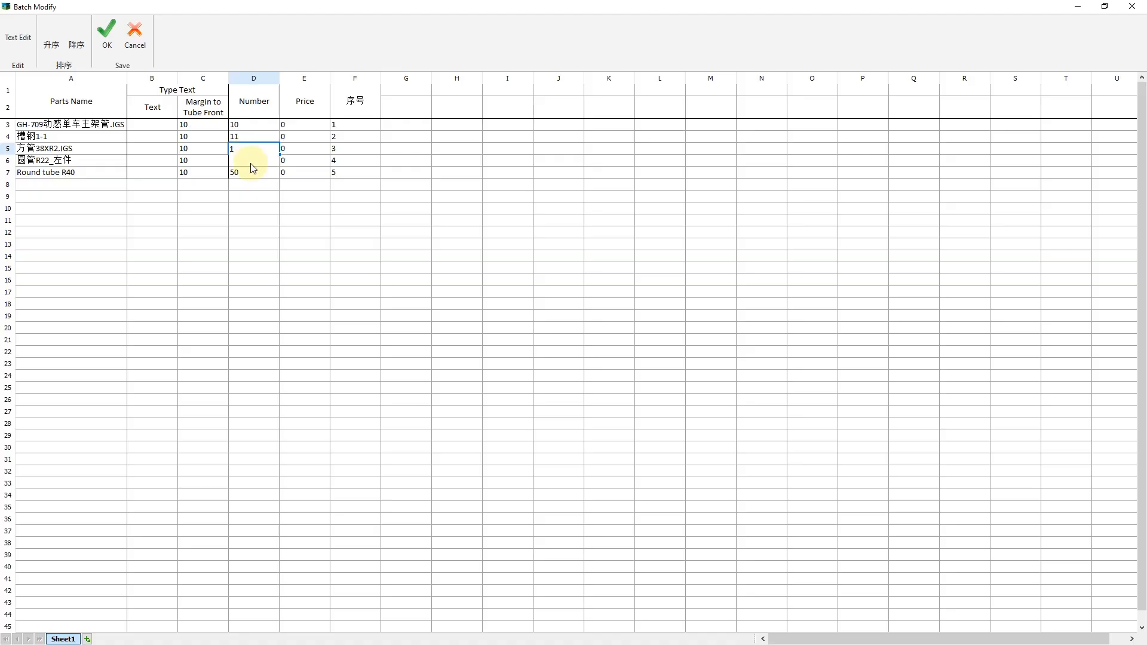
{"action": "type", "text": "30"}
{"action": "left_click", "coordinate": [252, 210]}
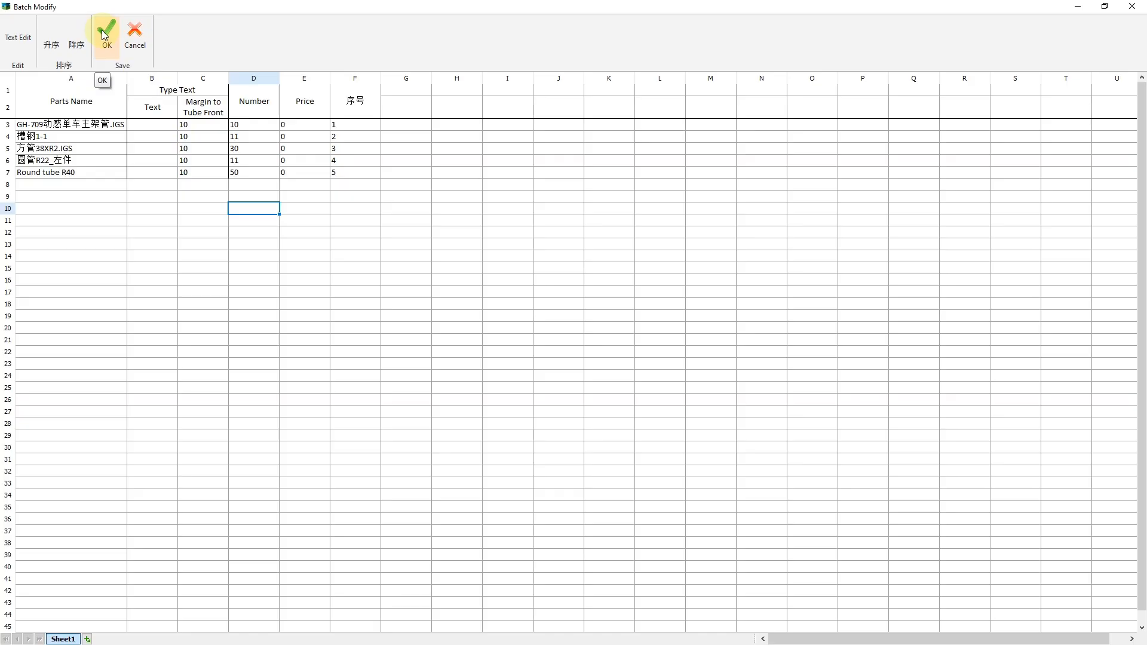
Enter the text Friendess for part 槽钢1-1 and apply the batch modifications to the parts
{"action": "left_click", "coordinate": [150, 138]}
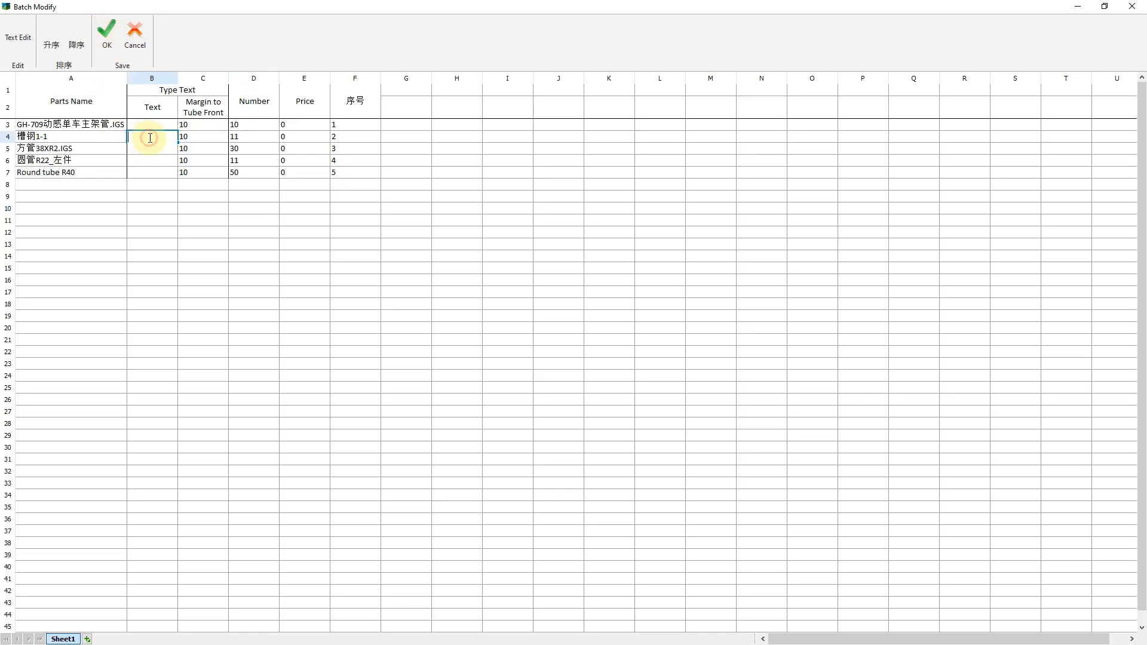
{"action": "type", "text": "Frien"}
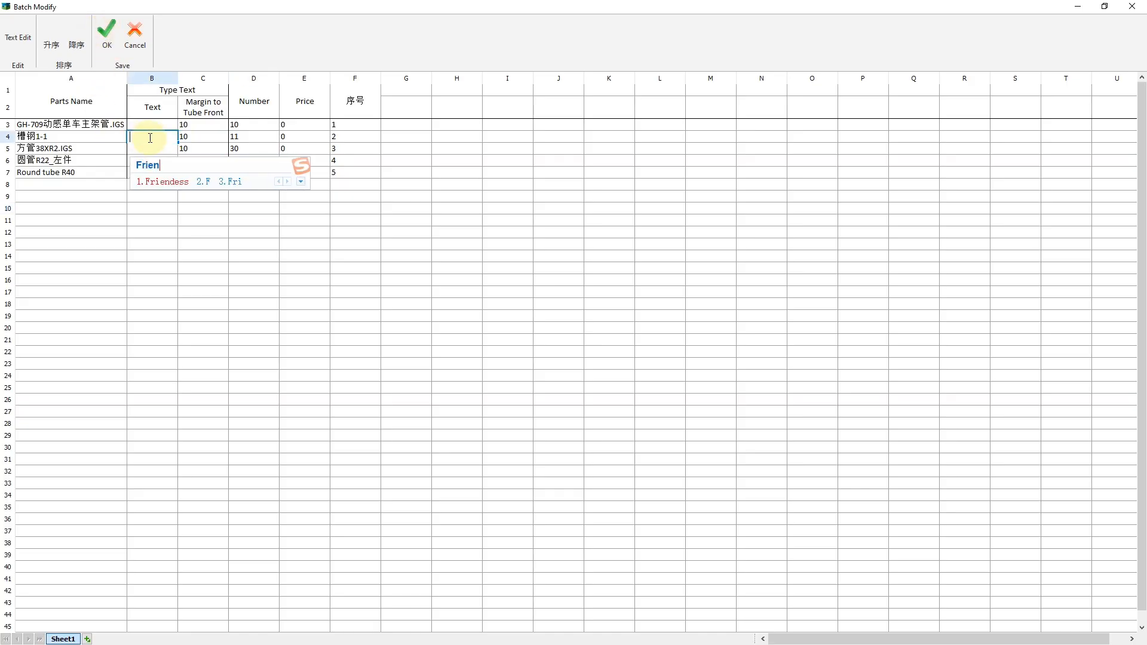
{"action": "type", "text": "dess"}
{"action": "key", "text": "space"}
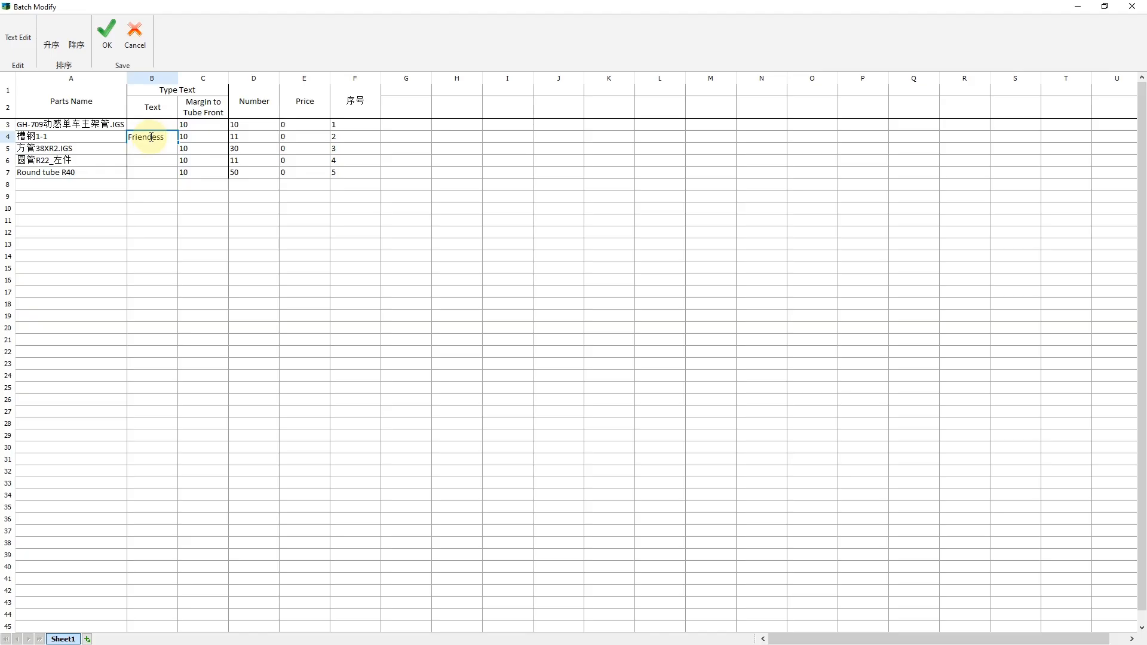
{"action": "left_click", "coordinate": [107, 35]}
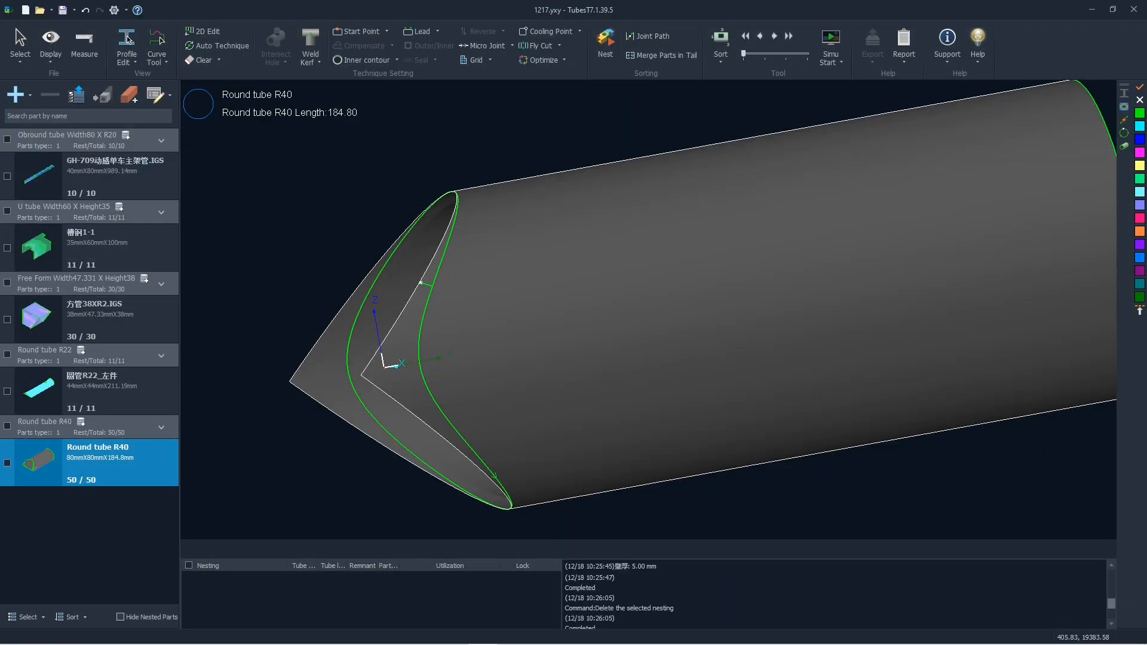
Set the quantity of GH-709动感单车主架管.IGS to 30 directly in its parts list entry, leaving its name and part info as they are
{"action": "scroll", "coordinate": [295, 291], "scroll_direction": "down", "scroll_amount": 2}
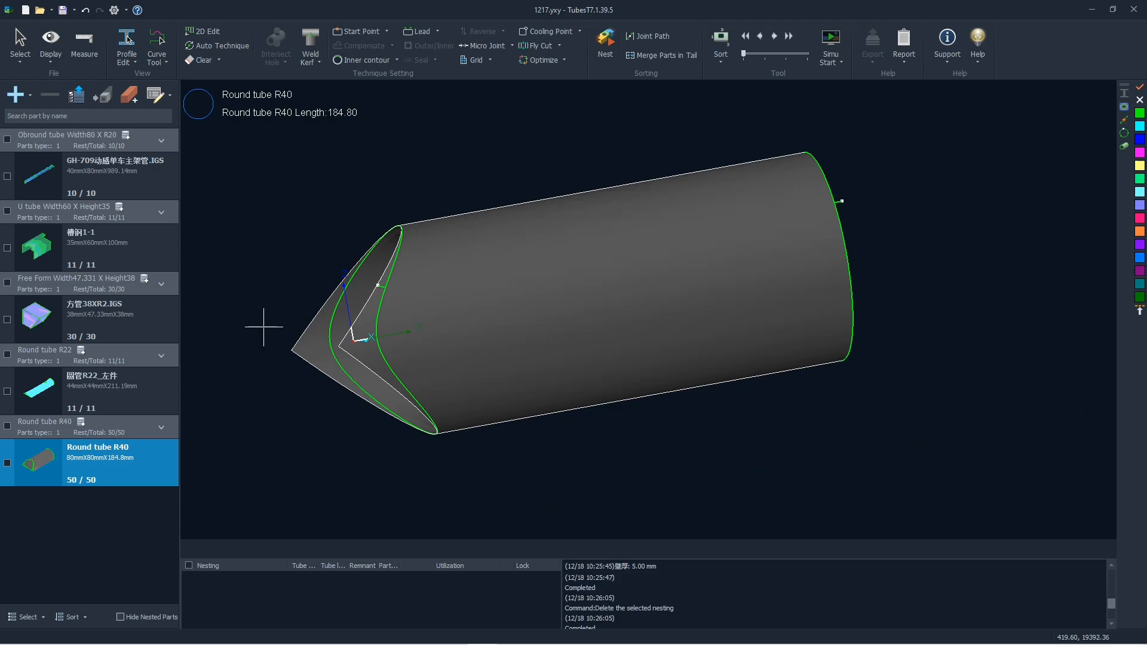
{"action": "left_click", "coordinate": [94, 187]}
{"action": "left_click", "coordinate": [37, 190]}
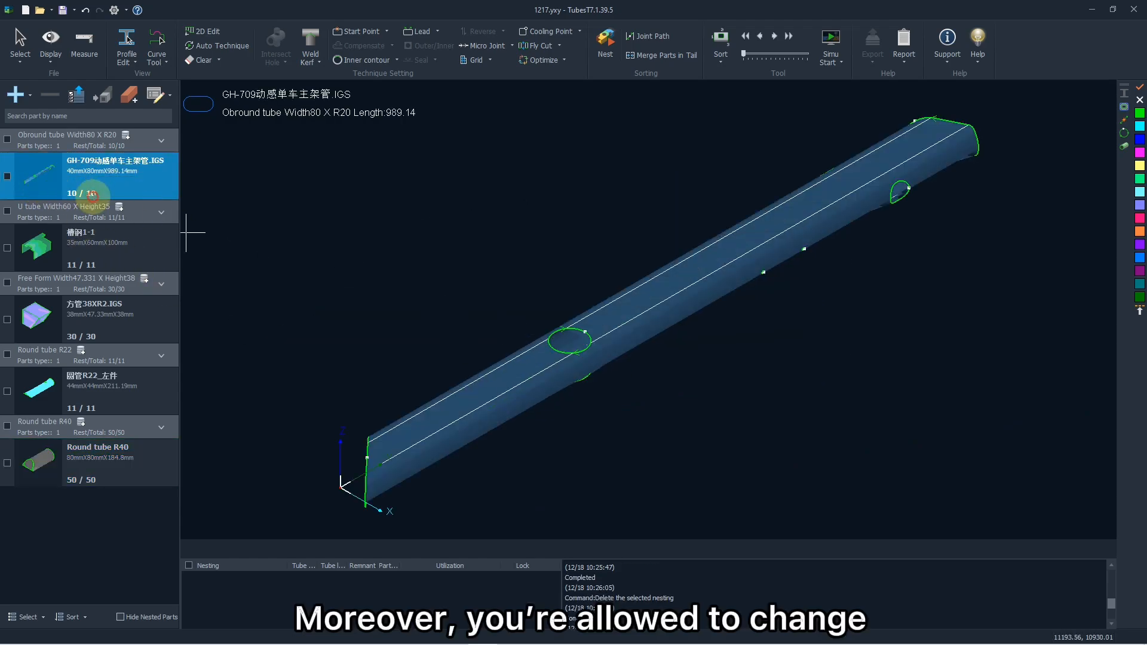
{"action": "left_click", "coordinate": [92, 193]}
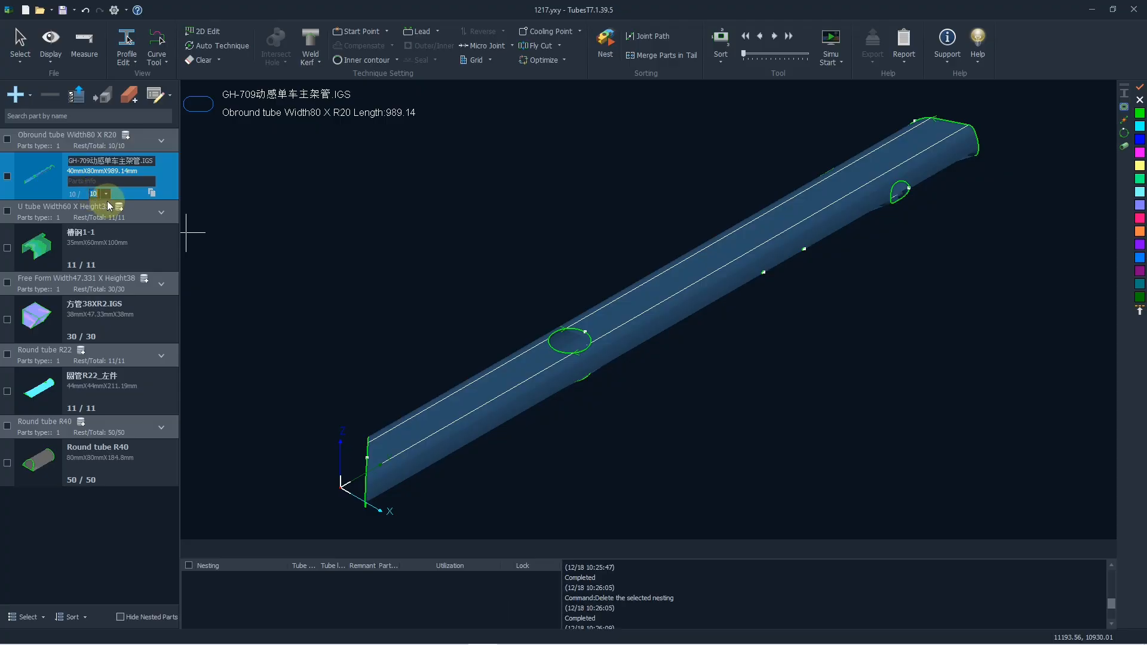
{"action": "key", "text": "Return"}
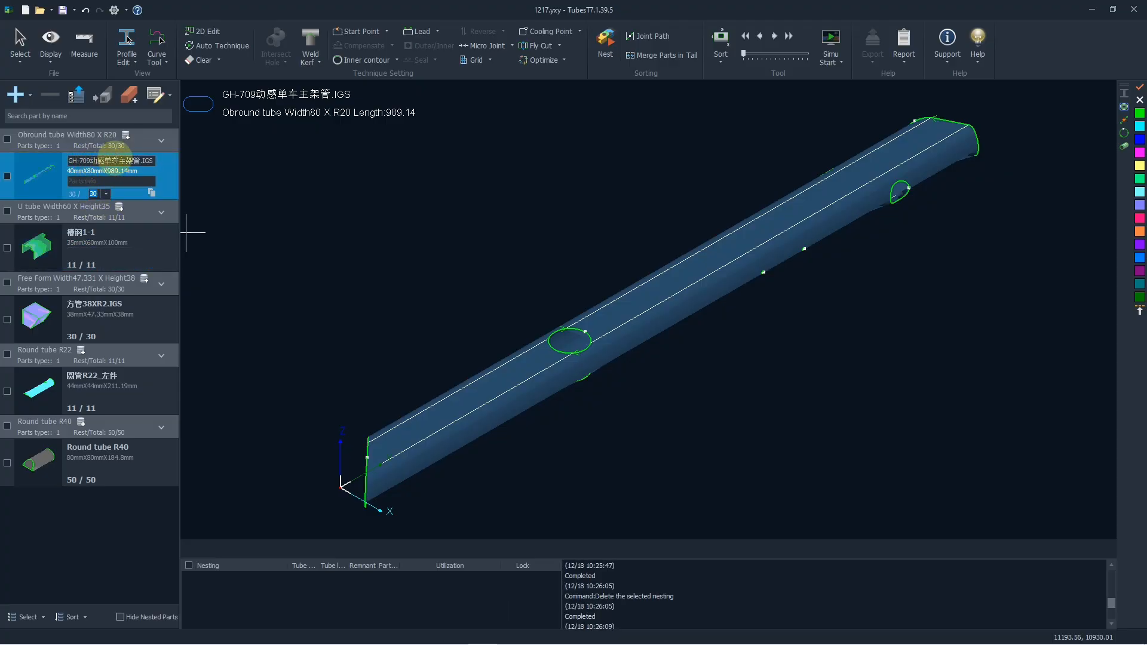
{"action": "left_click", "coordinate": [114, 161]}
{"action": "left_click_drag", "start_coordinate": [154, 160], "coordinate": [44, 162]}
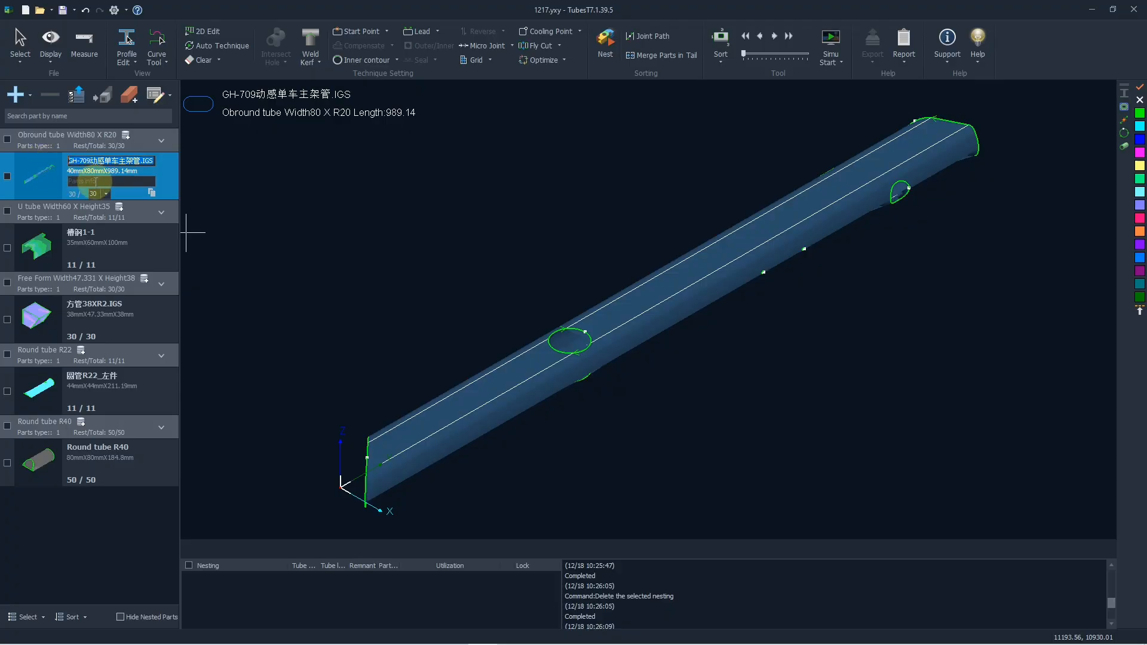
{"action": "left_click", "coordinate": [95, 181]}
{"action": "left_click", "coordinate": [208, 199]}
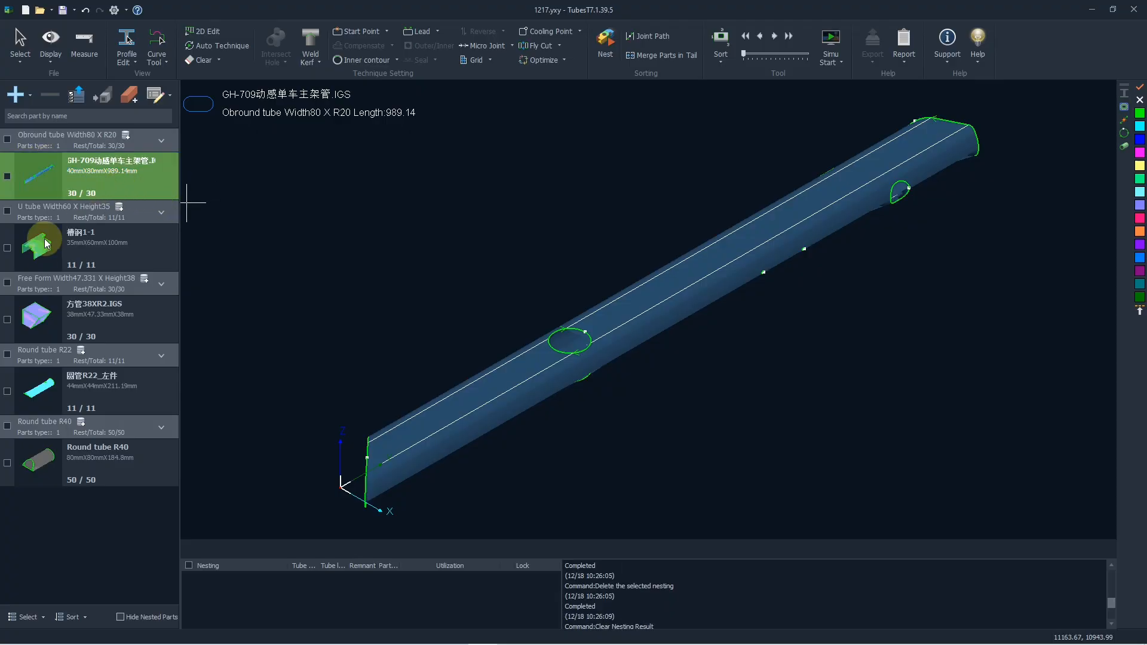
Open the parts list entry of Round tube R40 for editing to view its name, part info and quantity fields
{"action": "left_click", "coordinate": [44, 465]}
{"action": "left_click", "coordinate": [130, 483]}
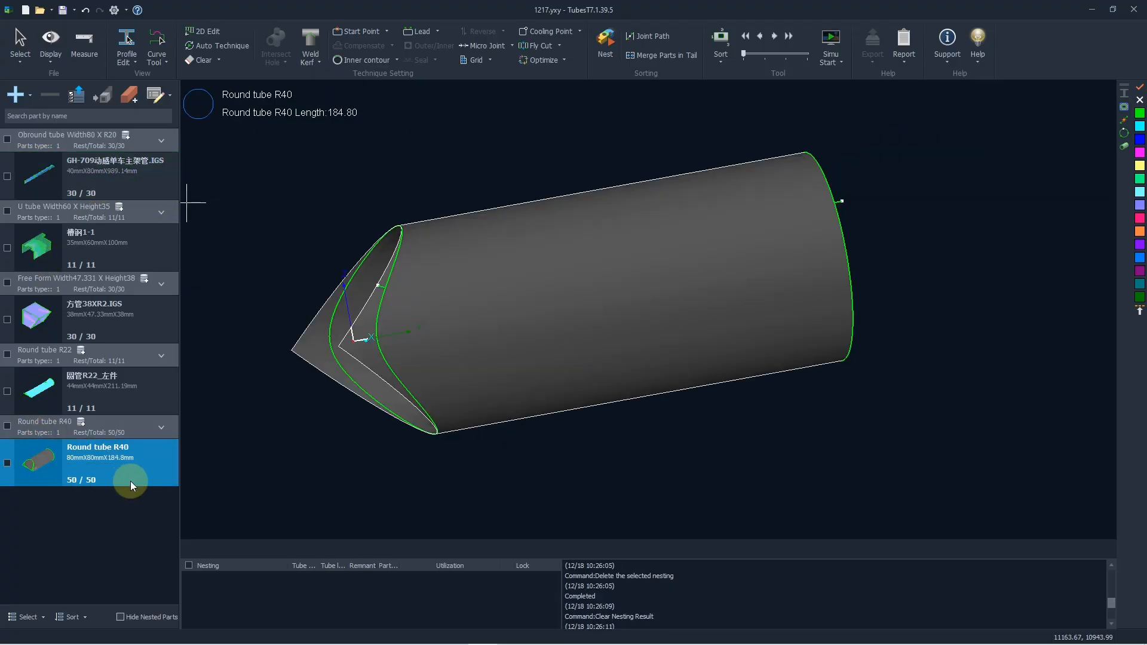
{"action": "left_click", "coordinate": [111, 468]}
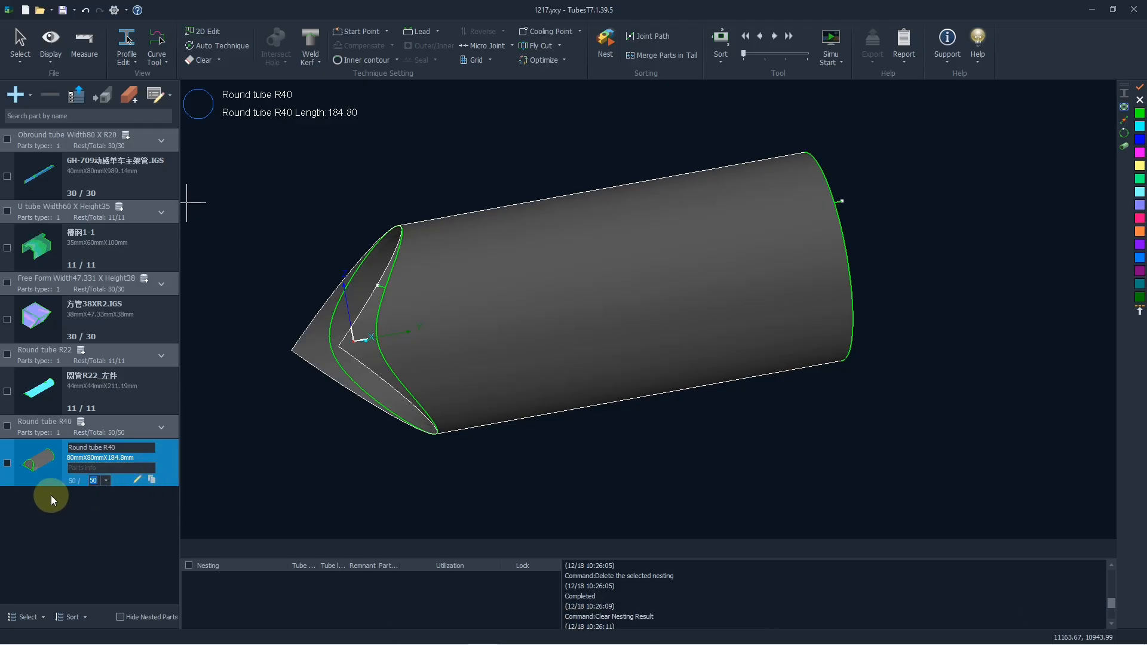
Display part 槽钢1-1 and rotate it about its axis to inspect the Friendess text on its outer faces
{"action": "left_click", "coordinate": [42, 251]}
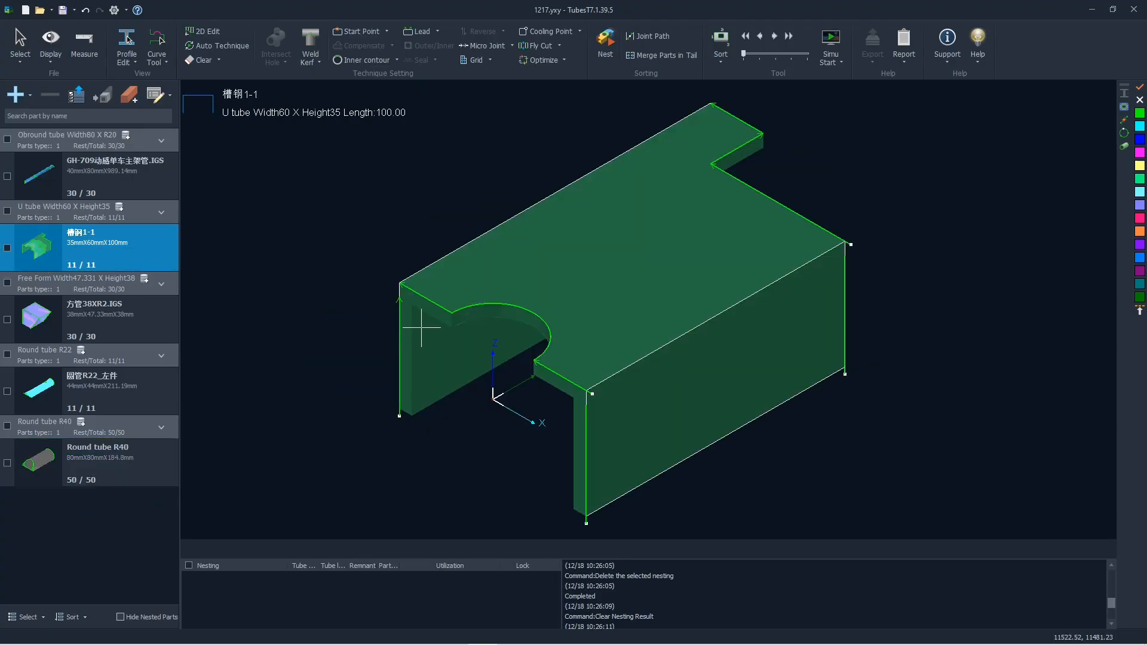
{"action": "middle_click_drag", "start_coordinate": [389, 262], "coordinate": [396, 291]}
{"action": "double_click", "coordinate": [411, 306]}
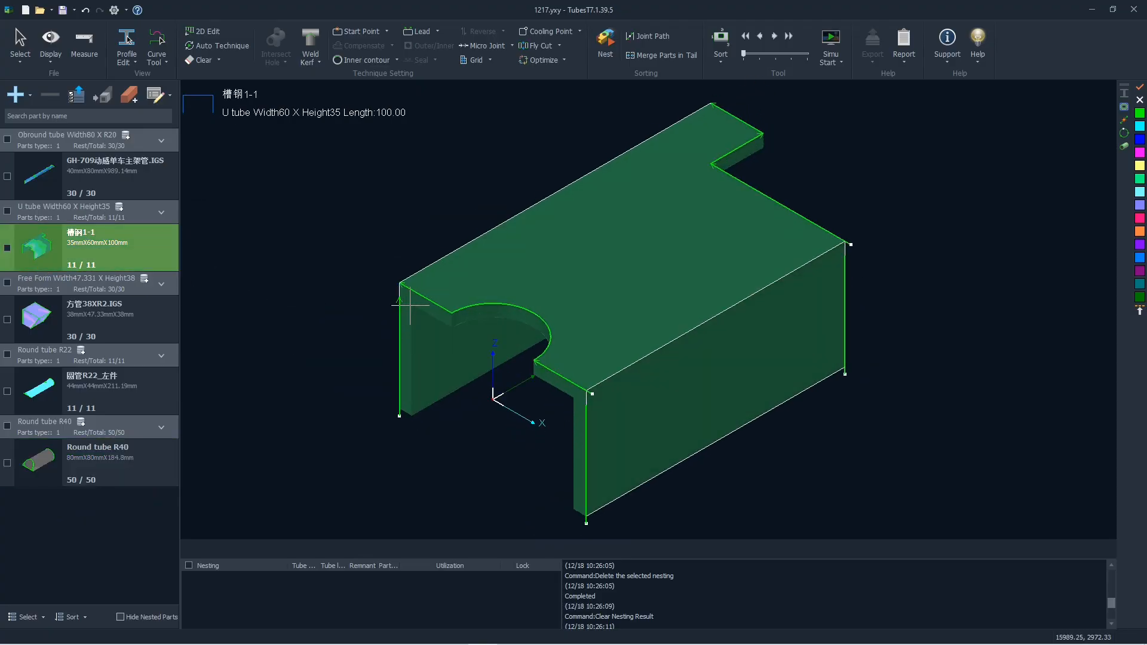
{"action": "scroll", "coordinate": [410, 305], "scroll_direction": "up", "scroll_amount": 1, "text": "shift"}
{"action": "scroll", "coordinate": [412, 309], "scroll_direction": "down", "scroll_amount": 5, "text": "shift"}
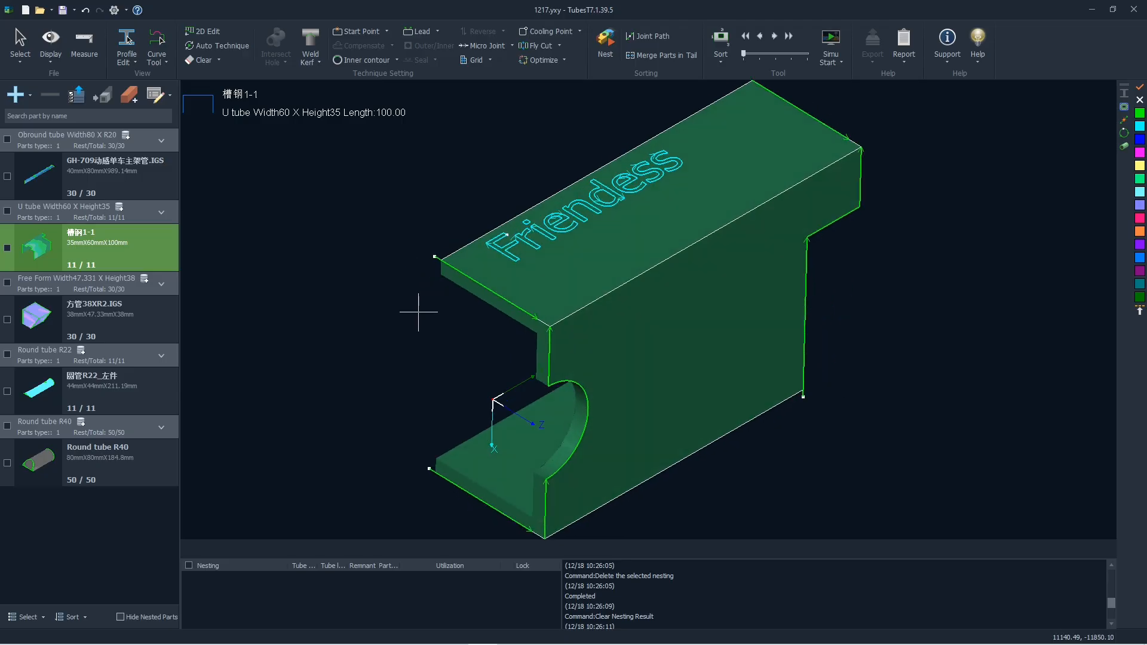
{"action": "scroll", "coordinate": [419, 311], "scroll_direction": "down", "scroll_amount": 5, "text": "shift"}
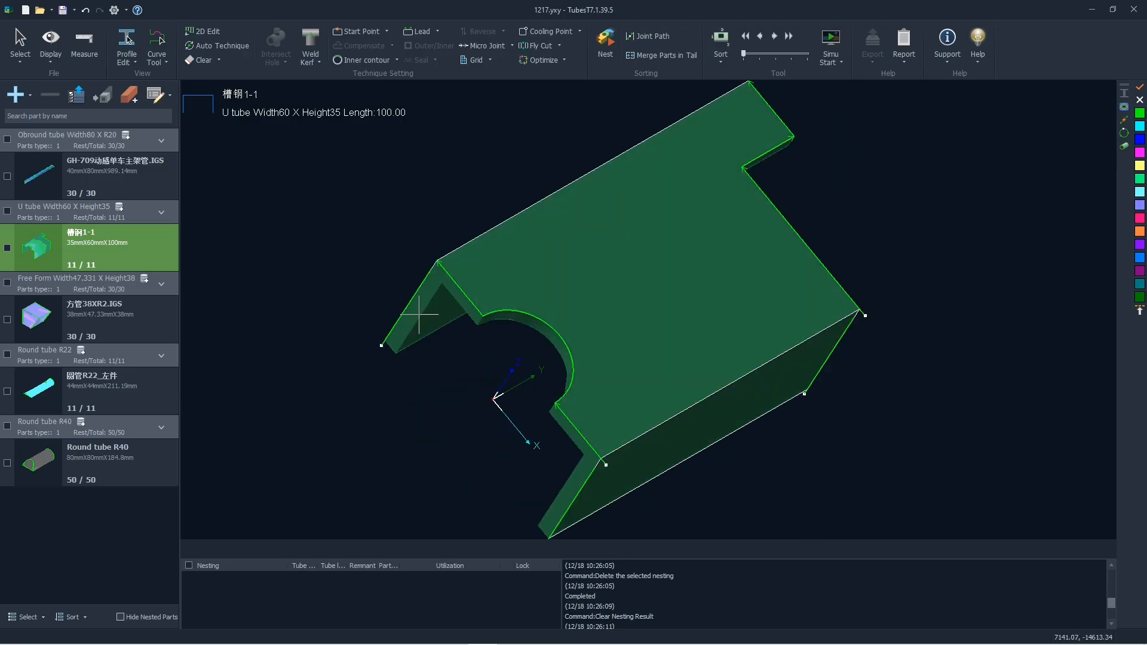
{"action": "scroll", "coordinate": [419, 314], "scroll_direction": "down", "scroll_amount": 4, "text": "shift"}
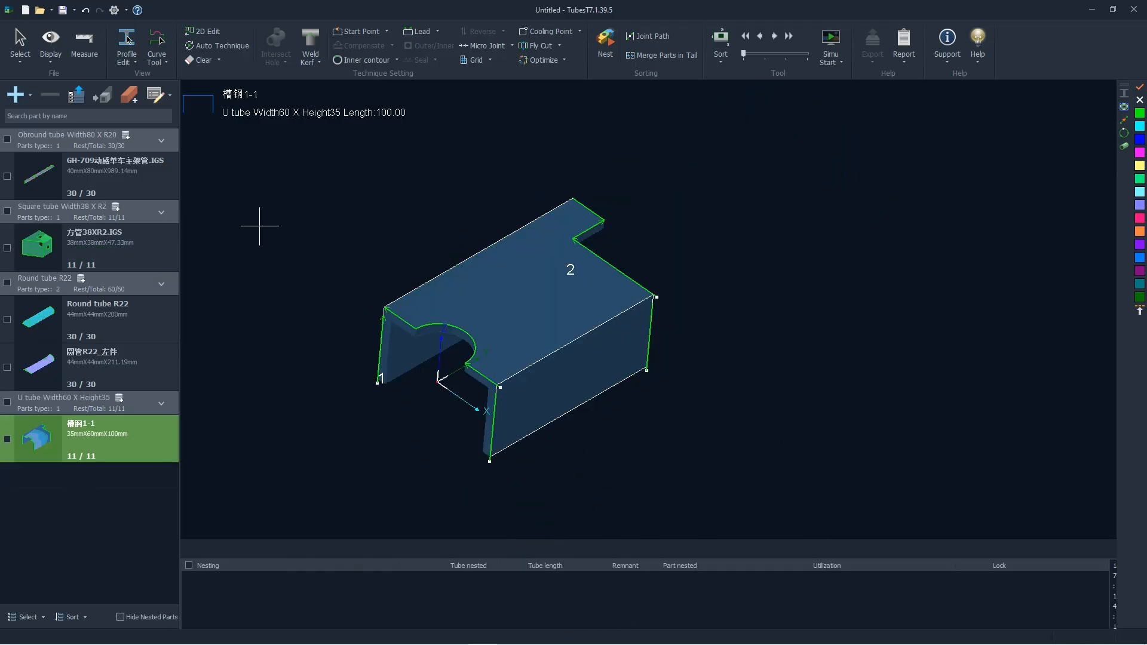
Draw an H Shape main tube with edges of 100 and 200 mm, 10 mm thicknesses and 300 mm length, and add it to the parts
{"action": "left_click", "coordinate": [30, 95]}
{"action": "left_click", "coordinate": [367, 276]}
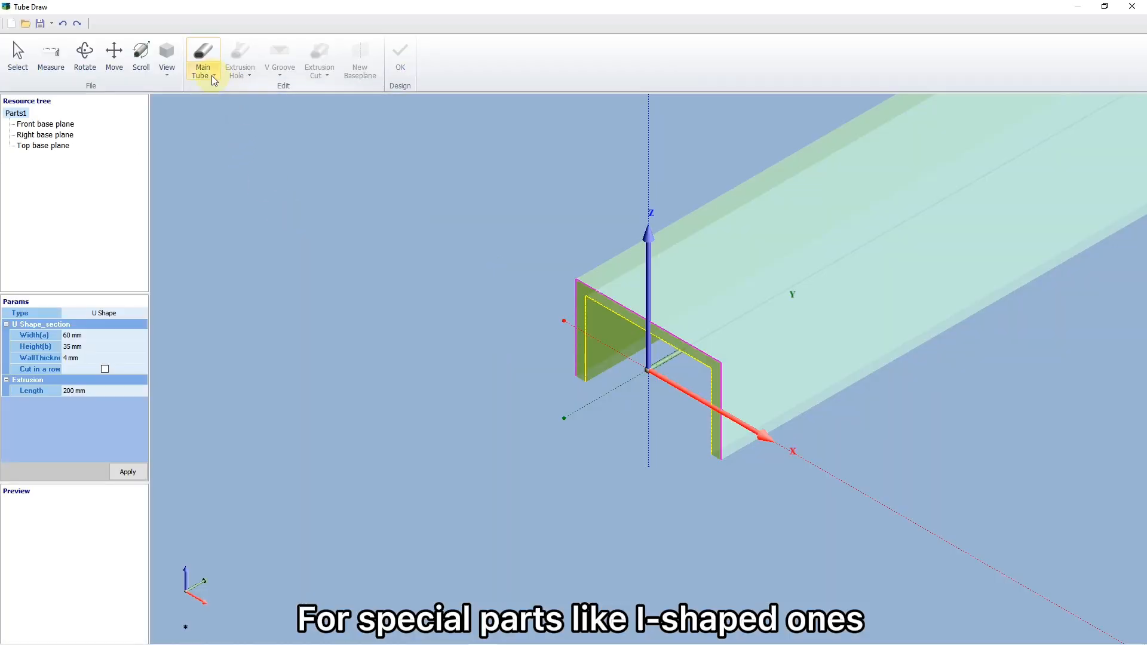
{"action": "left_click", "coordinate": [212, 74]}
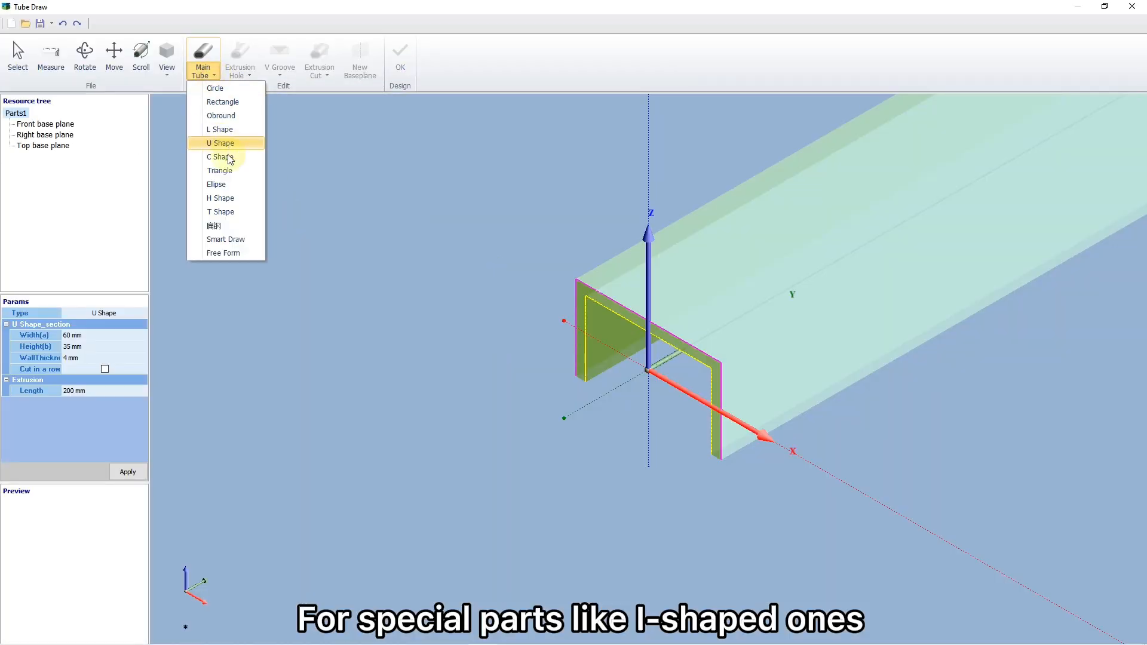
{"action": "left_click", "coordinate": [222, 198]}
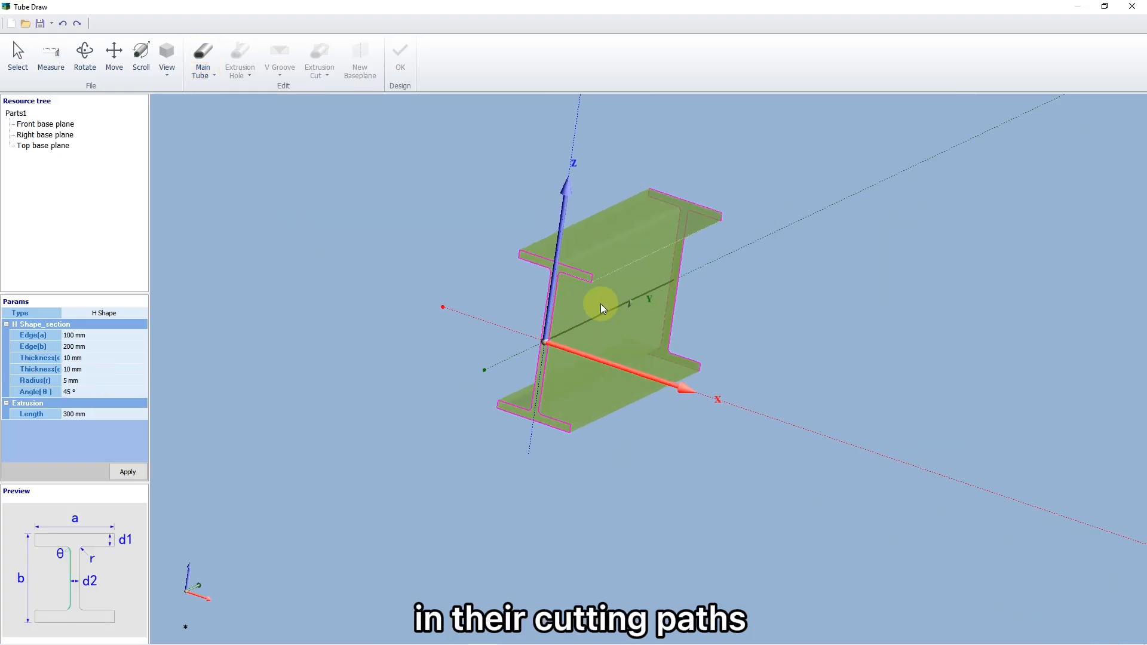
{"action": "middle_click_drag", "start_coordinate": [601, 304], "coordinate": [652, 320]}
{"action": "middle_click_drag", "start_coordinate": [586, 339], "coordinate": [517, 344]}
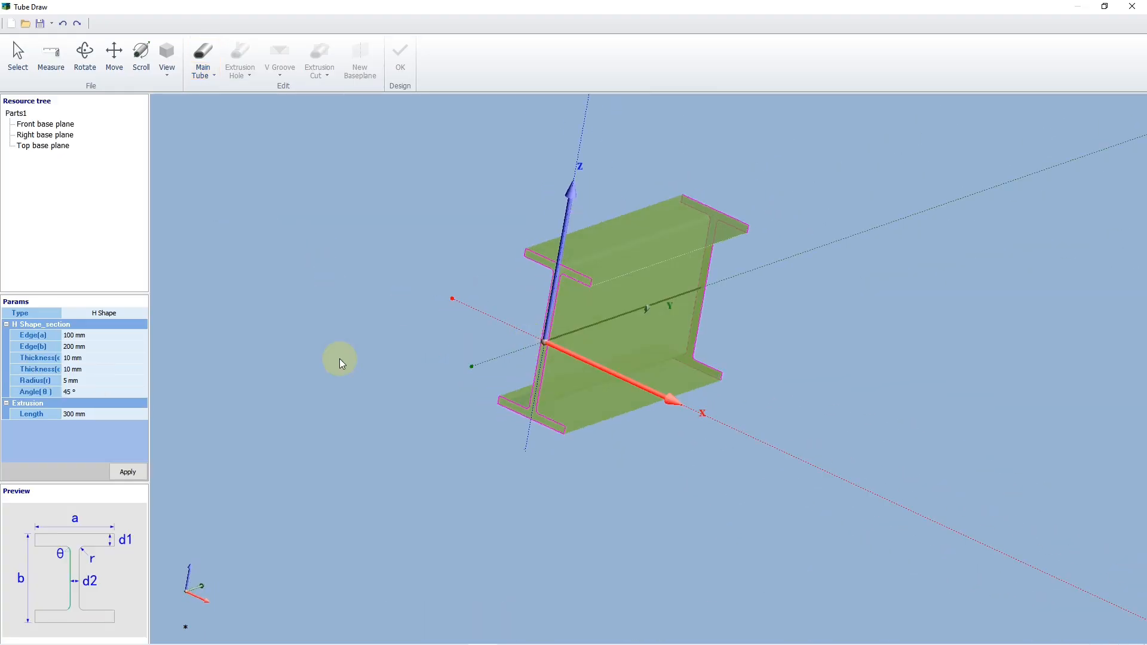
{"action": "left_click", "coordinate": [127, 471]}
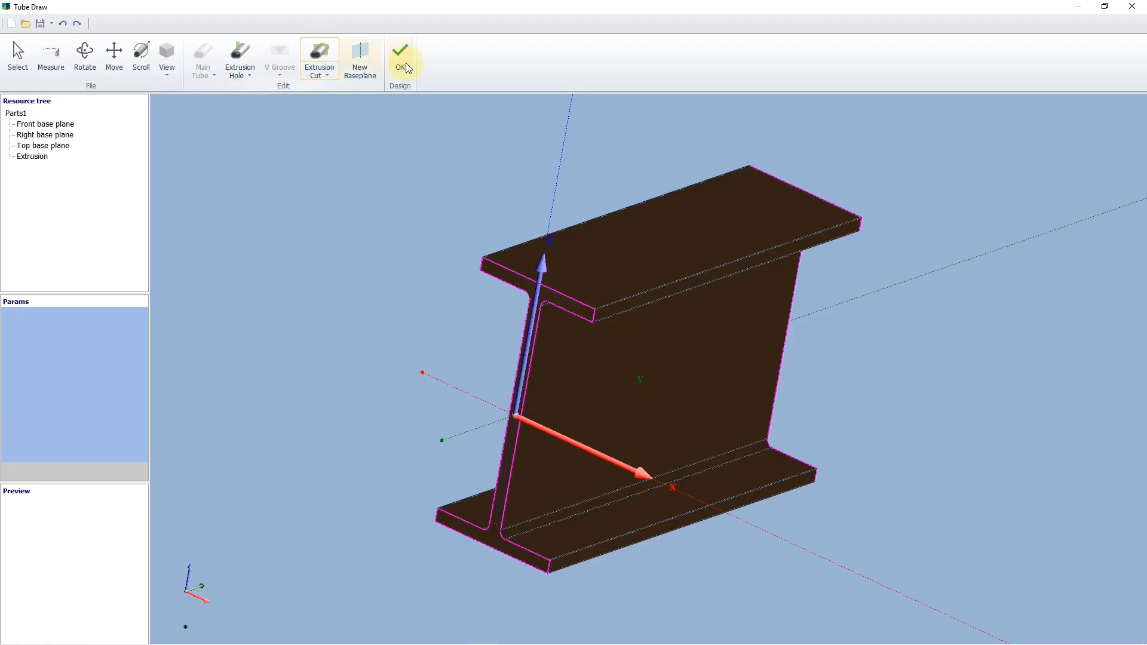
{"action": "left_click", "coordinate": [401, 64]}
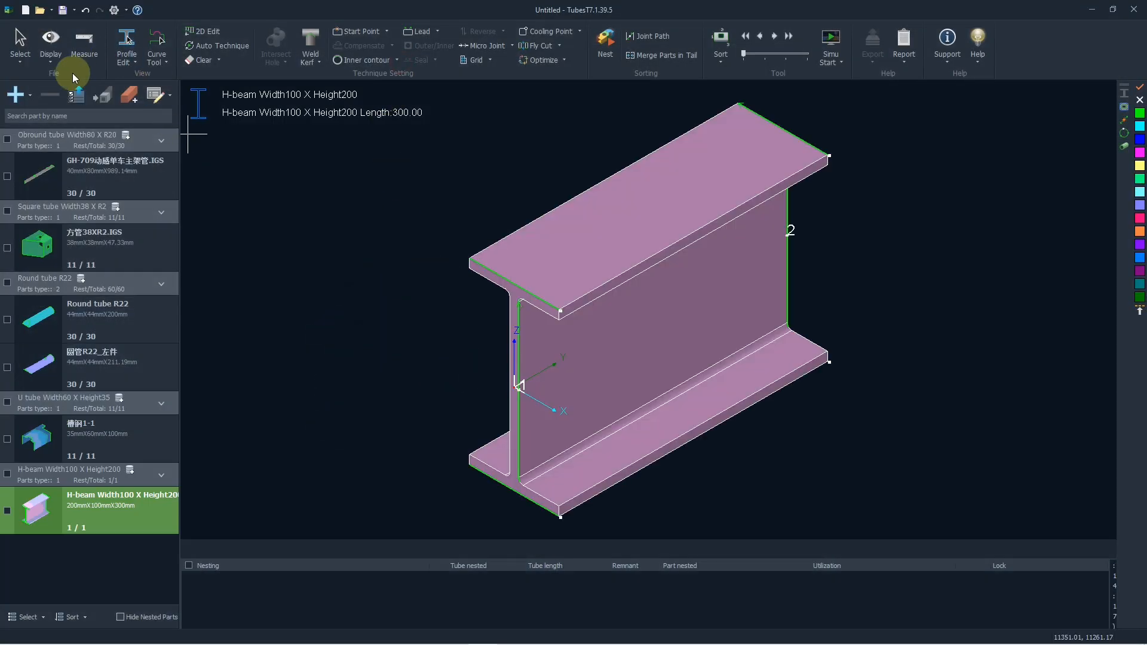
Turn on the display of 3D vectors for the H-beam's cutting paths
{"action": "left_click", "coordinate": [51, 62]}
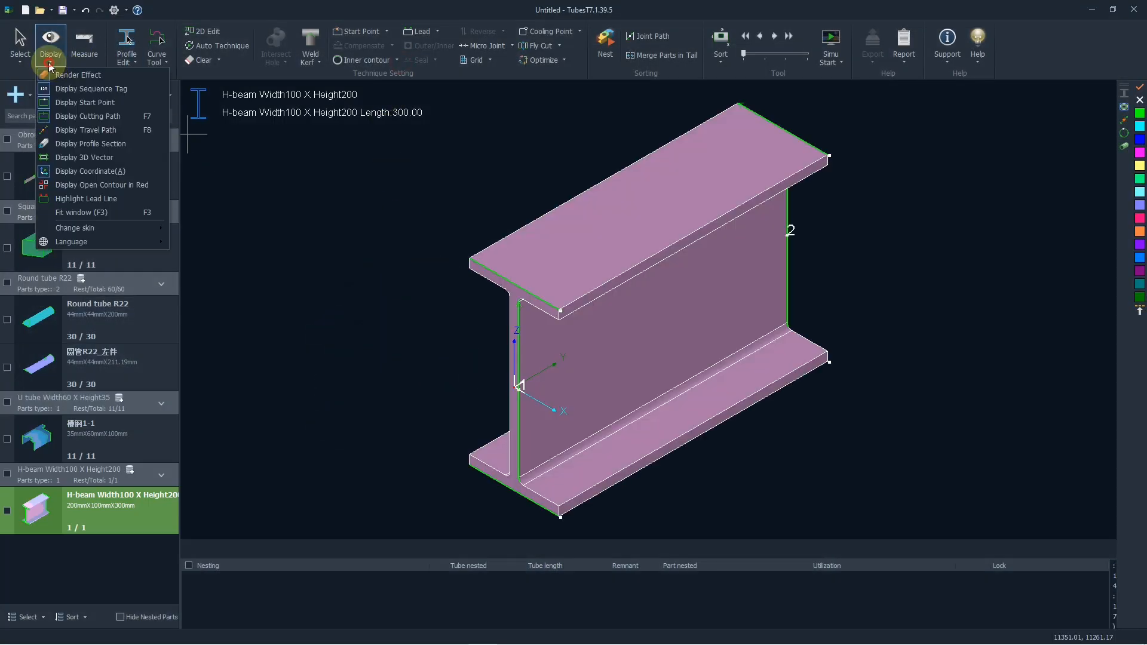
{"action": "left_click", "coordinate": [80, 158]}
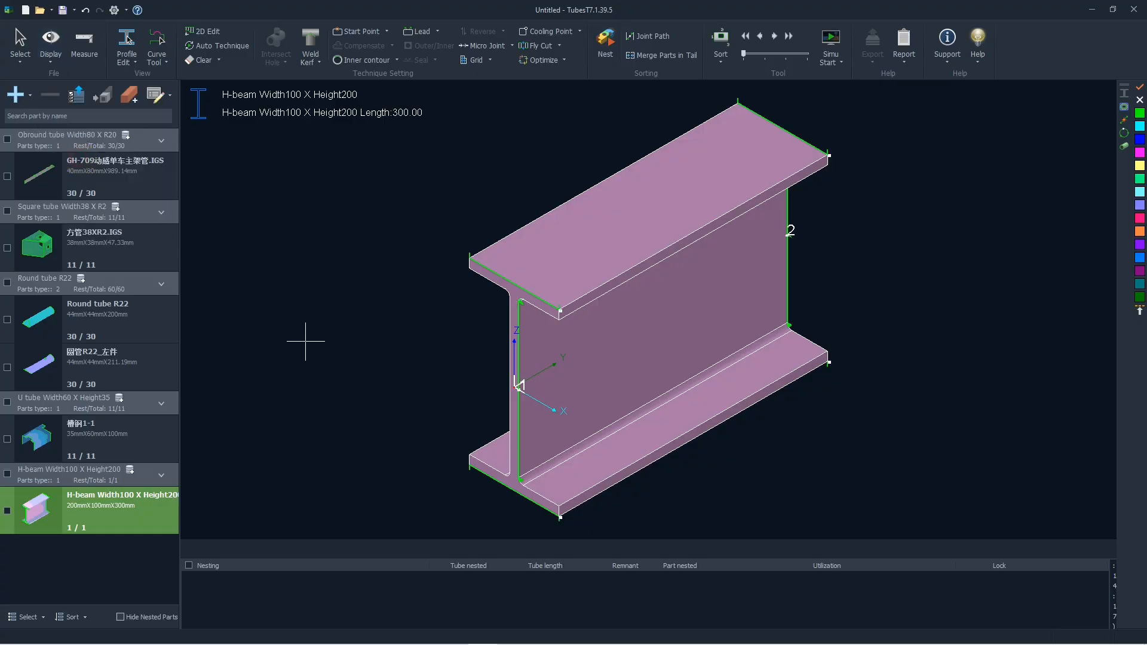
{"action": "scroll", "coordinate": [436, 293], "scroll_direction": "up", "scroll_amount": 2}
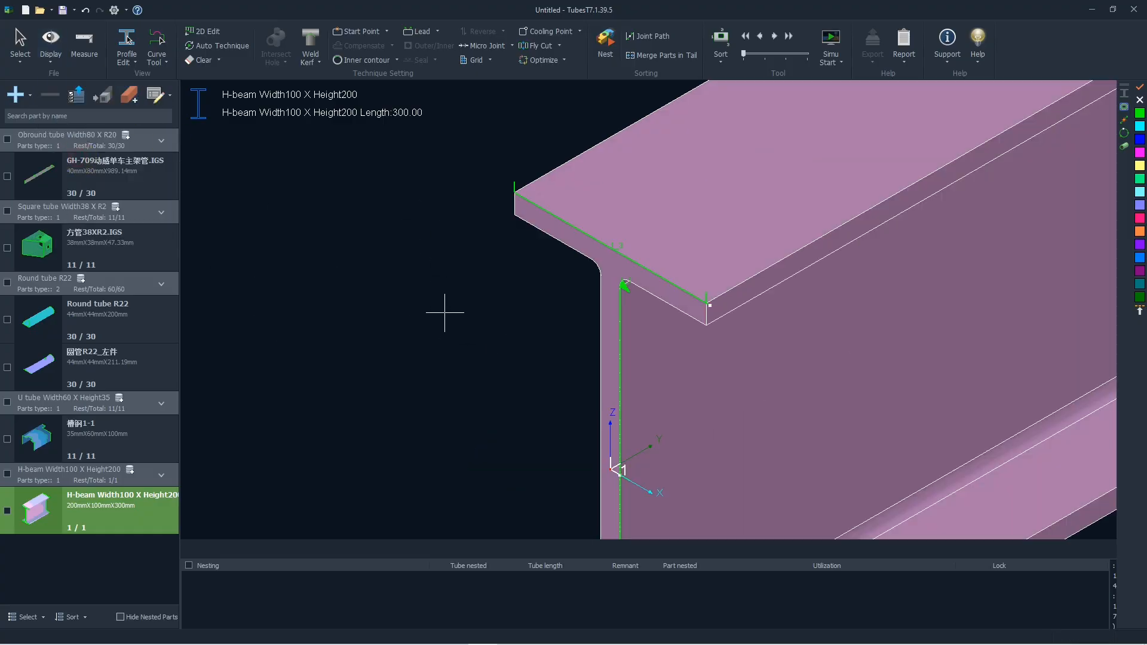
{"action": "scroll", "coordinate": [413, 305], "scroll_direction": "down", "scroll_amount": 1}
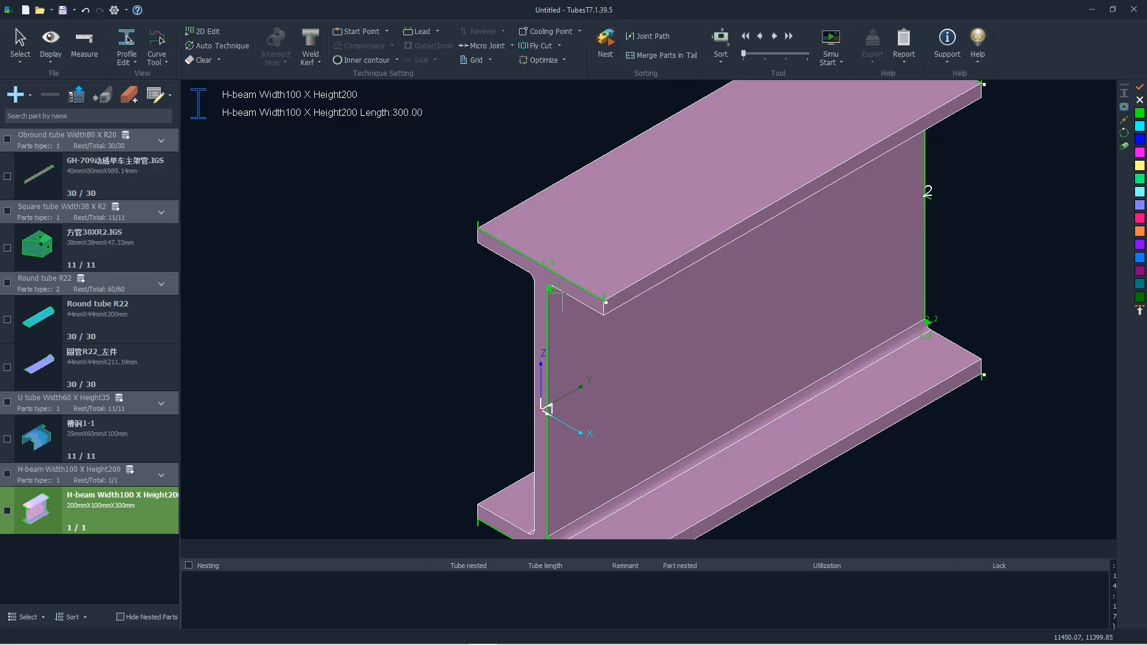
Examine the 3D cutting vectors closely at the inner fillets between the H-beam's web and flanges
{"action": "middle_click_drag", "start_coordinate": [589, 298], "coordinate": [489, 275]}
{"action": "scroll", "coordinate": [489, 275], "scroll_direction": "up", "scroll_amount": 6}
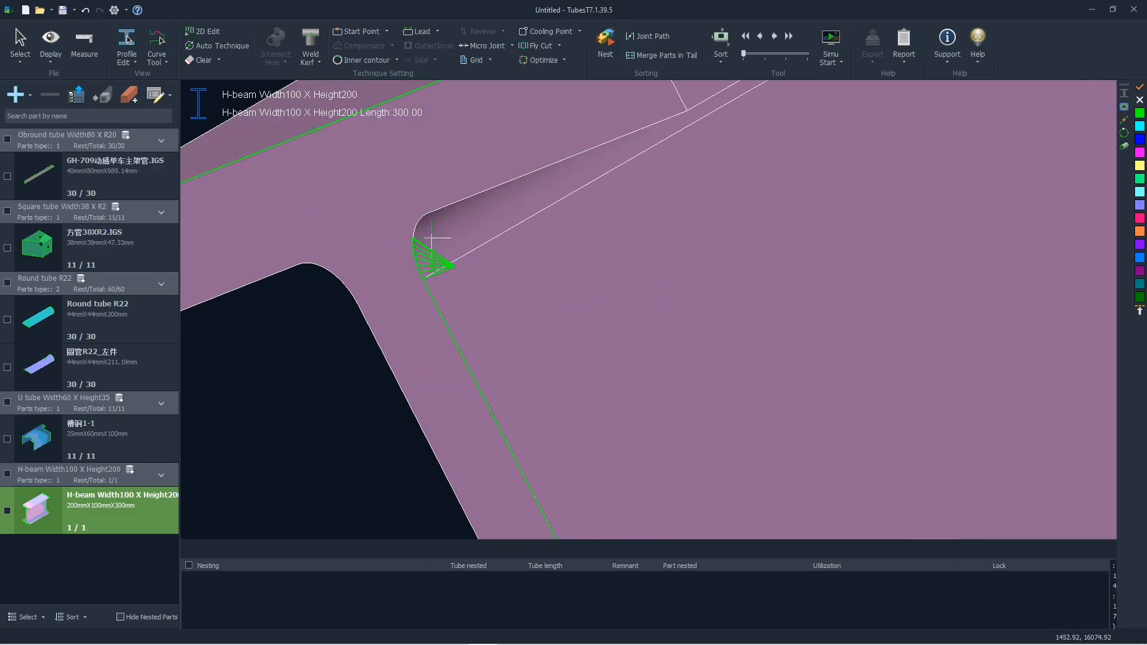
{"action": "scroll", "coordinate": [432, 238], "scroll_direction": "up", "scroll_amount": 3}
{"action": "scroll", "coordinate": [436, 293], "scroll_direction": "down", "scroll_amount": 5}
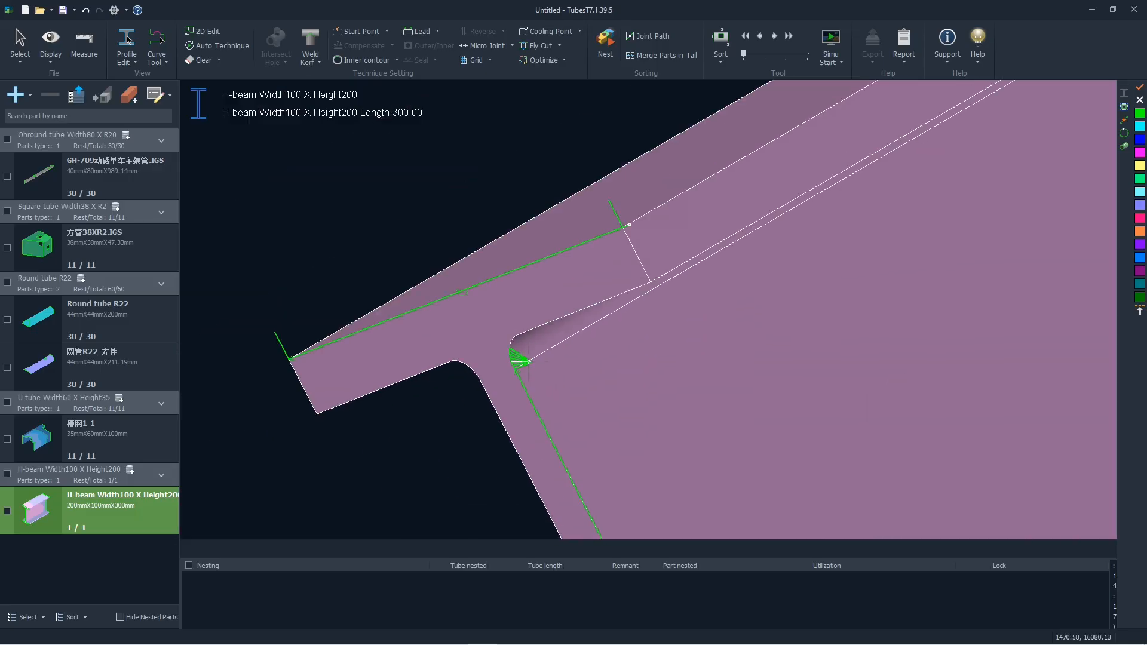
{"action": "scroll", "coordinate": [444, 291], "scroll_direction": "down", "scroll_amount": 5}
{"action": "middle_click_drag", "start_coordinate": [472, 343], "coordinate": [454, 276]}
{"action": "scroll", "coordinate": [454, 276], "scroll_direction": "down", "scroll_amount": 3}
{"action": "scroll", "coordinate": [461, 338], "scroll_direction": "up", "scroll_amount": 2}
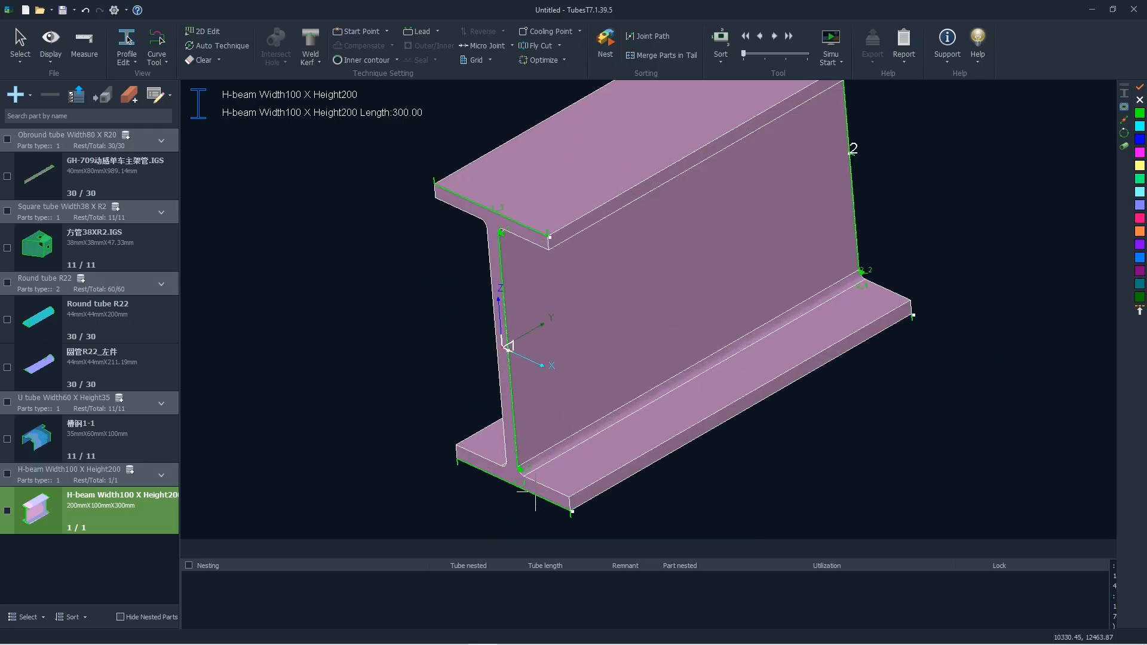
{"action": "middle_click_drag", "start_coordinate": [536, 492], "coordinate": [525, 361]}
Start the cutting simulation of the H-beam and continue to the 3D Vector settings for its contour
{"action": "left_click", "coordinate": [839, 62]}
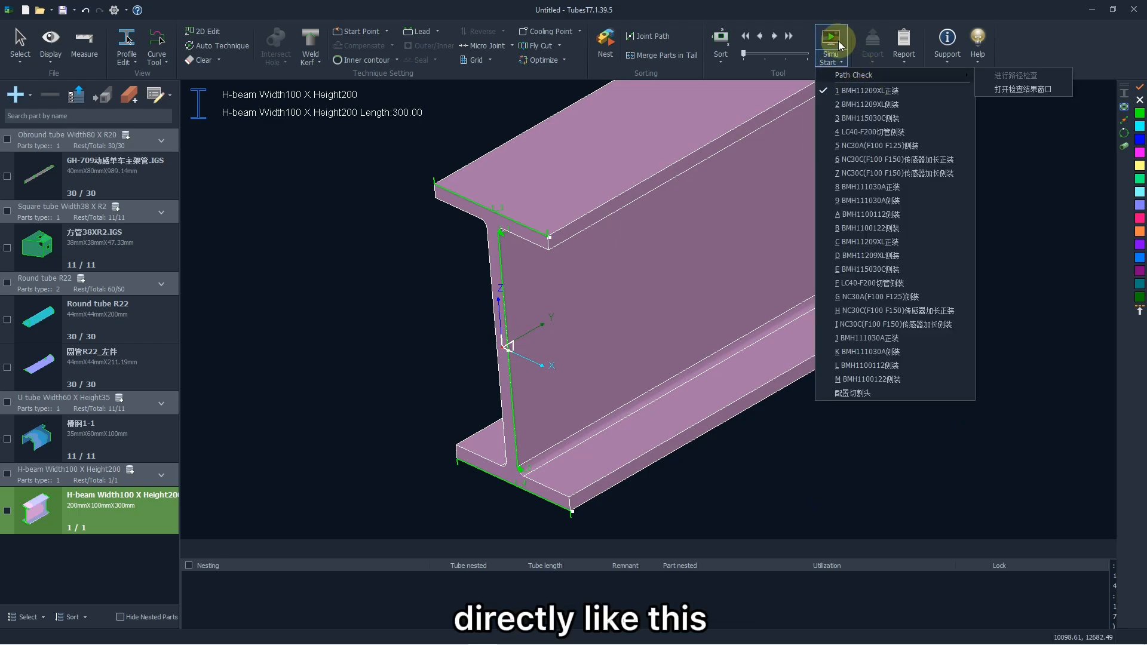
{"action": "left_click", "coordinate": [839, 42]}
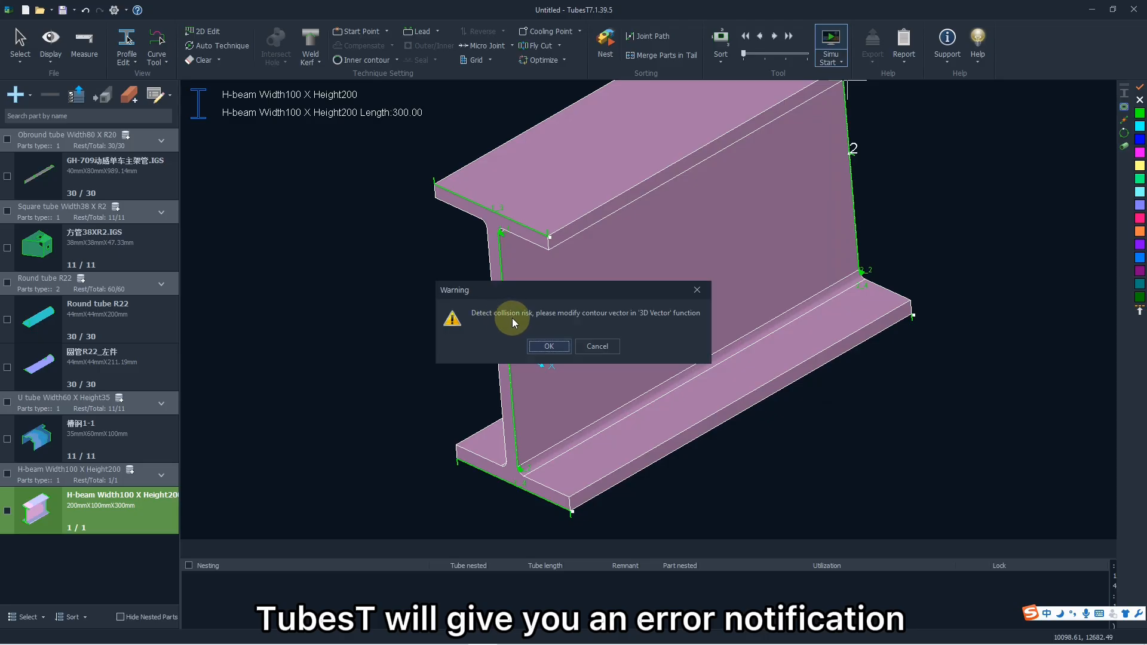
{"action": "left_click", "coordinate": [549, 347]}
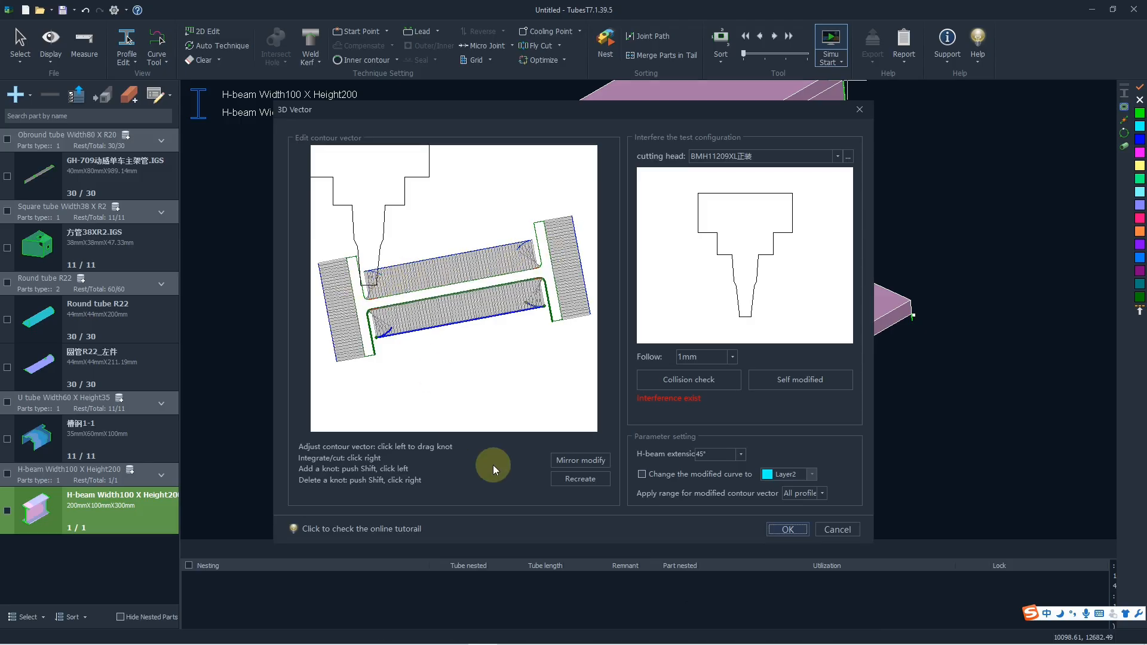
Run the collision check on the H-beam's contour vectors, apply the self-modified correction, and inspect the corrected vectors at the inner fillet
{"action": "left_click", "coordinate": [687, 383]}
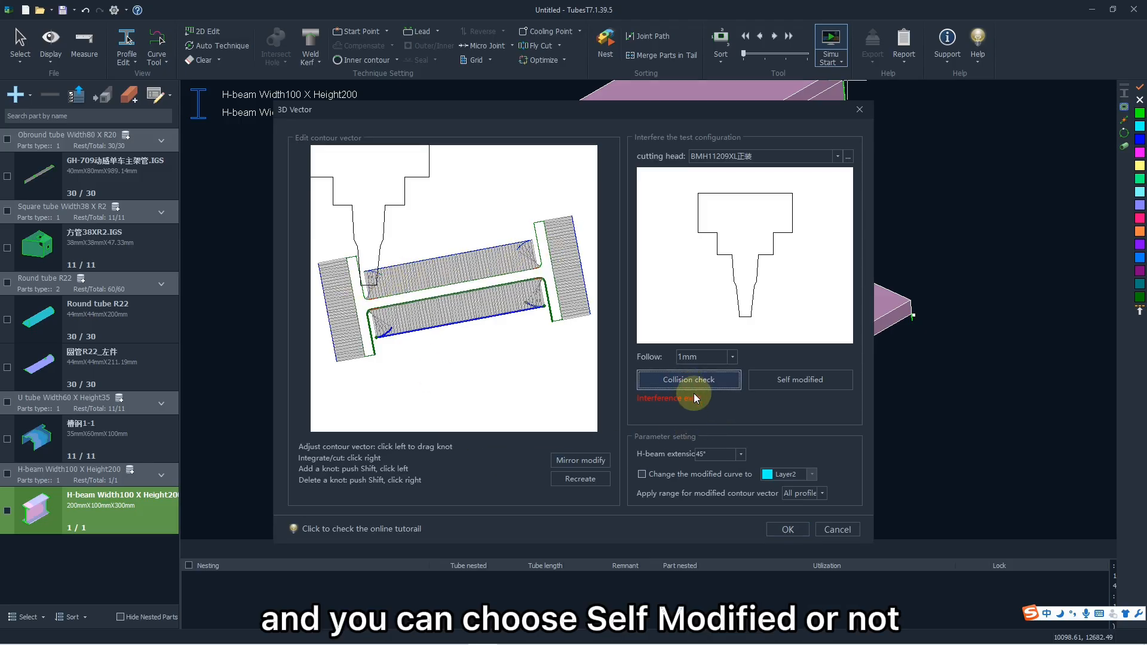
{"action": "left_click", "coordinate": [774, 382]}
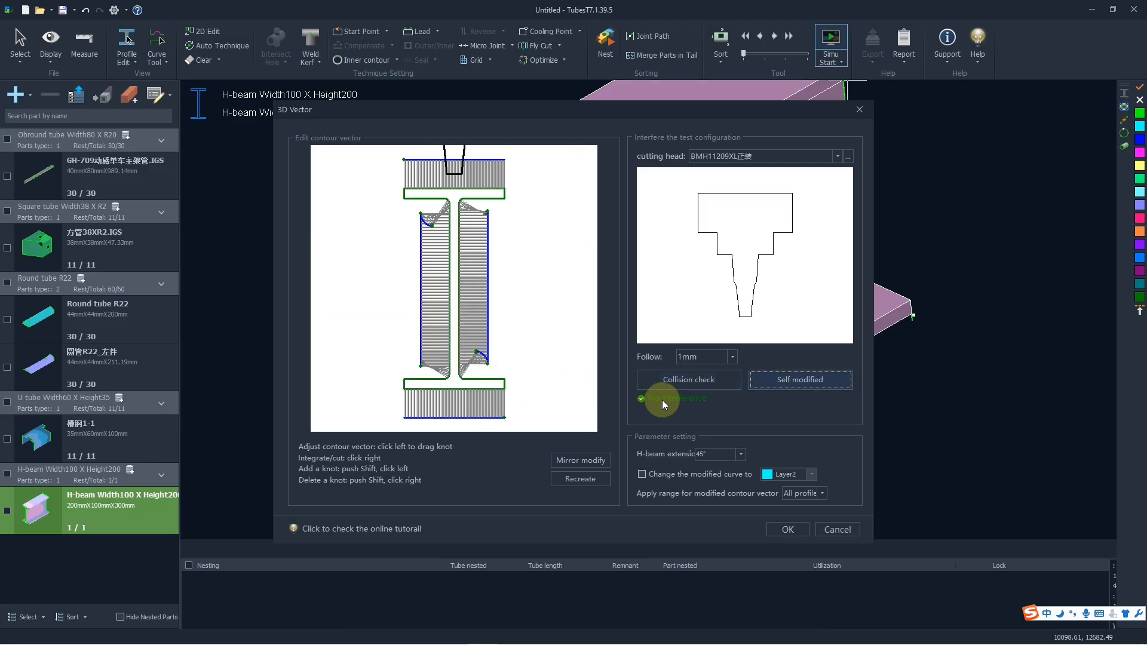
{"action": "left_click", "coordinate": [788, 529]}
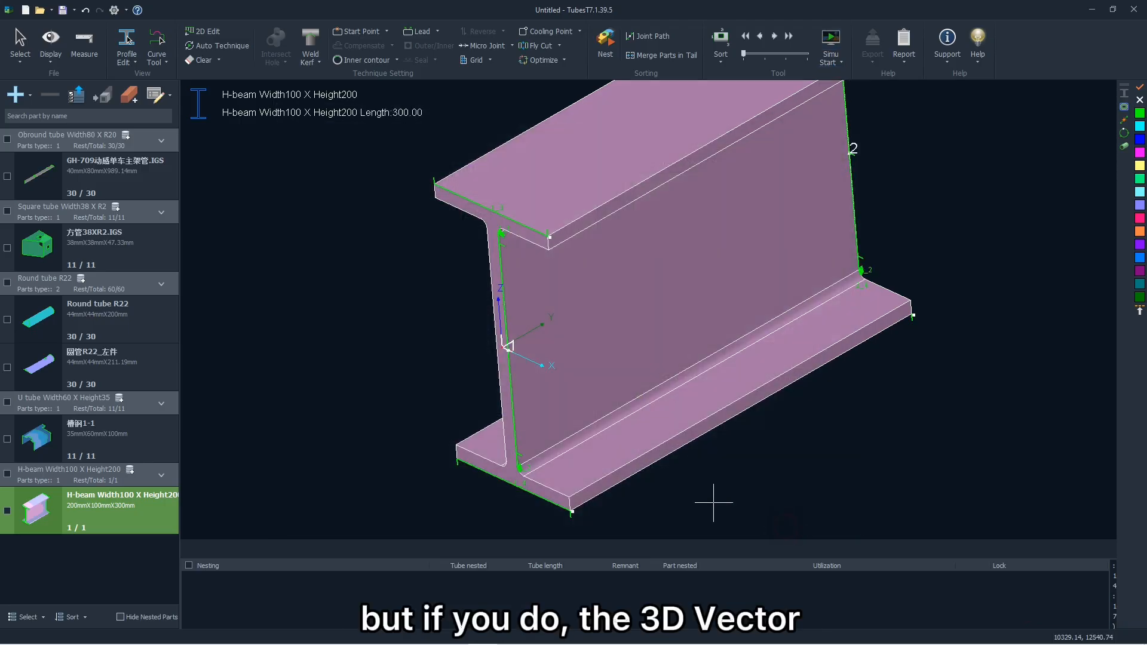
{"action": "scroll", "coordinate": [500, 234], "scroll_direction": "up", "scroll_amount": 5}
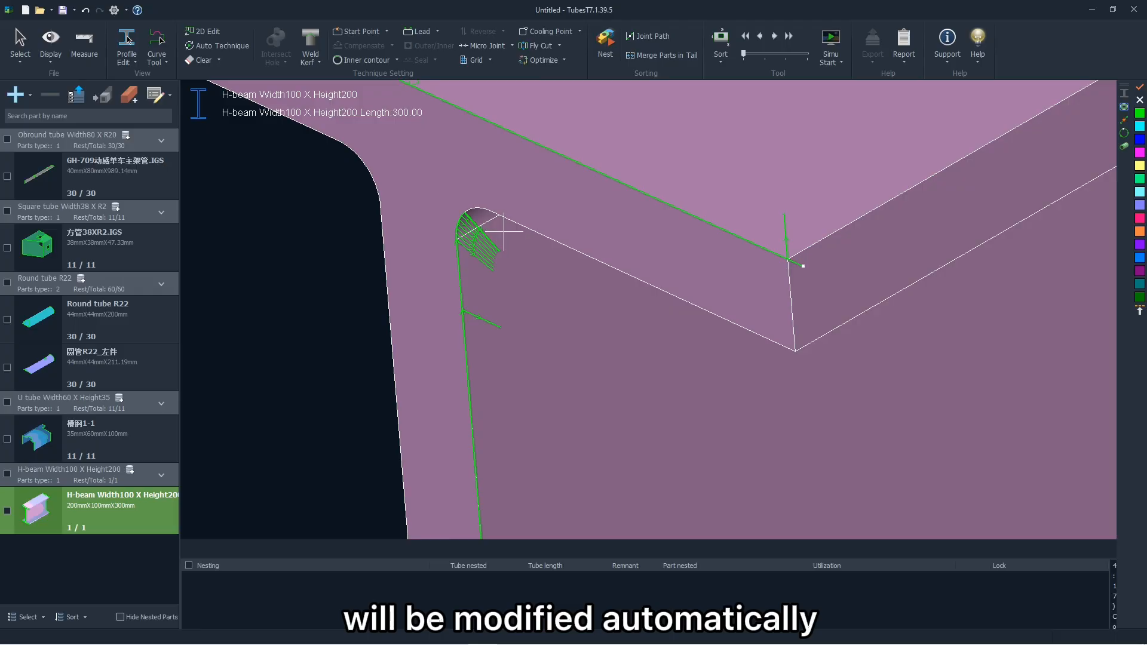
{"action": "scroll", "coordinate": [499, 251], "scroll_direction": "down", "scroll_amount": 4}
{"action": "scroll", "coordinate": [500, 251], "scroll_direction": "down", "scroll_amount": 5}
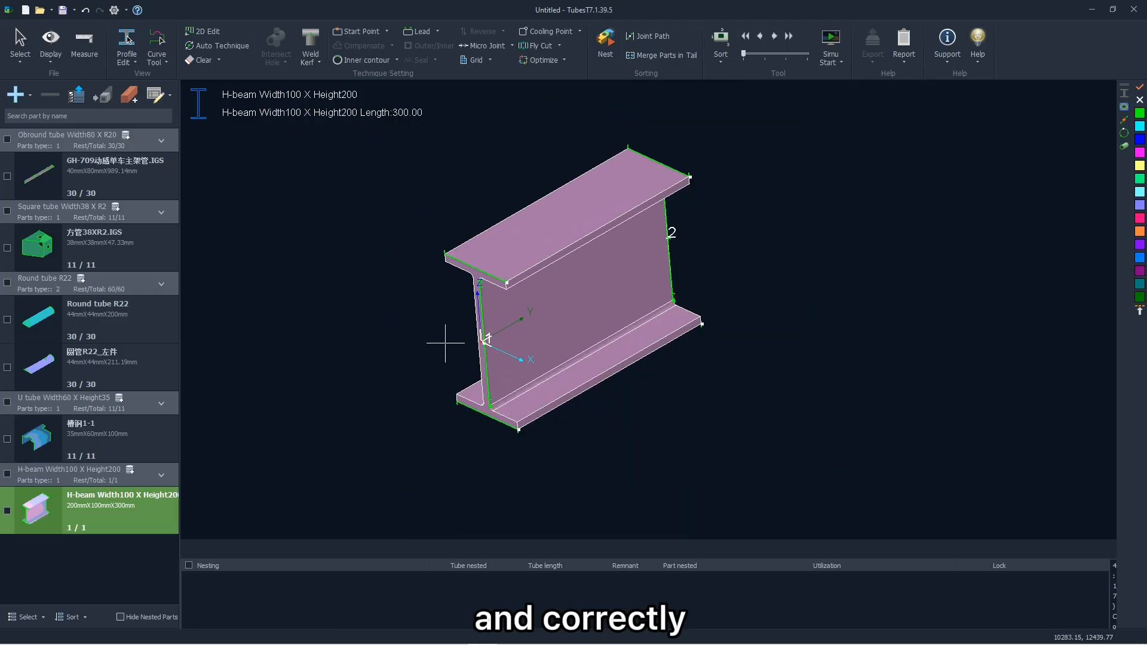
{"action": "scroll", "coordinate": [487, 341], "scroll_direction": "down", "scroll_amount": 3}
{"action": "scroll", "coordinate": [541, 325], "scroll_direction": "up", "scroll_amount": 5}
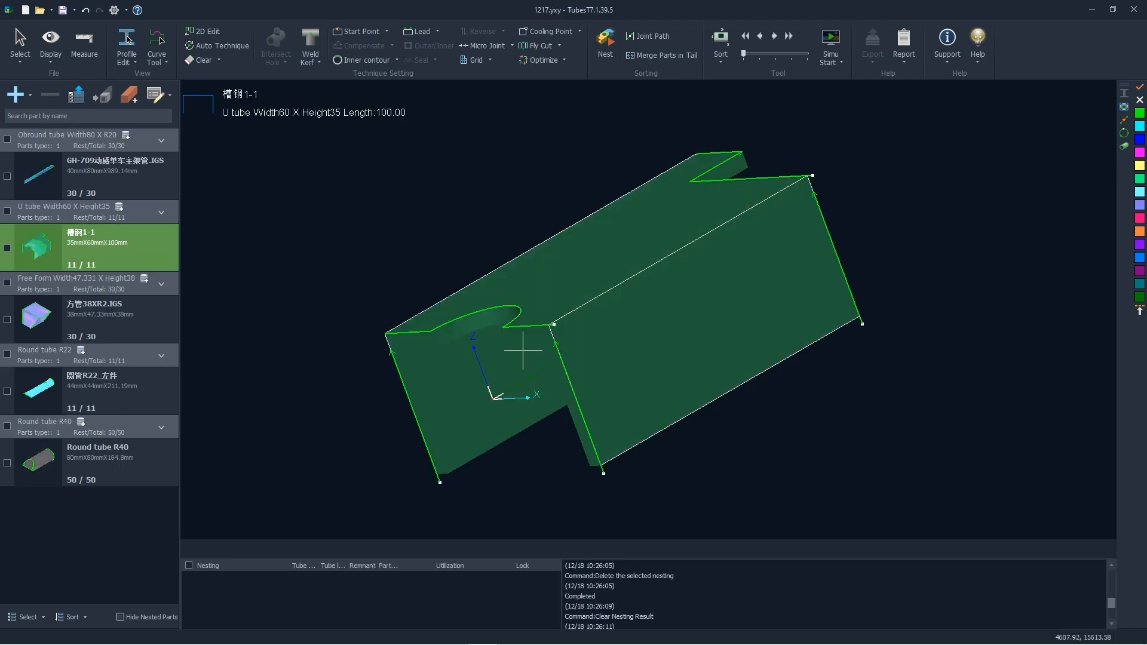
Start an automatic nest of all parts and set the Free Form Width47.331 X Height38 tube length to 6000 mm
{"action": "middle_click_drag", "start_coordinate": [480, 248], "coordinate": [742, 163]}
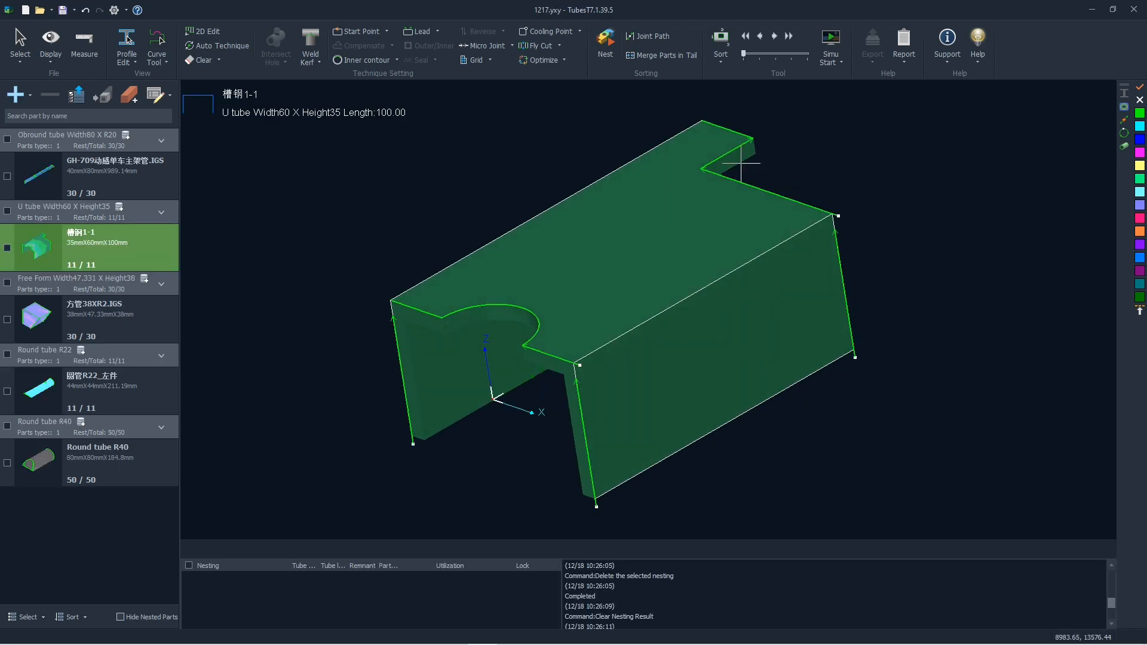
{"action": "left_click", "coordinate": [606, 43]}
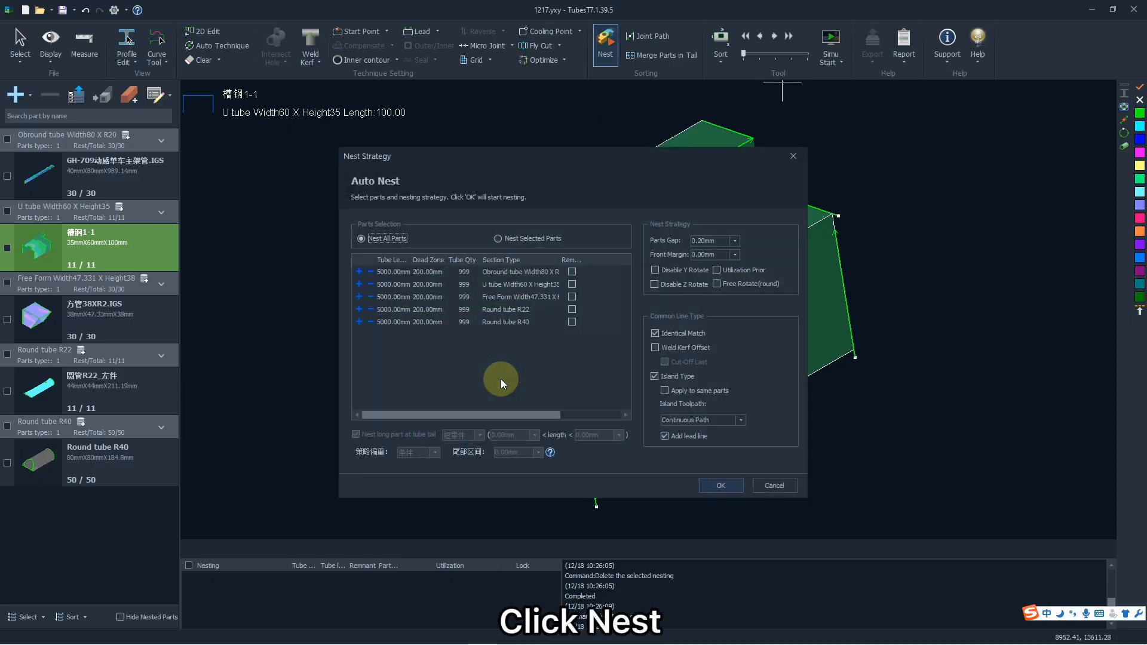
{"action": "left_click_drag", "start_coordinate": [552, 153], "coordinate": [555, 147]}
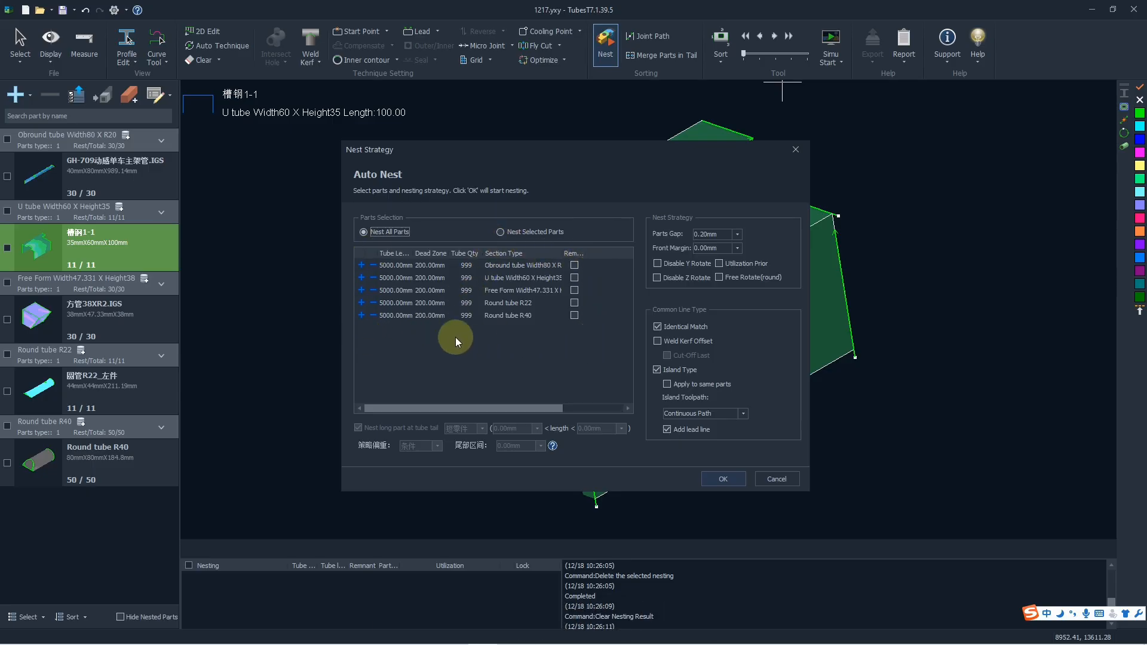
{"action": "left_click", "coordinate": [392, 269]}
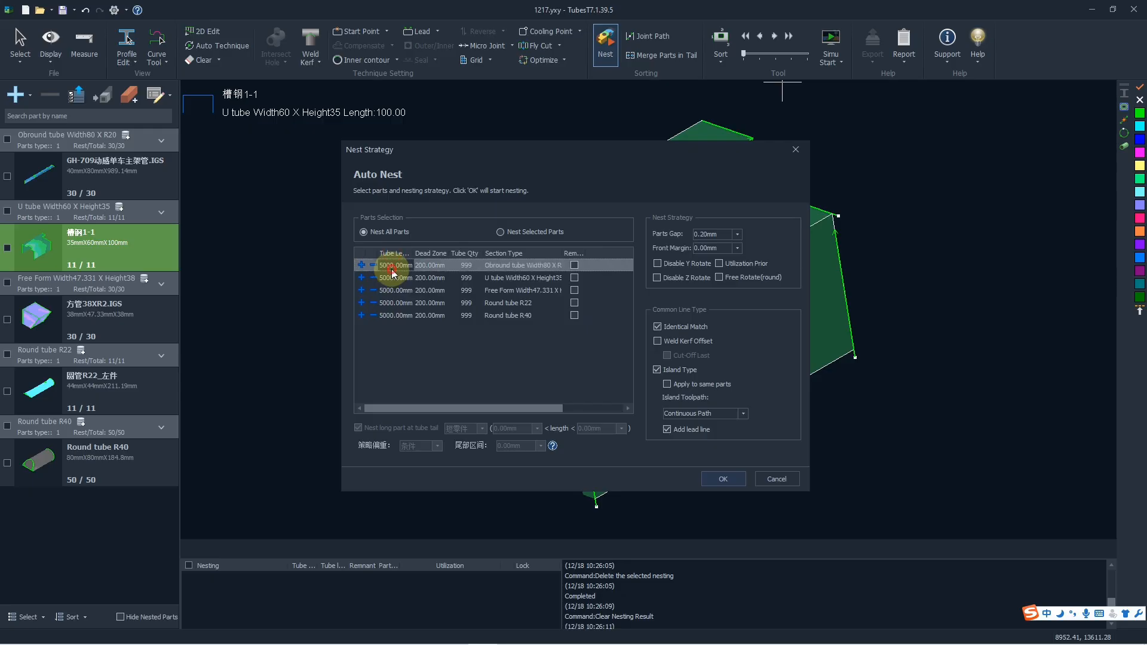
{"action": "left_click", "coordinate": [393, 280]}
{"action": "left_click", "coordinate": [397, 291]}
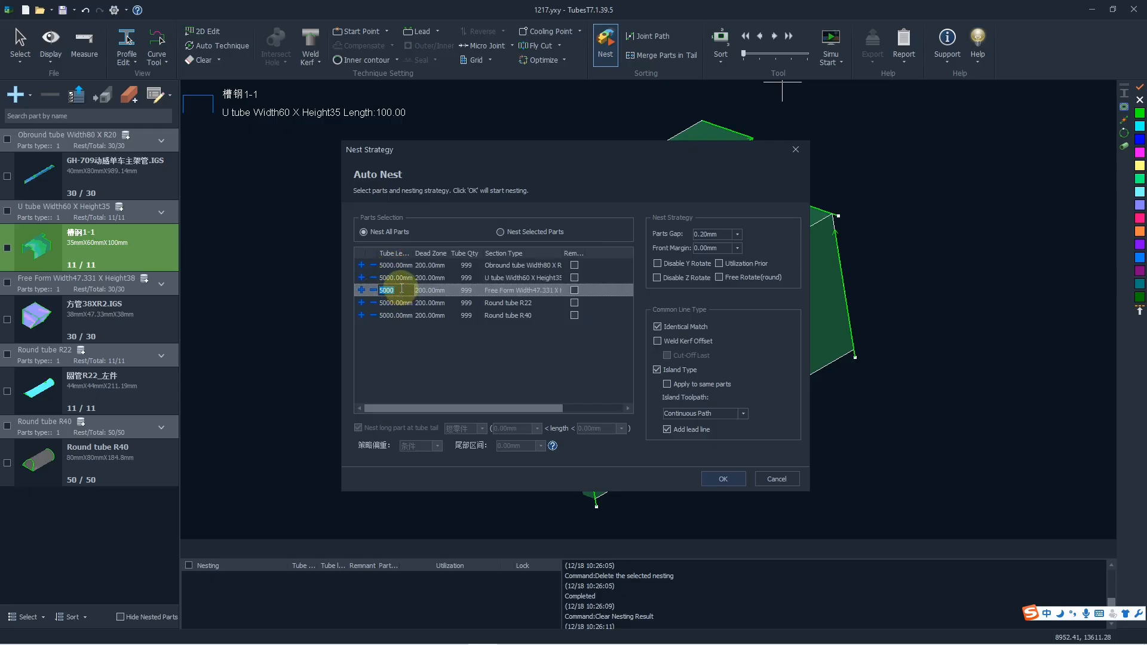
{"action": "type", "text": "6000"}
{"action": "key", "text": "Return"}
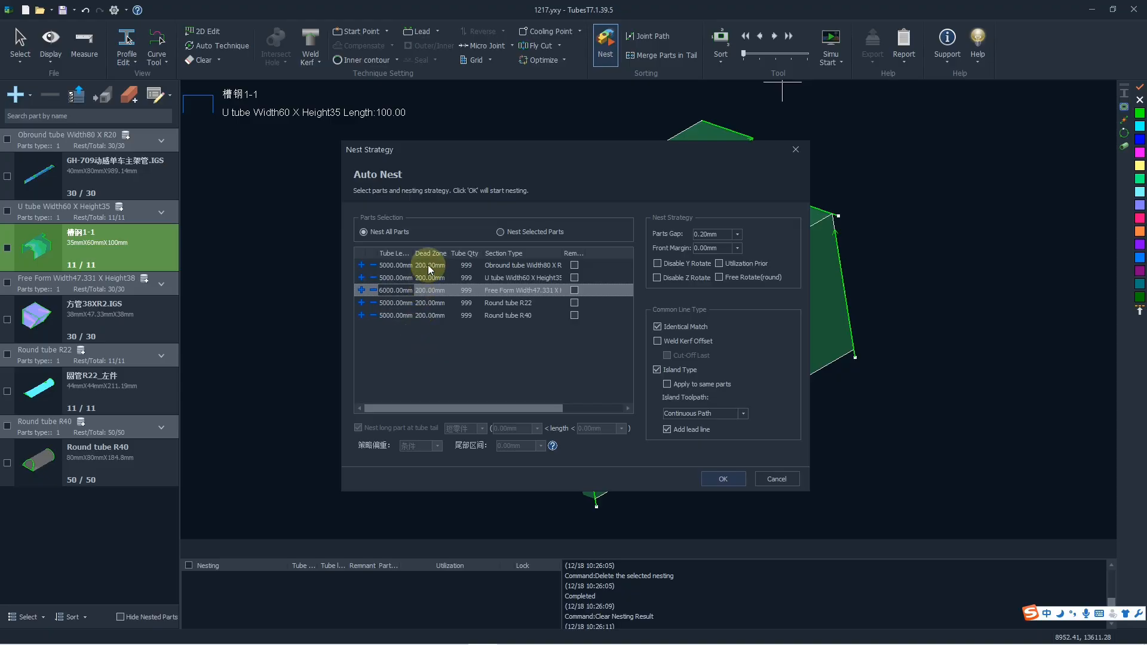
Review the dead zone and tube quantity entries of the obround tube and U tube in the nest strategy
{"action": "left_click", "coordinate": [430, 268]}
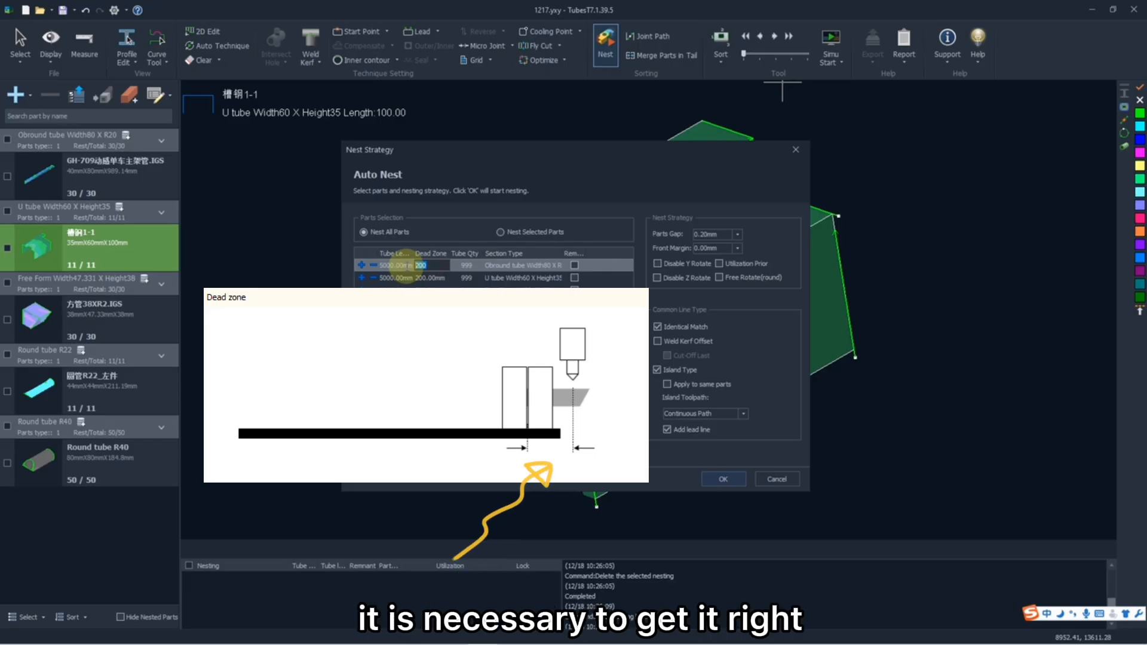
{"action": "left_click", "coordinate": [428, 278]}
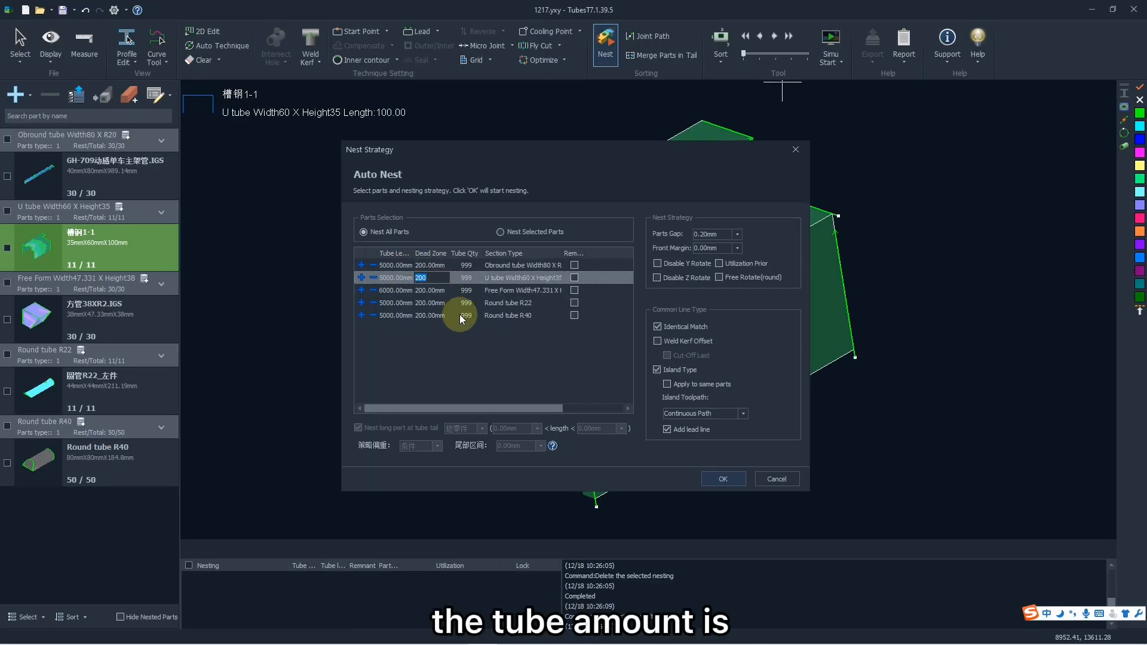
{"action": "left_click", "coordinate": [469, 264]}
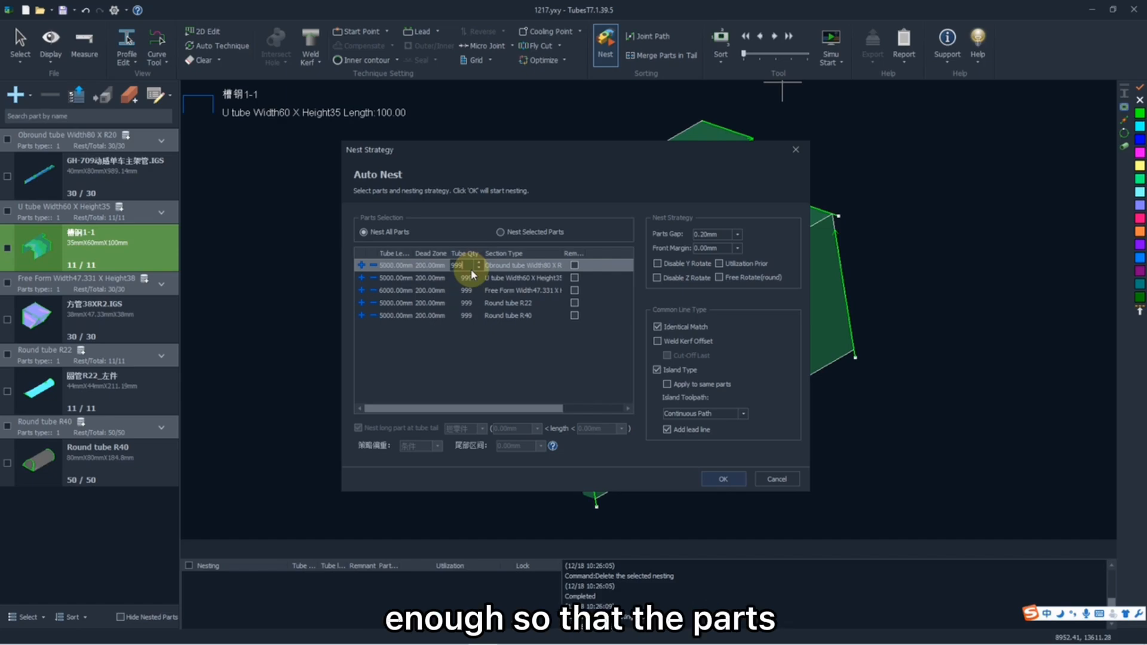
{"action": "left_click", "coordinate": [466, 278]}
{"action": "left_click", "coordinate": [466, 263]}
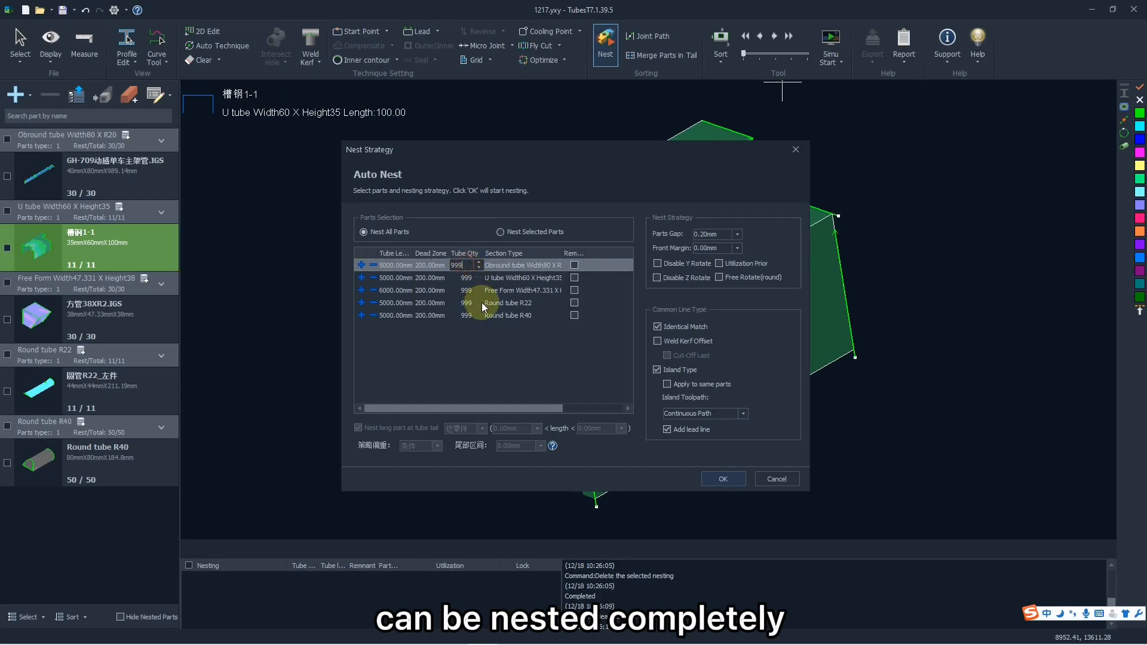
{"action": "left_click", "coordinate": [508, 264]}
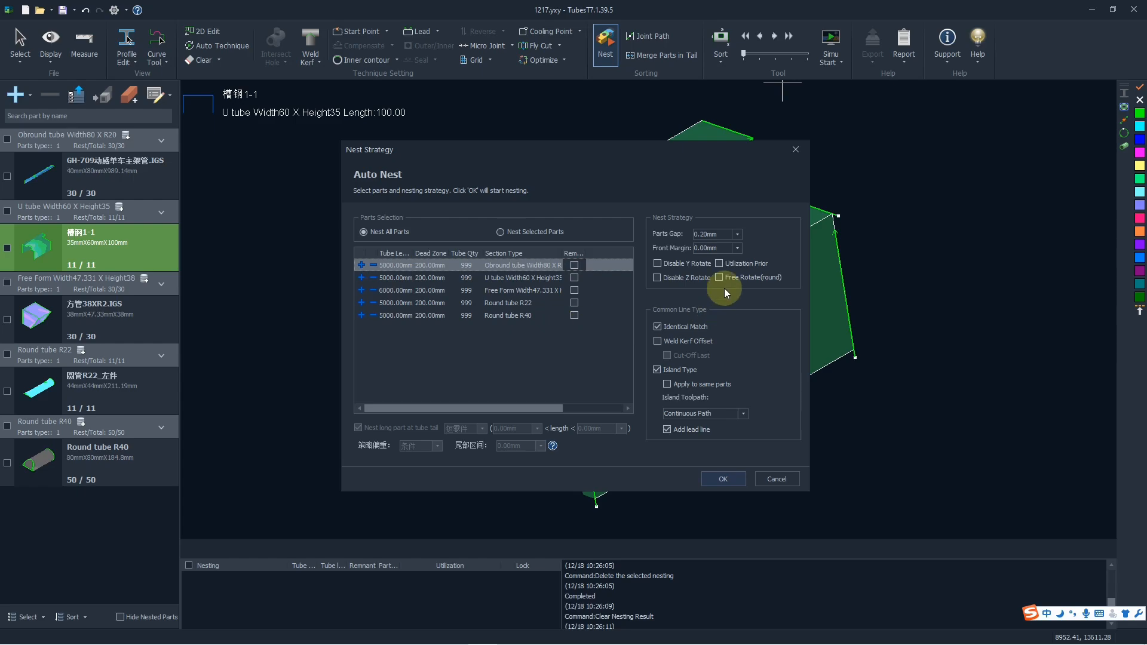
Set the nesting parts gap to 2 mm and run the automatic nest for all parts
{"action": "left_click", "coordinate": [733, 234]}
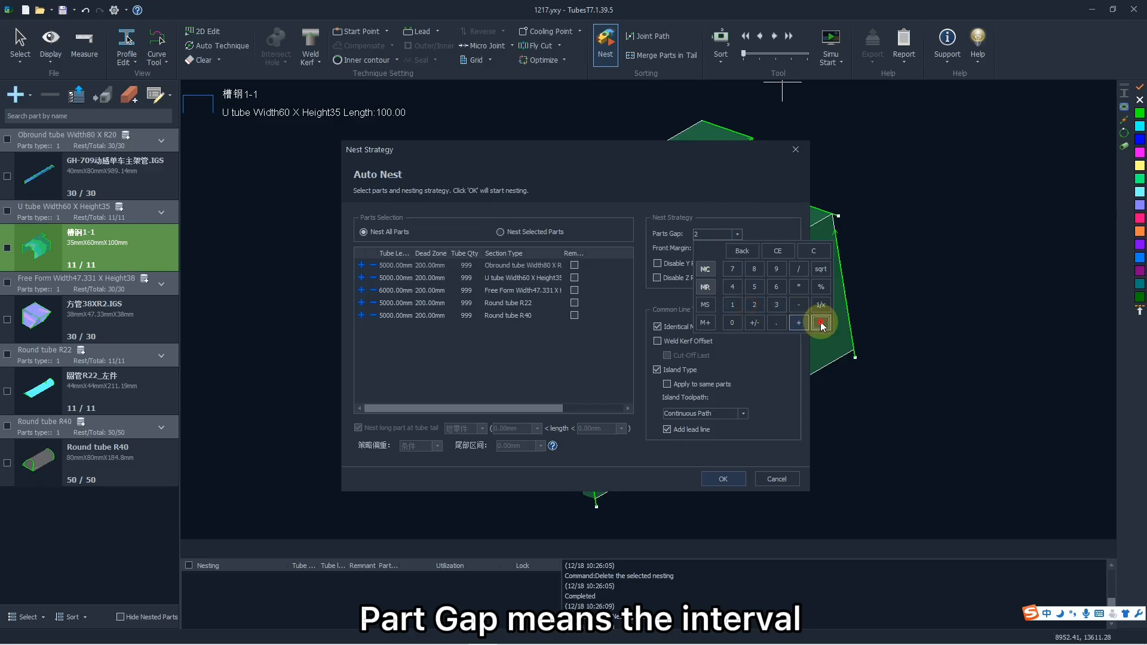
{"action": "left_click", "coordinate": [728, 194]}
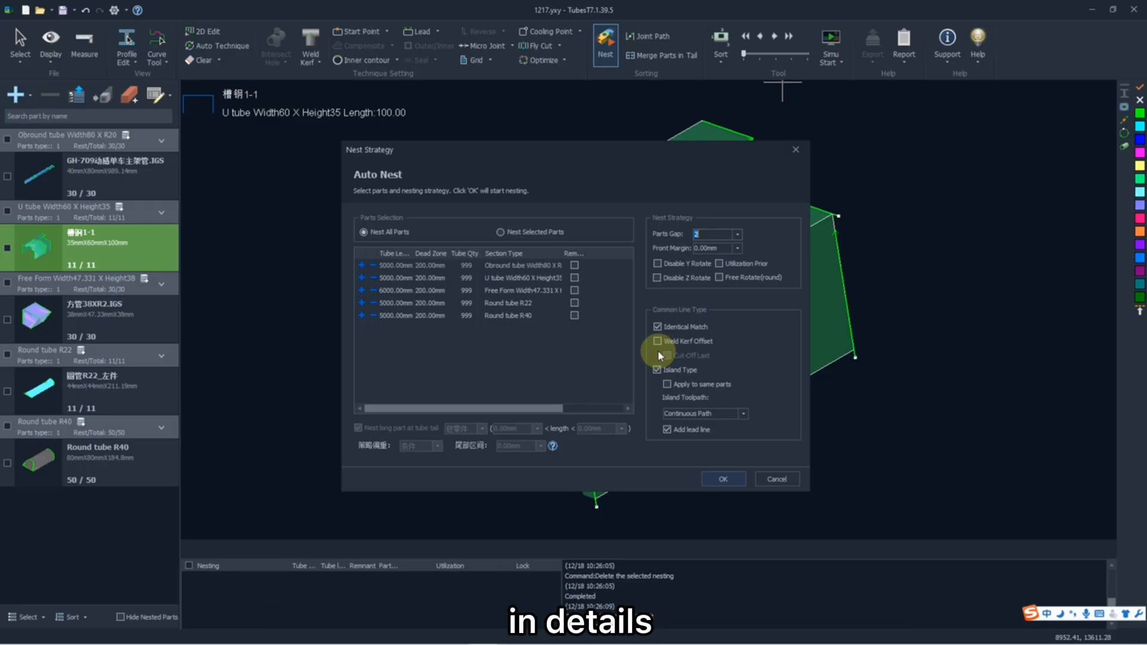
{"action": "left_click", "coordinate": [712, 477]}
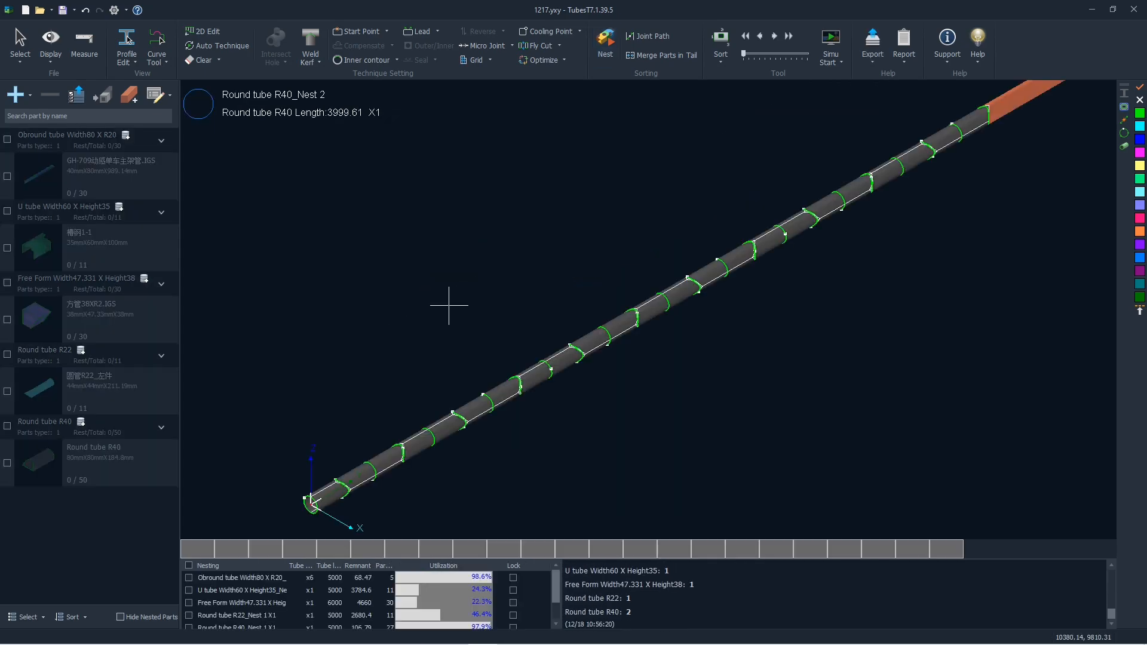
Examine the gaps and shared cuts between neighbouring parts on the second Round tube R40 nest
{"action": "scroll", "coordinate": [466, 289], "scroll_direction": "down", "scroll_amount": 3}
{"action": "scroll", "coordinate": [453, 327], "scroll_direction": "up", "scroll_amount": 3}
{"action": "scroll", "coordinate": [453, 336], "scroll_direction": "down", "scroll_amount": 2}
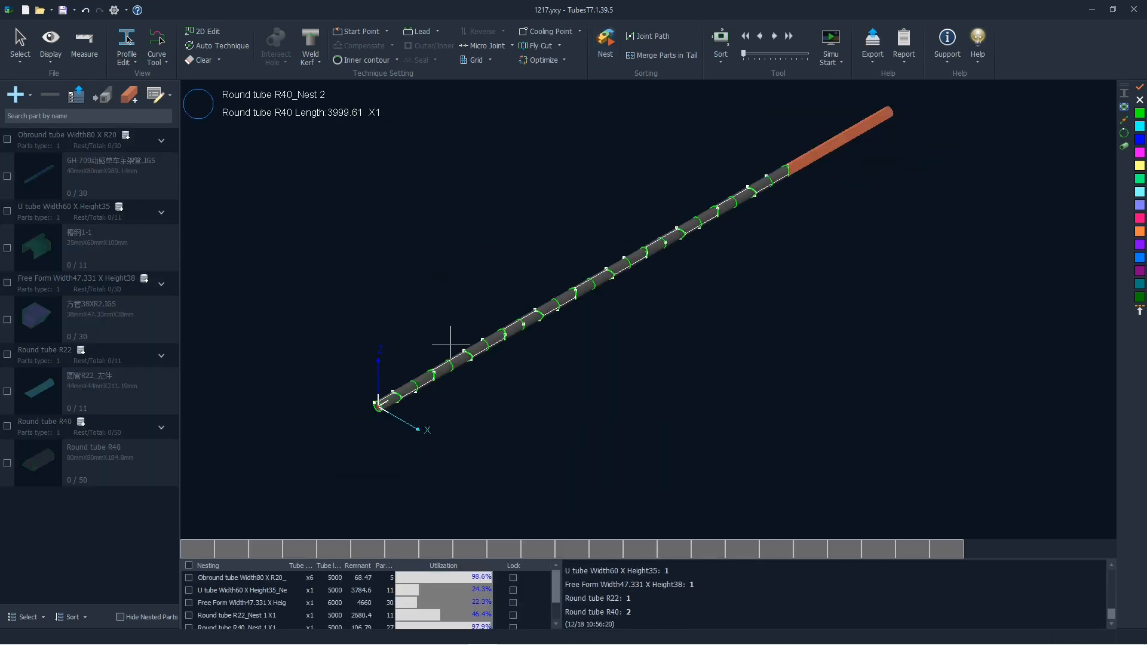
{"action": "scroll", "coordinate": [418, 386], "scroll_direction": "up", "scroll_amount": 5}
{"action": "scroll", "coordinate": [333, 410], "scroll_direction": "up", "scroll_amount": 4}
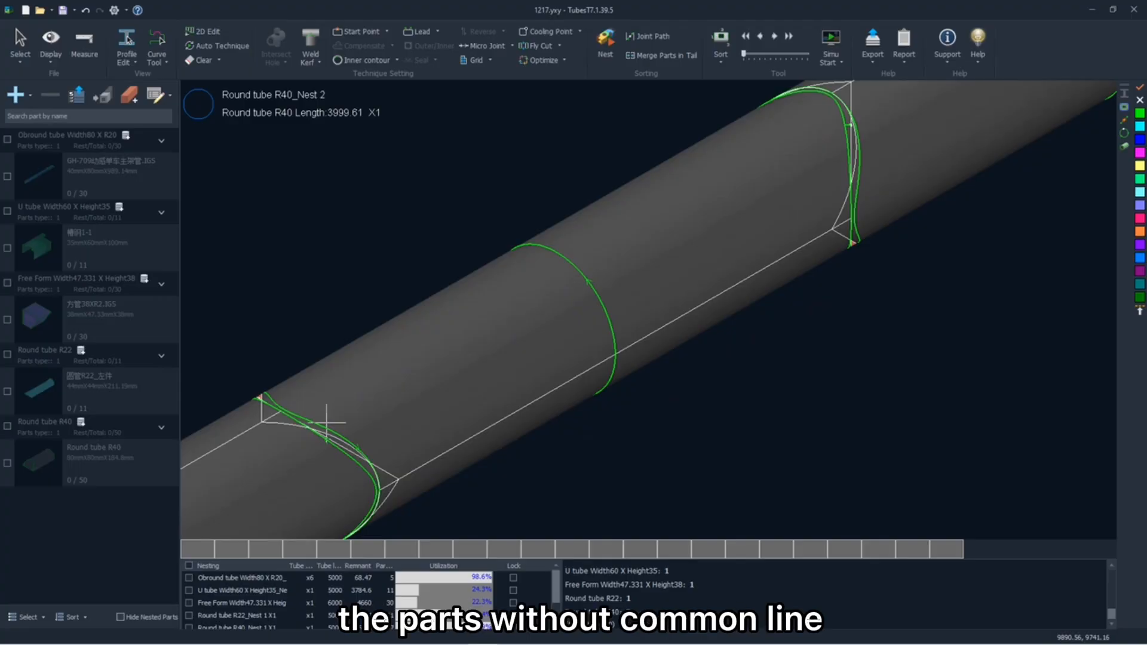
{"action": "scroll", "coordinate": [326, 422], "scroll_direction": "down", "scroll_amount": 2}
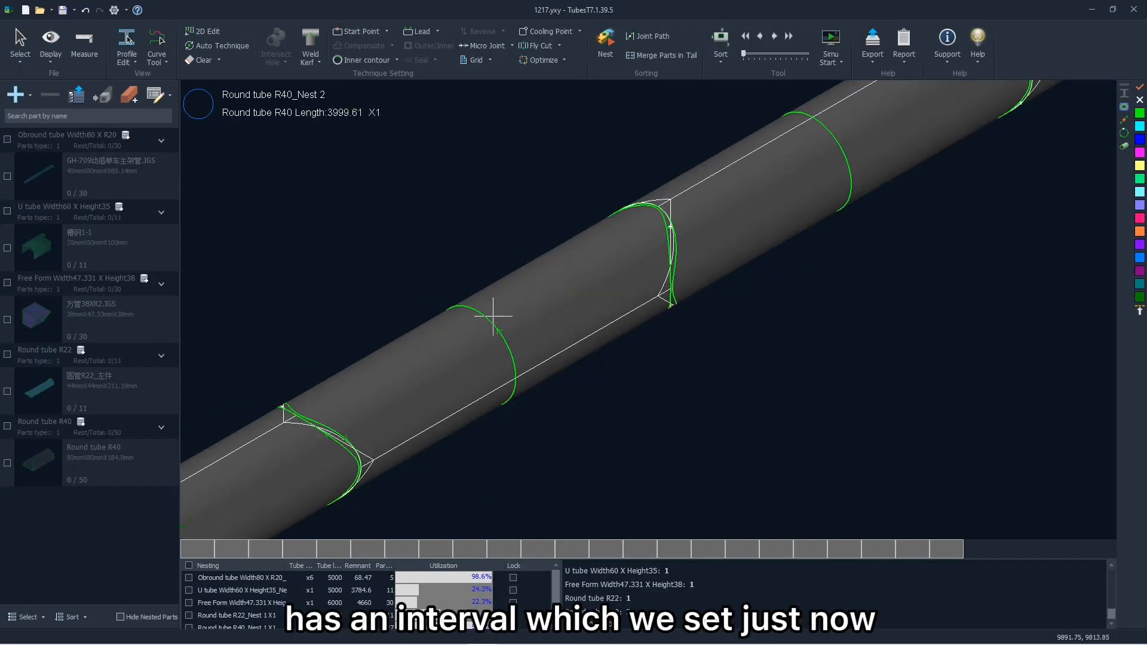
{"action": "scroll", "coordinate": [496, 316], "scroll_direction": "up", "scroll_amount": 1}
{"action": "scroll", "coordinate": [502, 318], "scroll_direction": "down", "scroll_amount": 3}
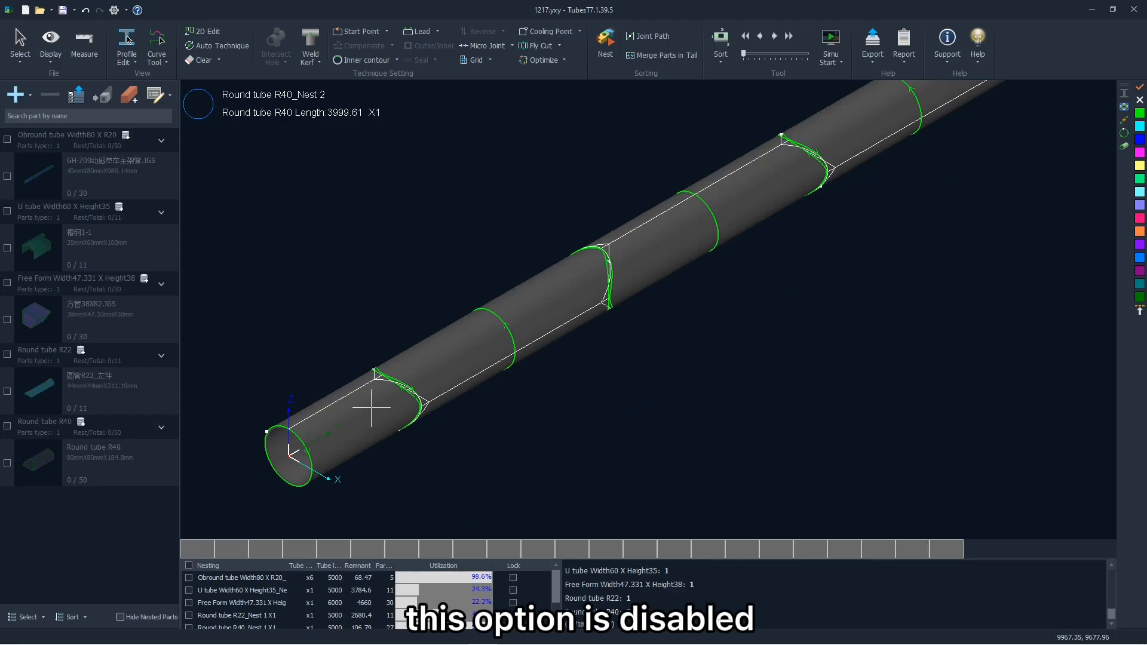
Review the nesting results of the obround, U, Free Form and Round tube R22 sections one after another
{"action": "left_click", "coordinate": [312, 578]}
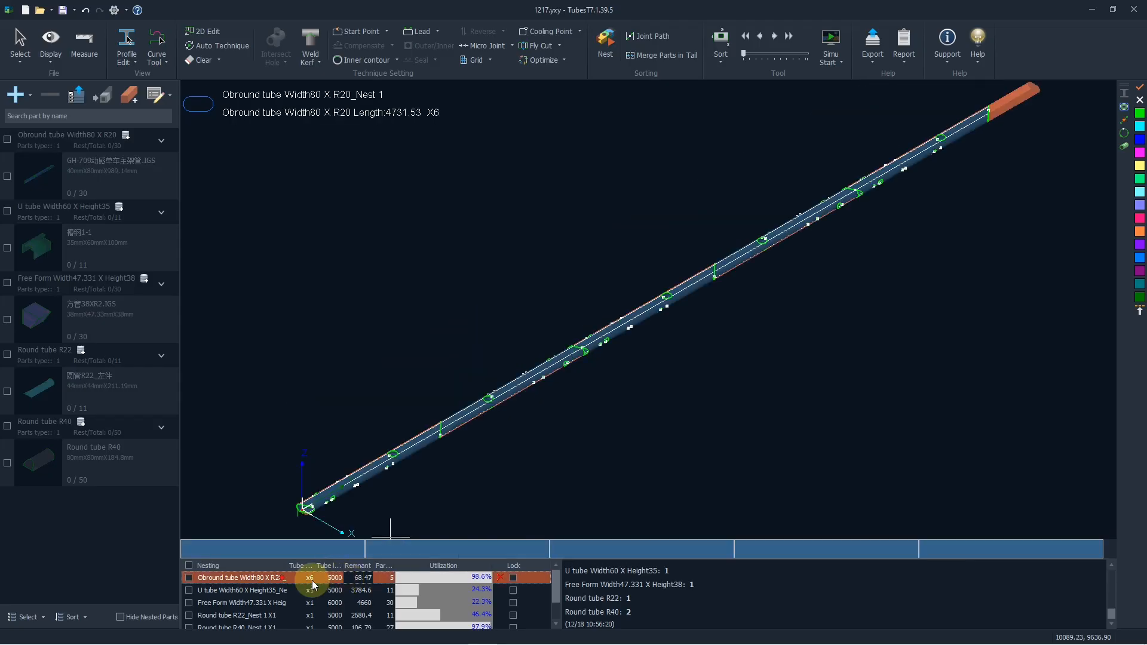
{"action": "left_click", "coordinate": [310, 590]}
{"action": "left_click", "coordinate": [308, 603]}
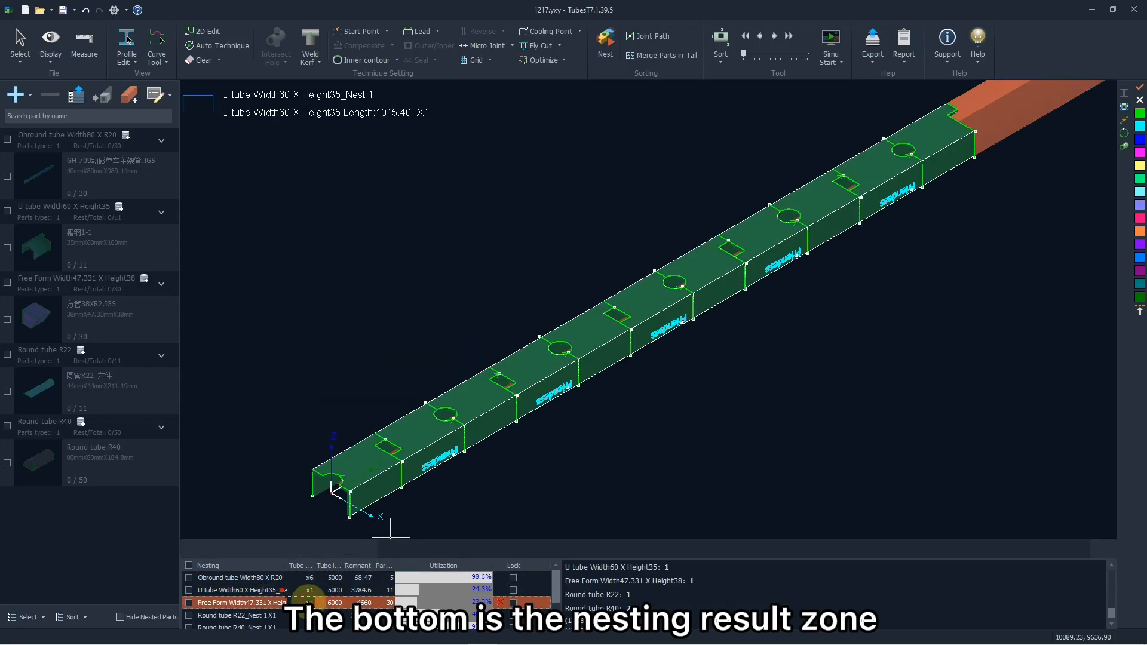
{"action": "left_click", "coordinate": [306, 590]}
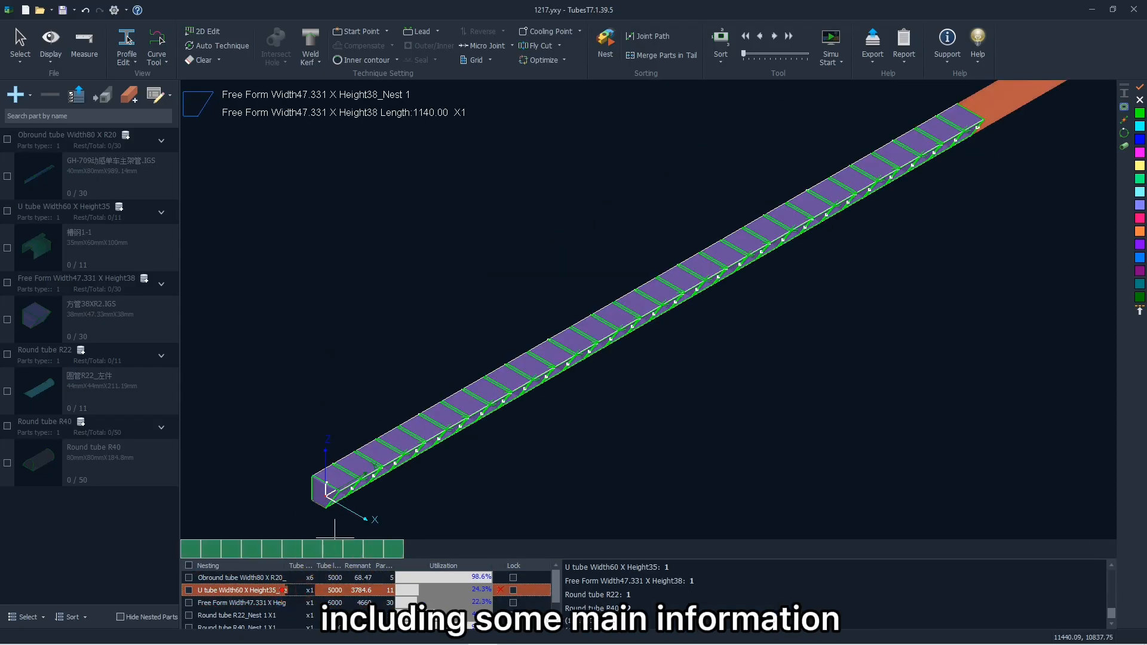
{"action": "scroll", "coordinate": [395, 377], "scroll_direction": "down", "scroll_amount": 3}
{"action": "scroll", "coordinate": [402, 403], "scroll_direction": "up", "scroll_amount": 6}
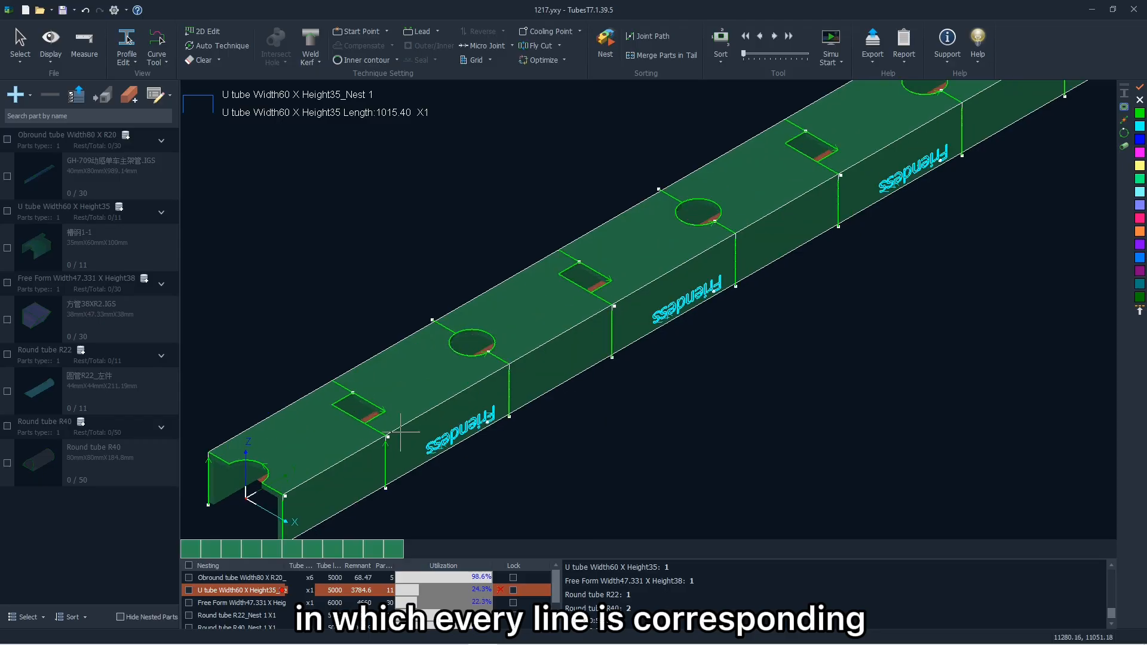
{"action": "scroll", "coordinate": [400, 431], "scroll_direction": "down", "scroll_amount": 2}
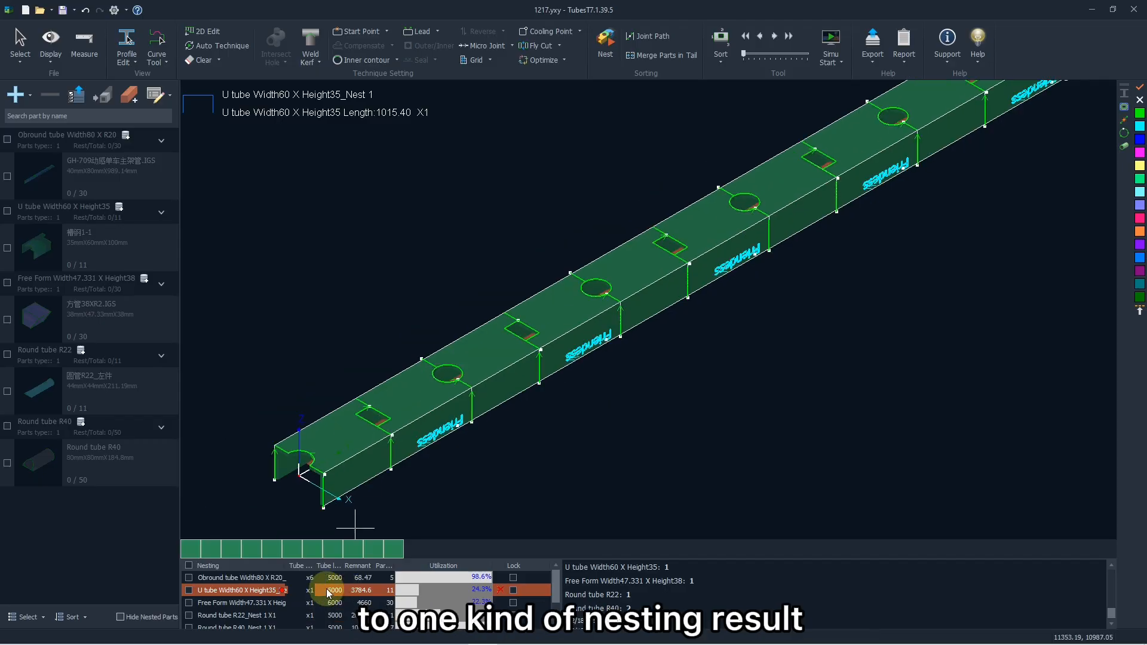
{"action": "left_click", "coordinate": [292, 615]}
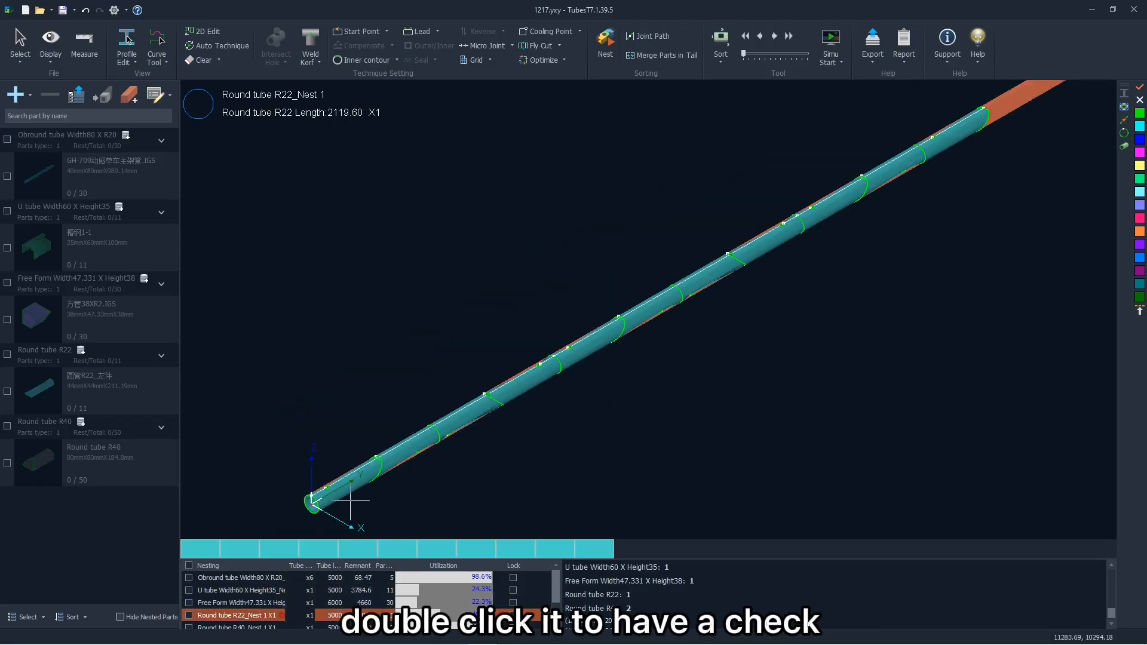
{"action": "scroll", "coordinate": [369, 436], "scroll_direction": "up", "scroll_amount": 3}
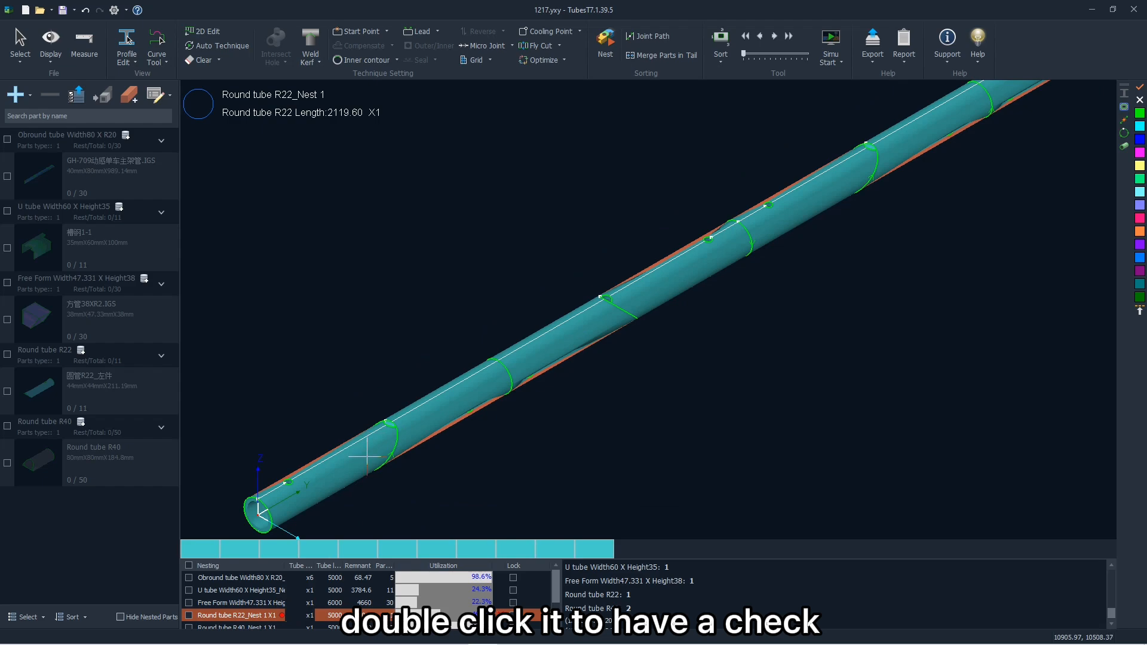
Open the obround tube nest's name for editing without changing it, and view the Free Form tube nest
{"action": "left_click", "coordinate": [253, 578]}
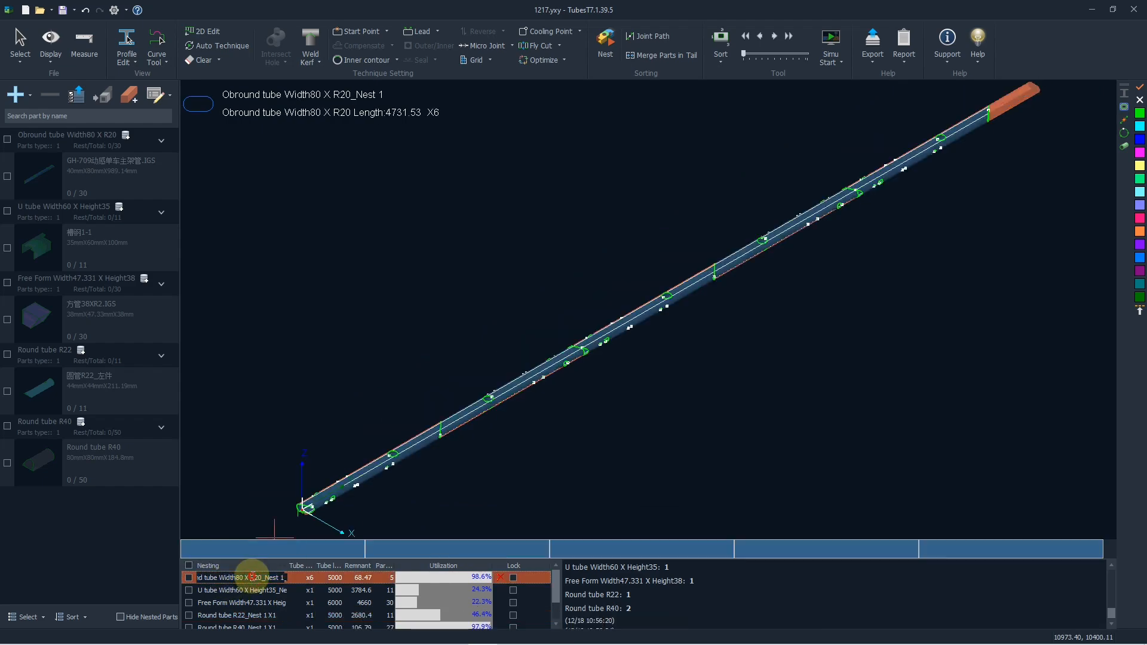
{"action": "left_click_drag", "start_coordinate": [267, 579], "coordinate": [195, 581]}
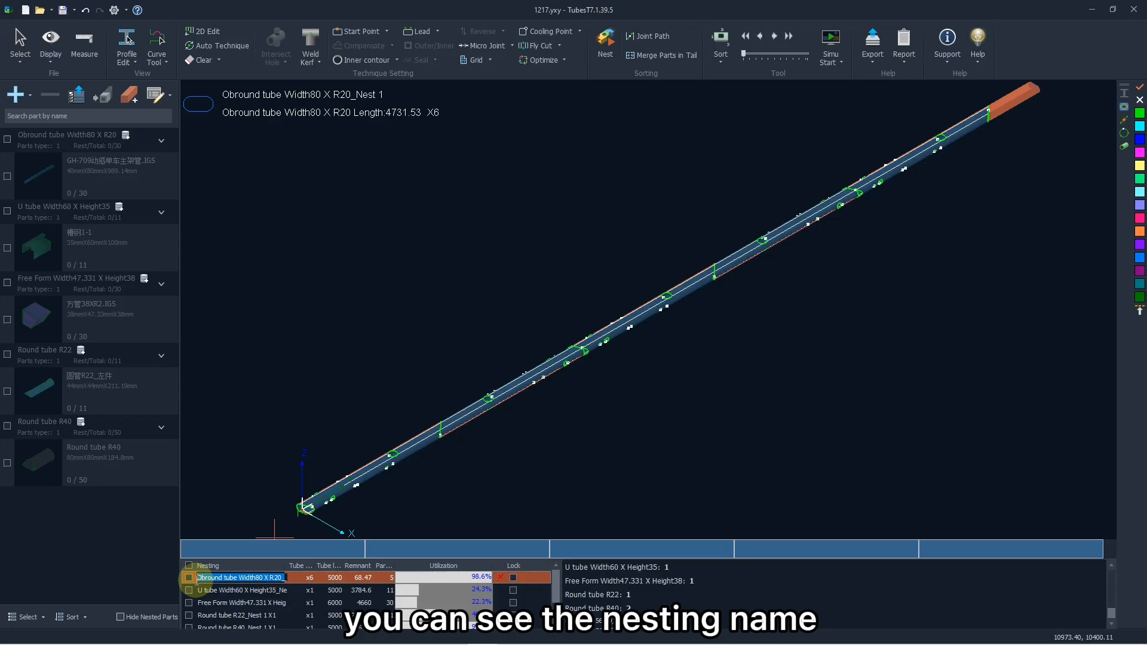
{"action": "left_click", "coordinate": [238, 578]}
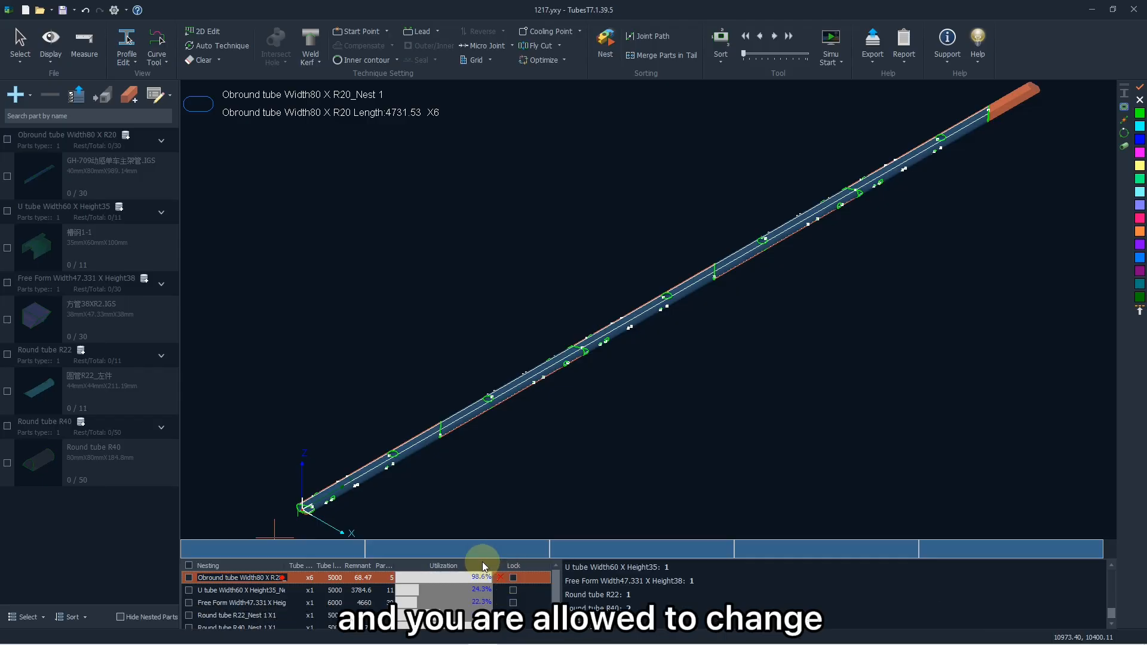
{"action": "left_click", "coordinate": [325, 590]}
{"action": "left_click", "coordinate": [317, 604]}
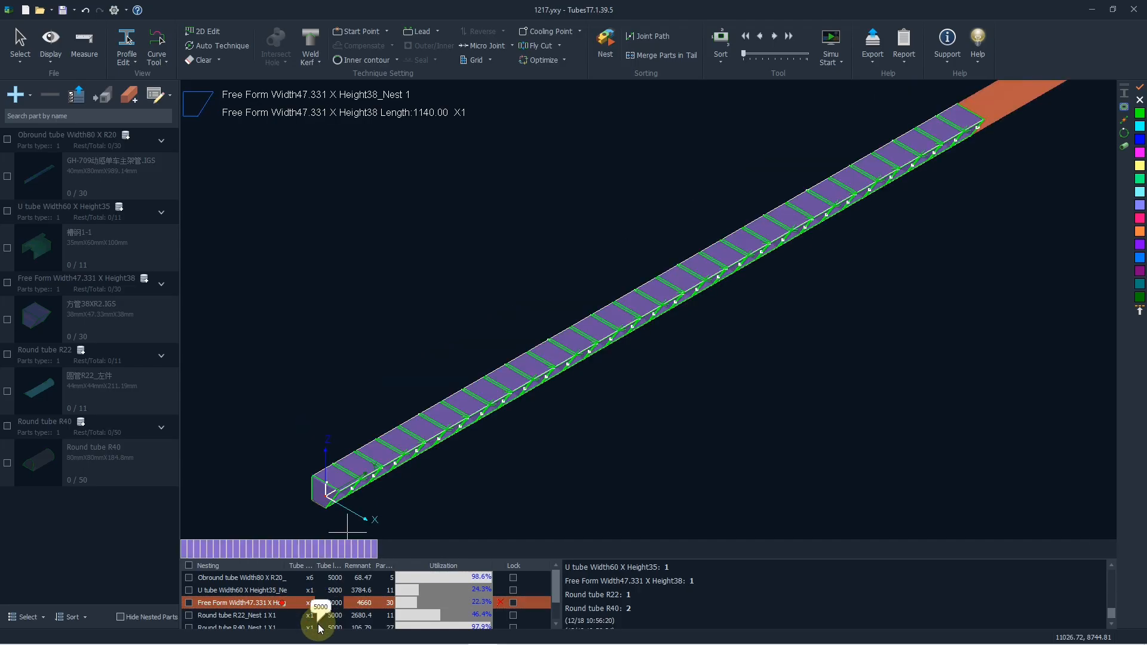
Open the first Round tube R40 nest and move its first part one position further along the tube
{"action": "left_click", "coordinate": [321, 628]}
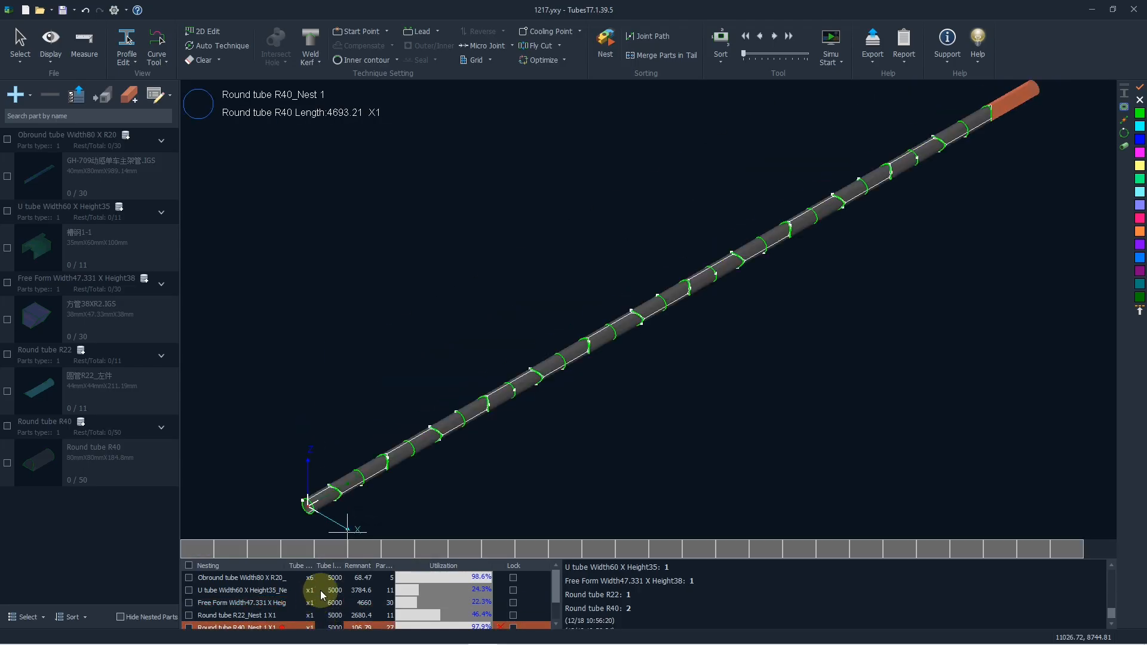
{"action": "scroll", "coordinate": [412, 478], "scroll_direction": "up", "scroll_amount": 2}
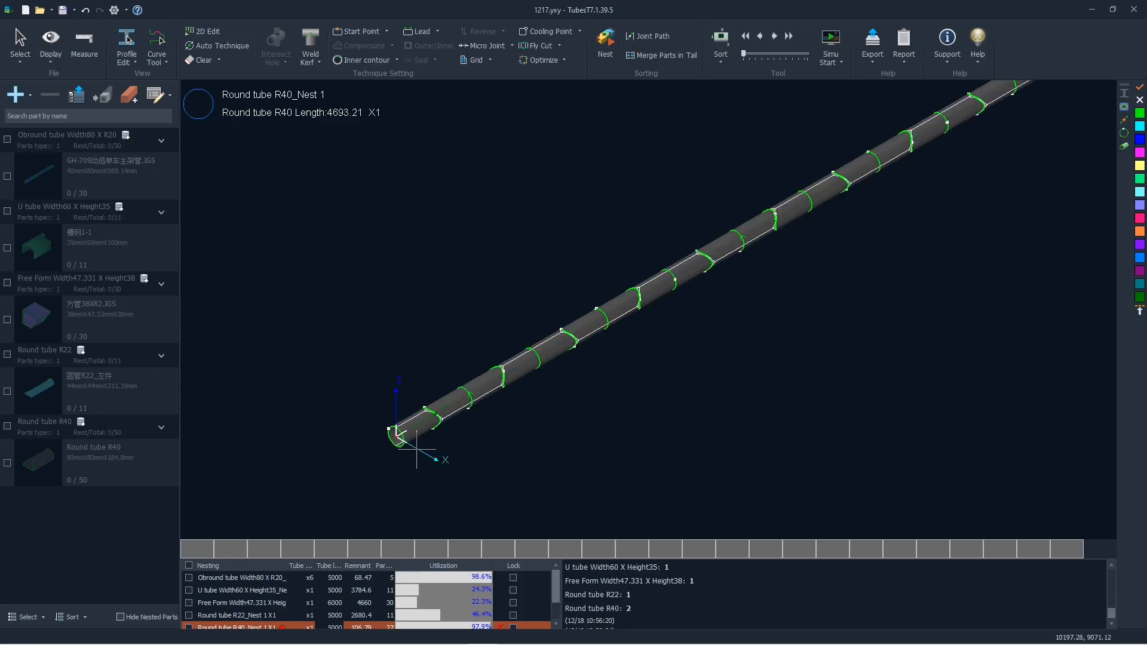
{"action": "scroll", "coordinate": [417, 449], "scroll_direction": "up", "scroll_amount": 2}
{"action": "left_click", "coordinate": [422, 418]}
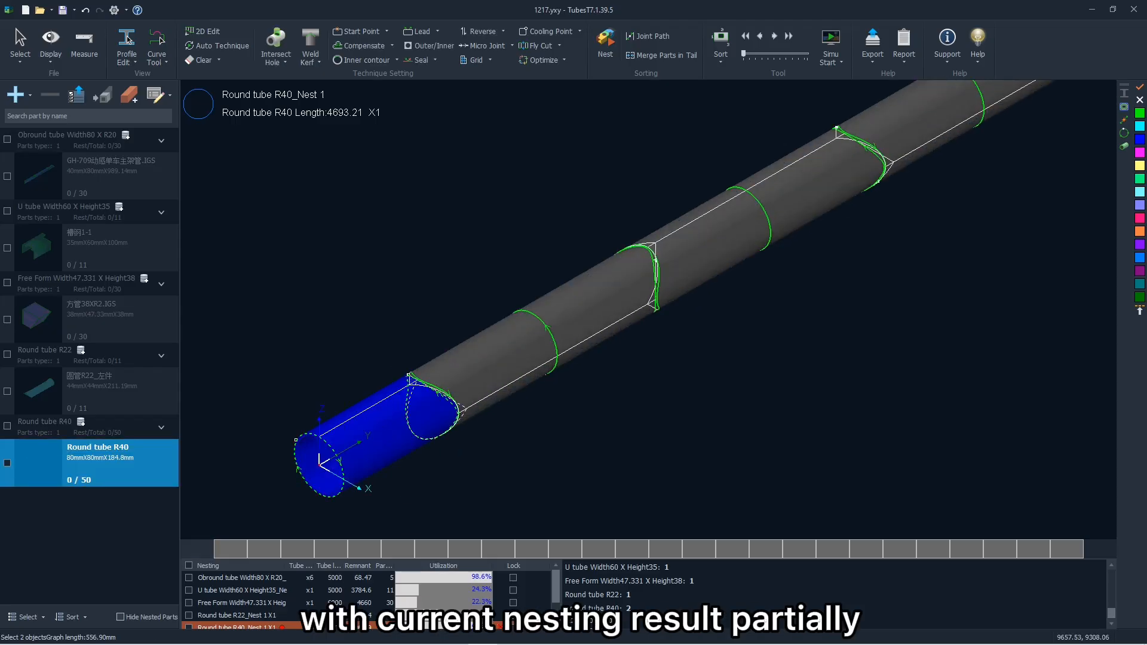
{"action": "double_click", "coordinate": [346, 409]}
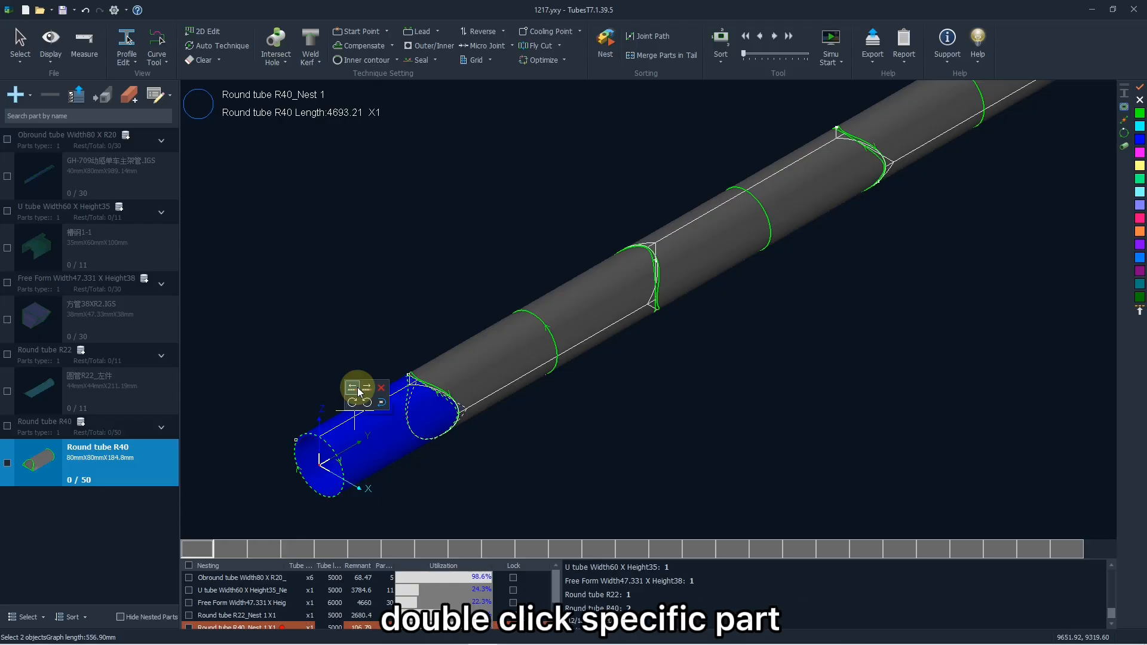
{"action": "left_click", "coordinate": [358, 390]}
{"action": "left_click", "coordinate": [367, 388]}
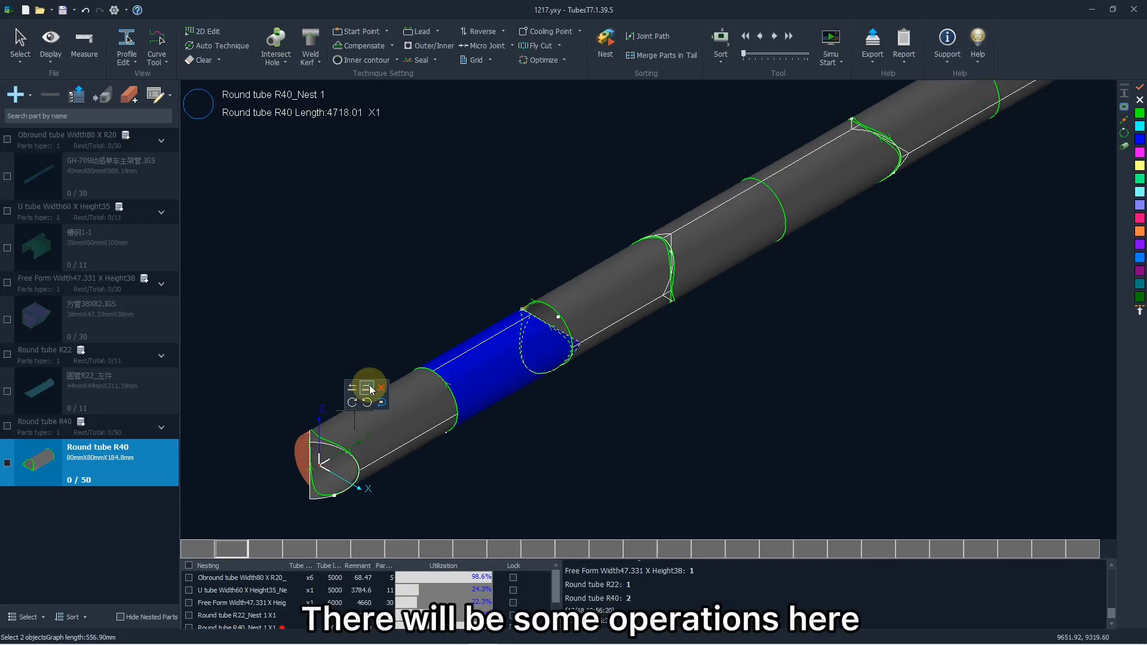
Rotate the selected part about the tube axis in both directions, and shift it to the third position of the nest
{"action": "left_click", "coordinate": [352, 403]}
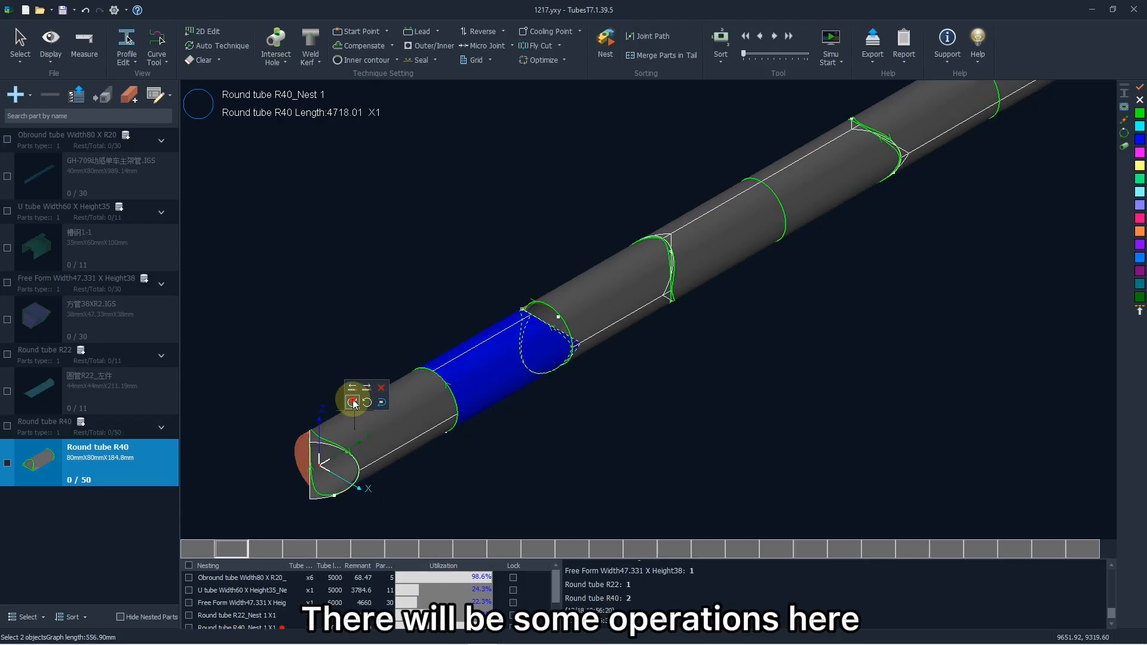
{"action": "left_click", "coordinate": [354, 403]}
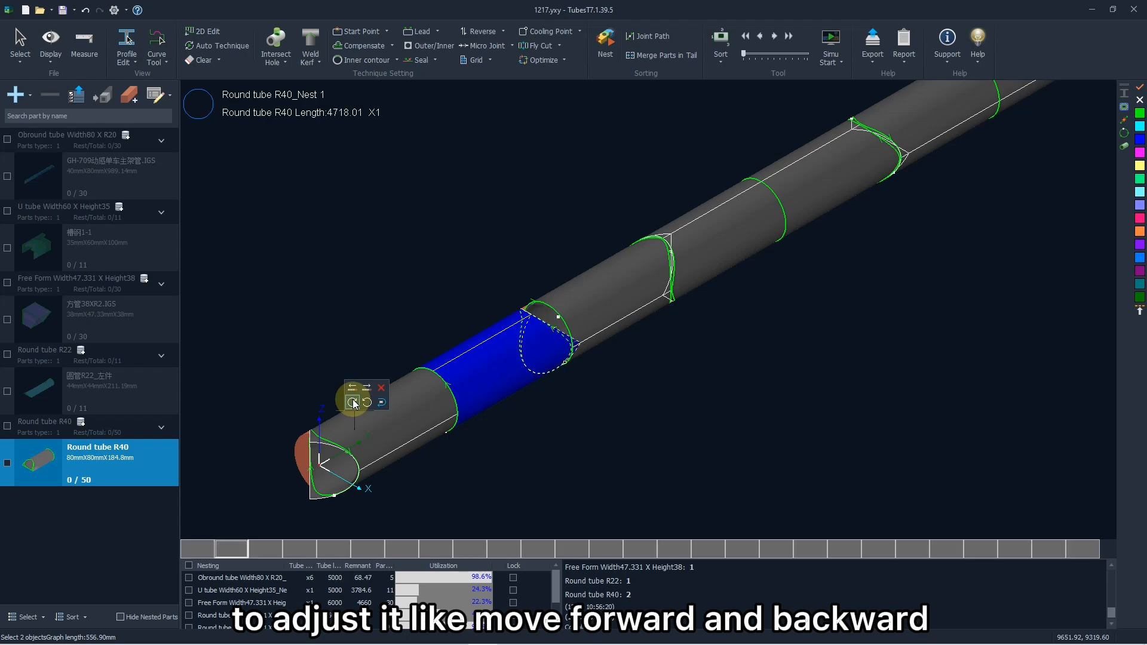
{"action": "left_click", "coordinate": [354, 404]}
{"action": "left_click", "coordinate": [354, 404]}
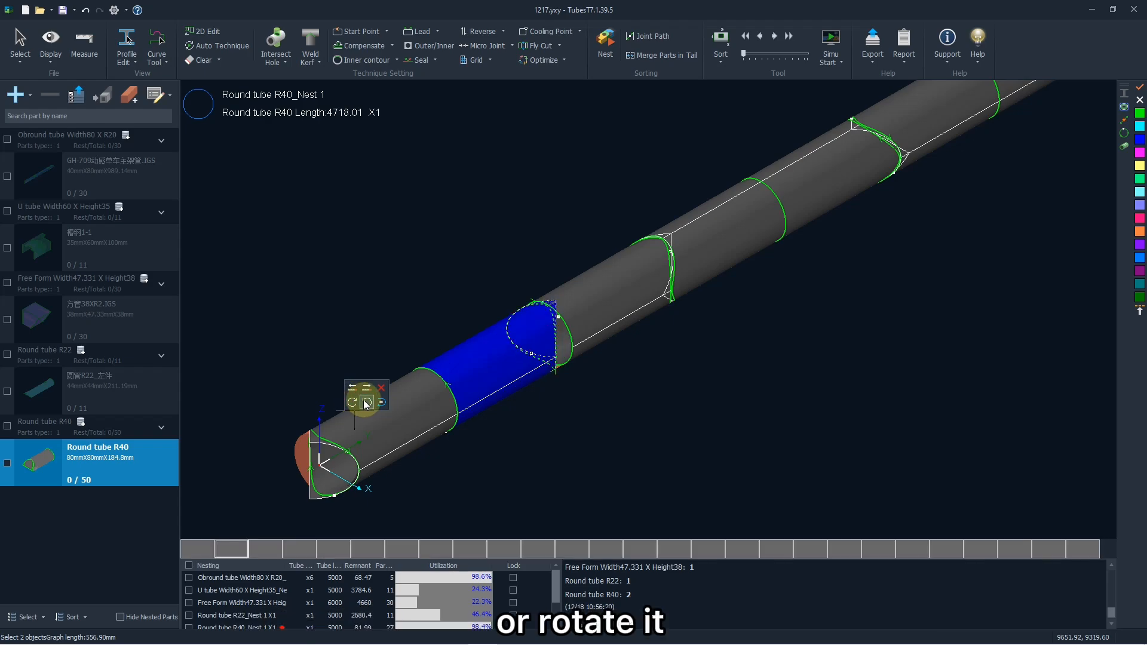
{"action": "left_click", "coordinate": [368, 404]}
{"action": "left_click", "coordinate": [368, 389]}
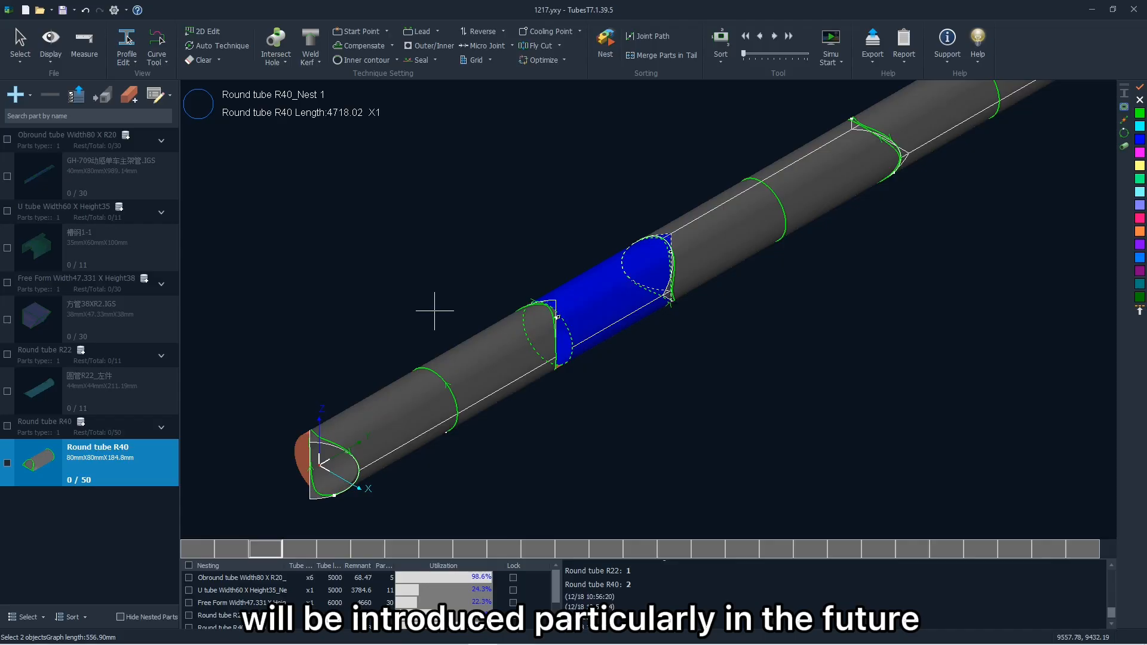
Sort the cutting paths of the nesting results along the Y axis
{"action": "scroll", "coordinate": [435, 311], "scroll_direction": "down", "scroll_amount": 2}
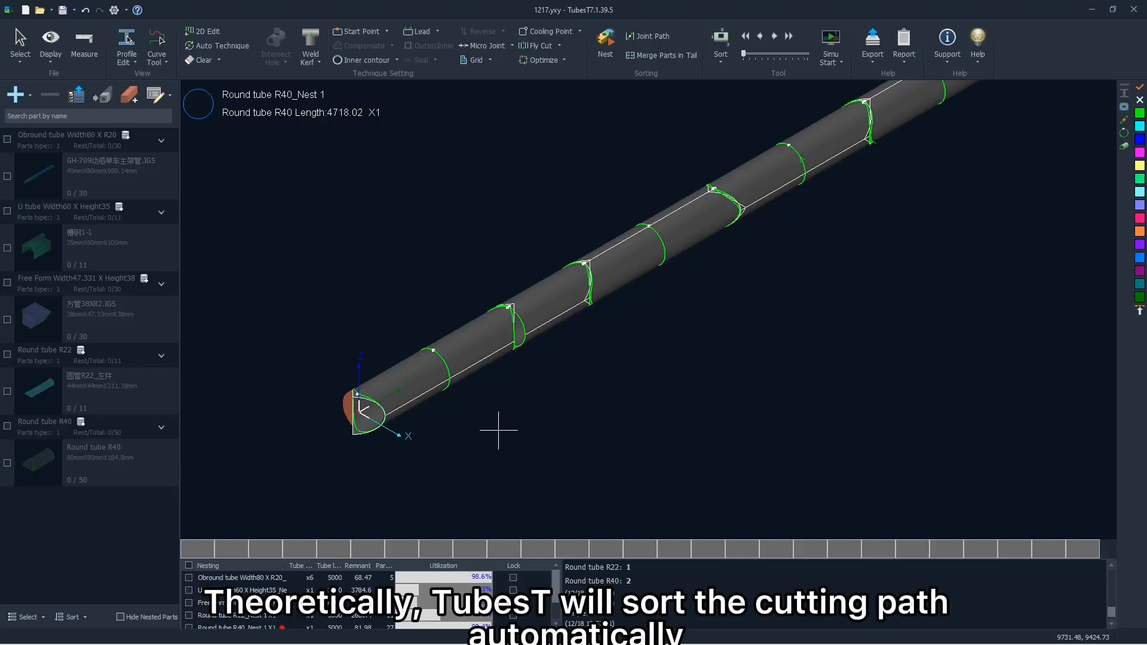
{"action": "left_click", "coordinate": [721, 55]}
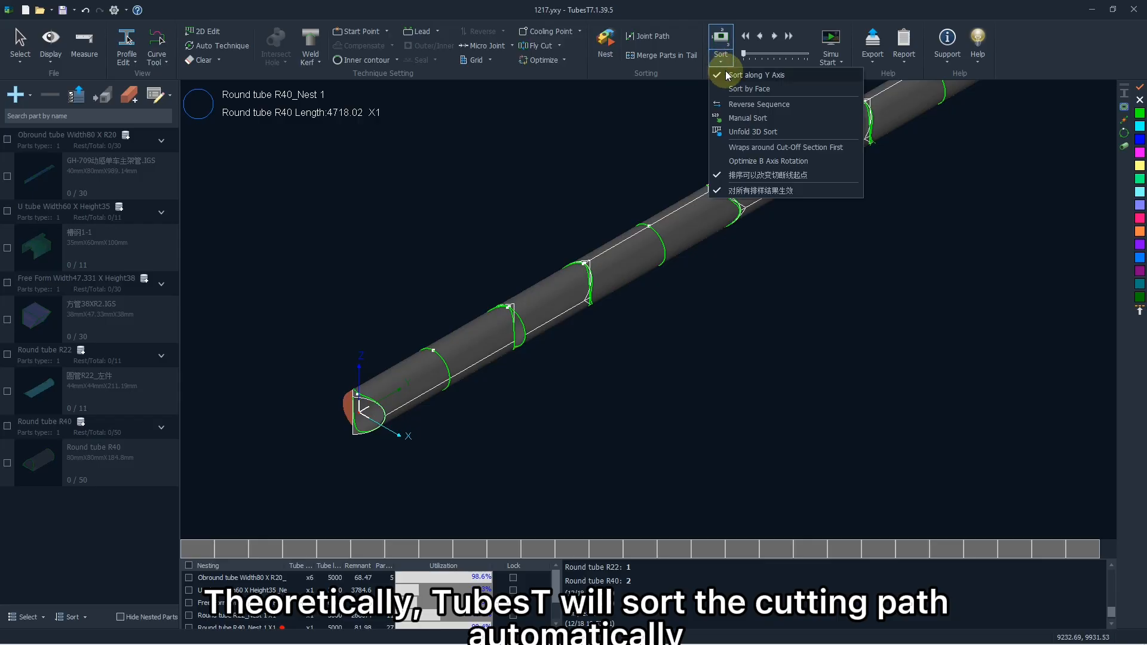
{"action": "left_click", "coordinate": [787, 77]}
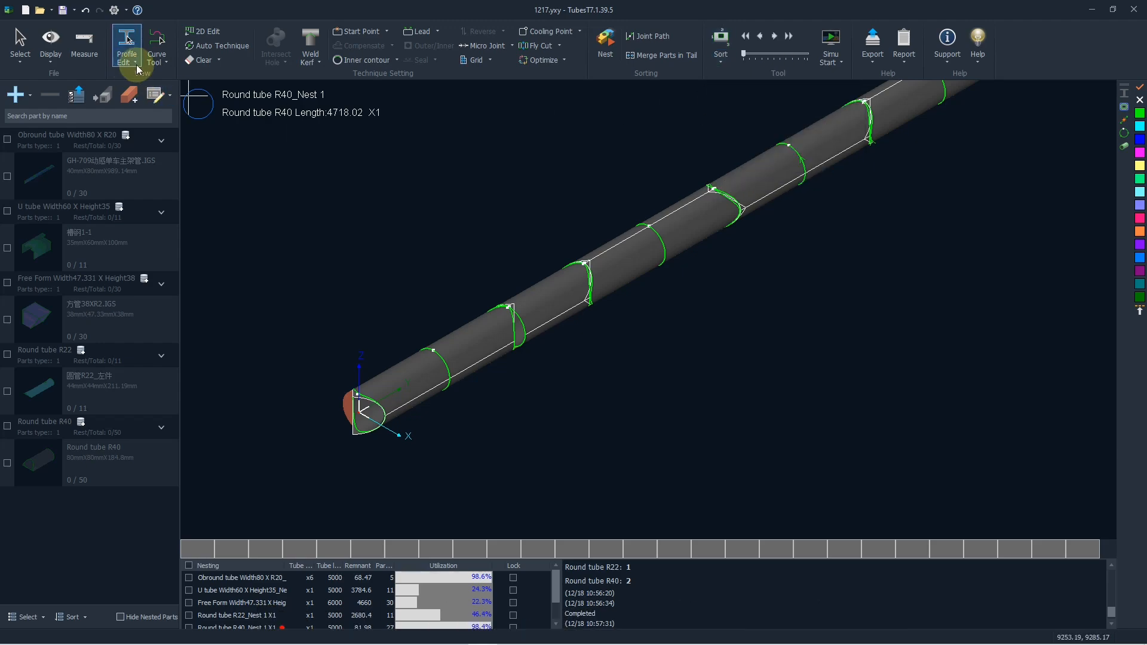
Display the cutting sequence numbers on the Round tube R40 nest and examine the cutting order of its first parts
{"action": "left_click", "coordinate": [54, 51]}
{"action": "left_click", "coordinate": [69, 89]}
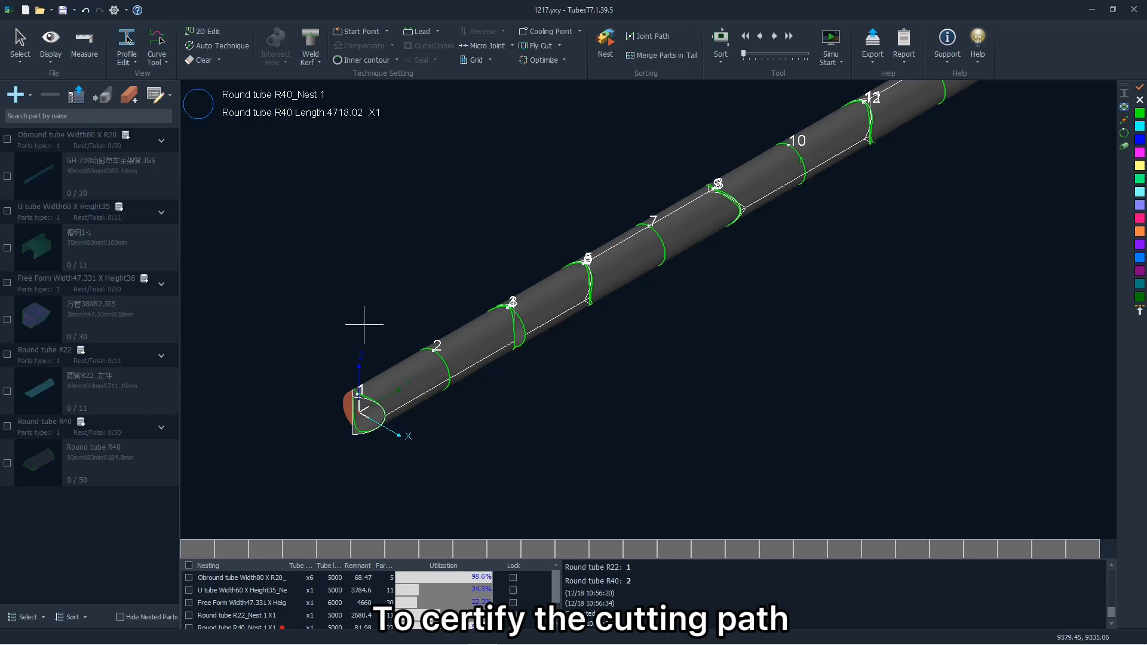
{"action": "scroll", "coordinate": [379, 338], "scroll_direction": "down", "scroll_amount": 2}
{"action": "scroll", "coordinate": [407, 326], "scroll_direction": "up", "scroll_amount": 4}
{"action": "scroll", "coordinate": [419, 321], "scroll_direction": "up", "scroll_amount": 2}
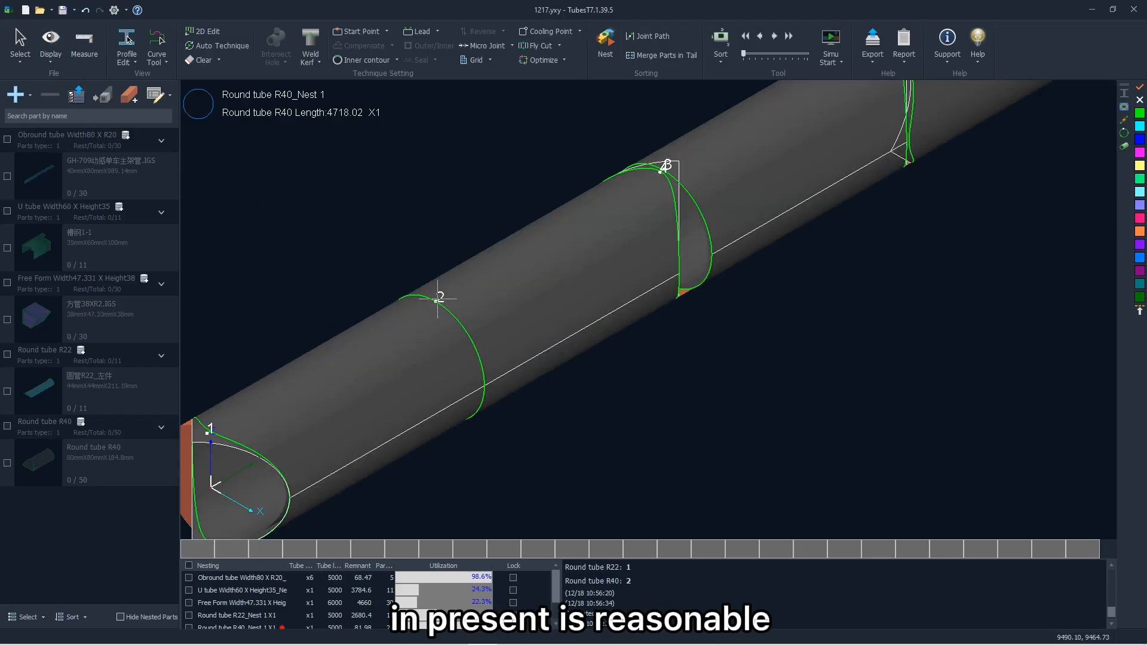
{"action": "scroll", "coordinate": [388, 326], "scroll_direction": "down", "scroll_amount": 1}
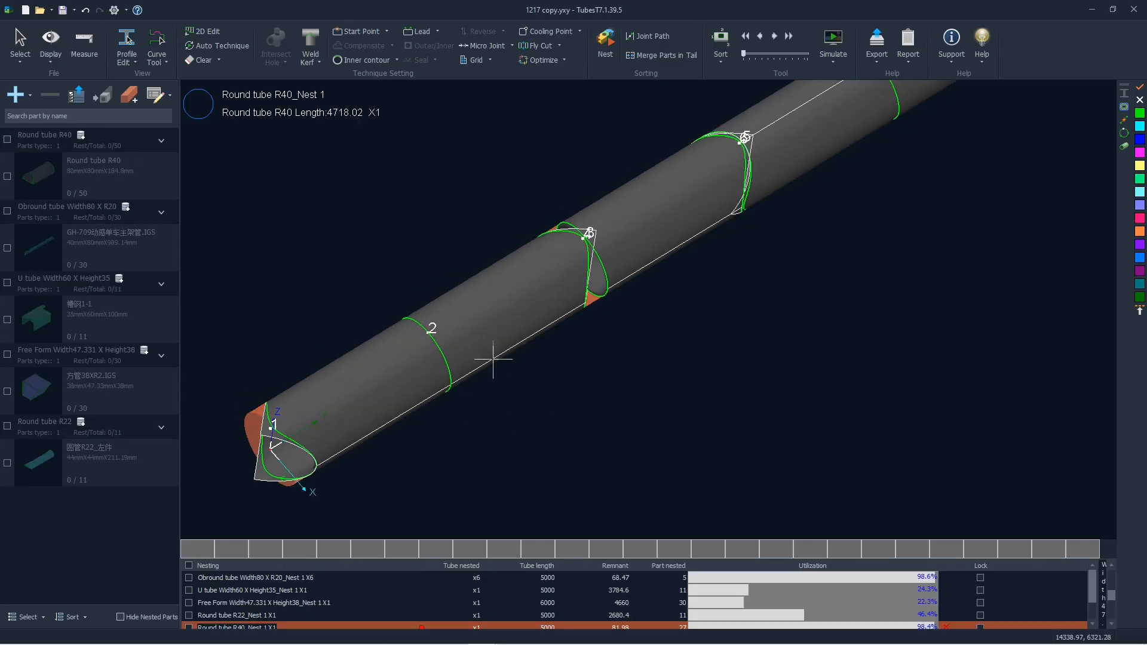
Check the cutting paths one by one, stepping forward and backward through the sequence and returning to path 2
{"action": "left_click", "coordinate": [774, 39]}
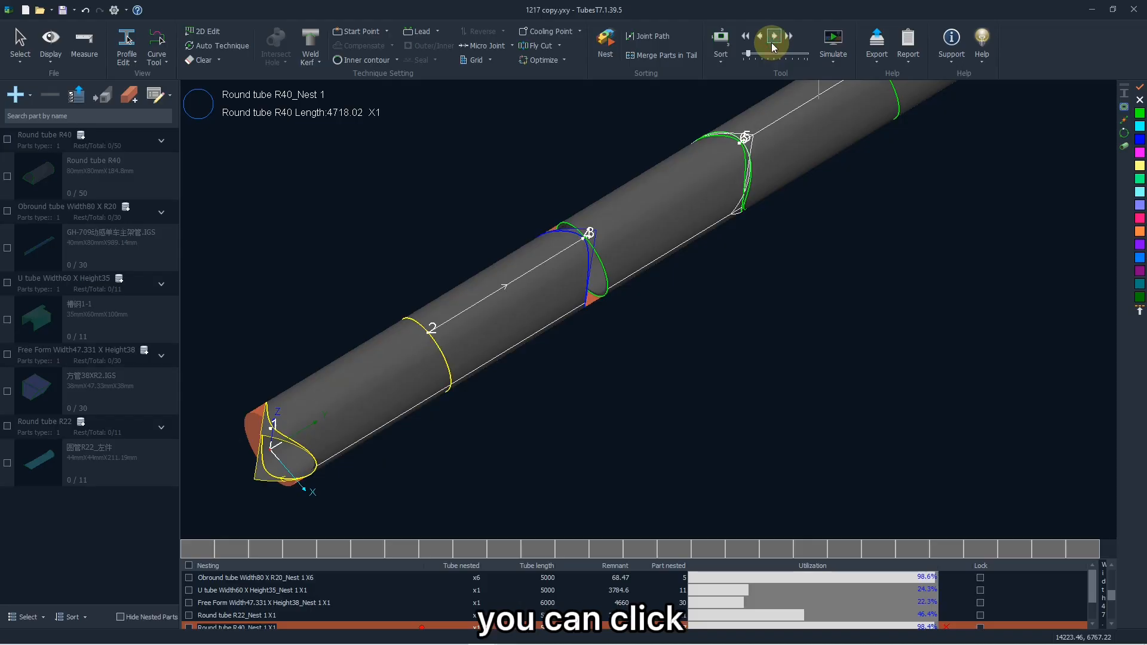
{"action": "scroll", "coordinate": [676, 334], "scroll_direction": "down", "scroll_amount": 2}
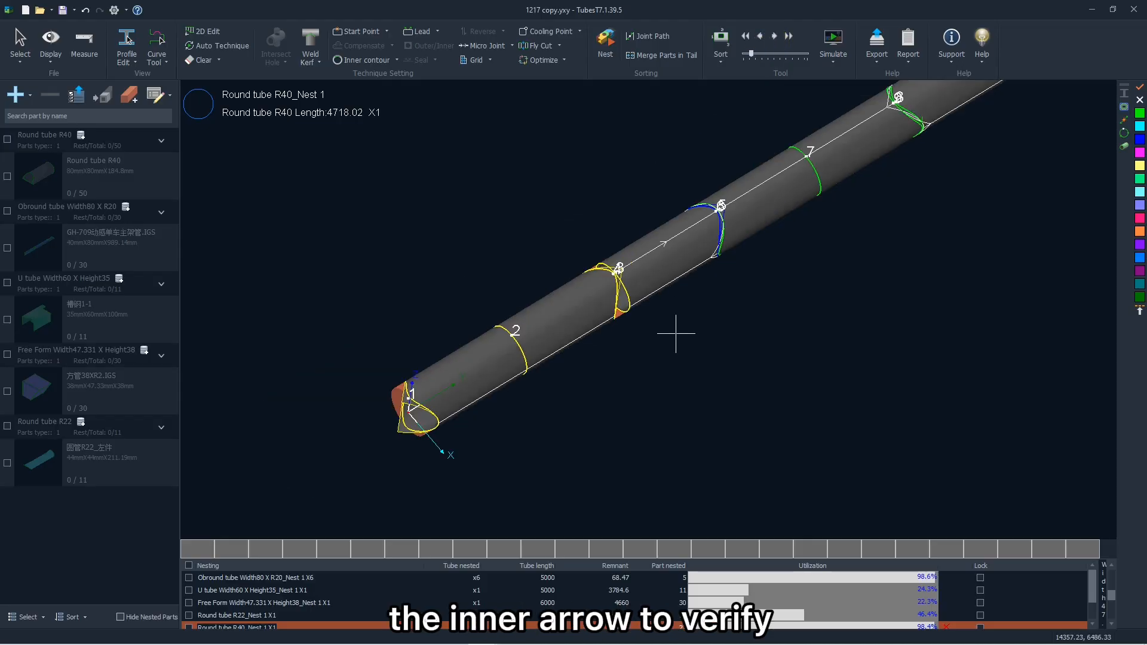
{"action": "left_click", "coordinate": [761, 37]}
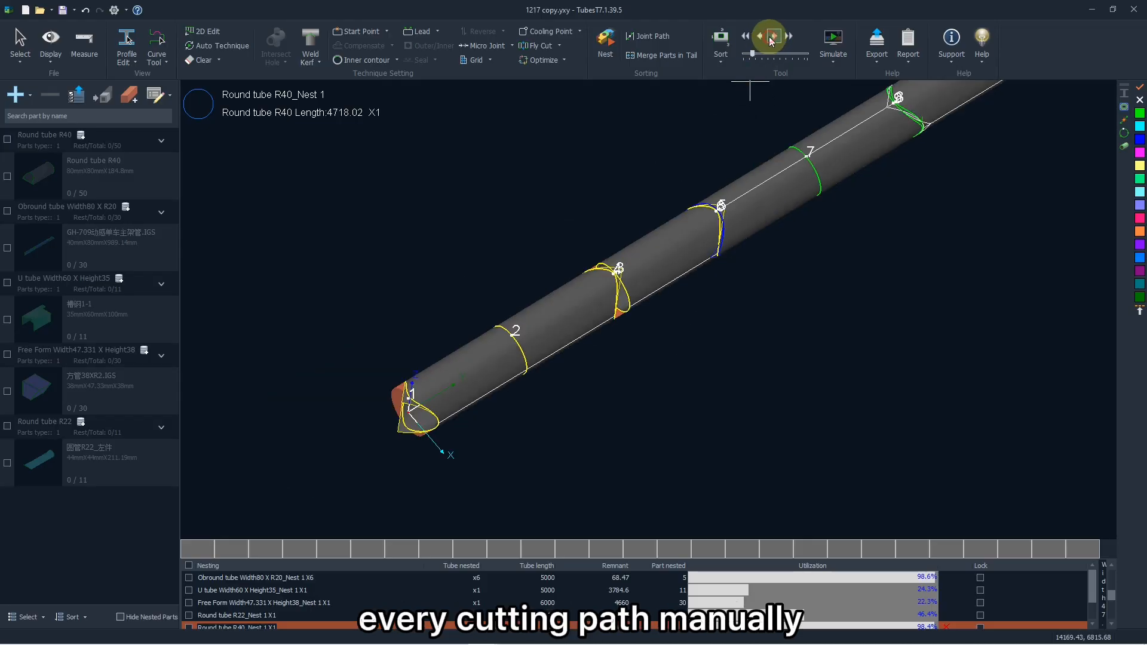
{"action": "left_click", "coordinate": [762, 40]}
{"action": "left_click", "coordinate": [761, 40]}
{"action": "left_click", "coordinate": [775, 38]}
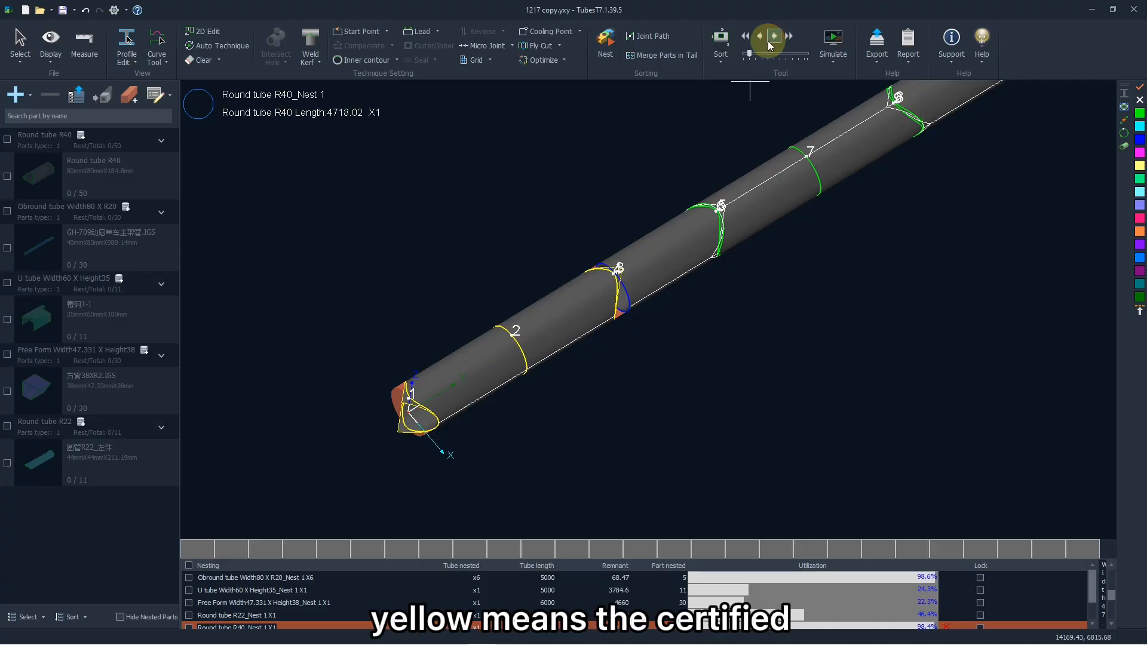
{"action": "left_click_drag", "start_coordinate": [751, 57], "coordinate": [747, 57]}
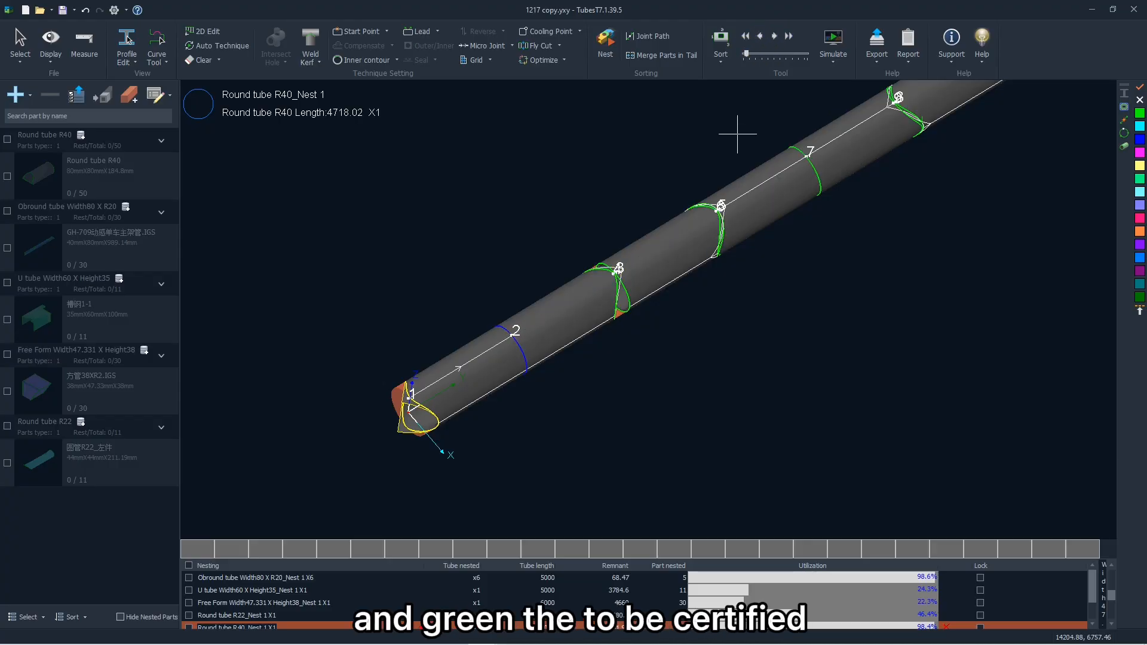
Sweep continuously through the cutting sequence from the start of the nest to verify the path order
{"action": "scroll", "coordinate": [397, 313], "scroll_direction": "down", "scroll_amount": 2}
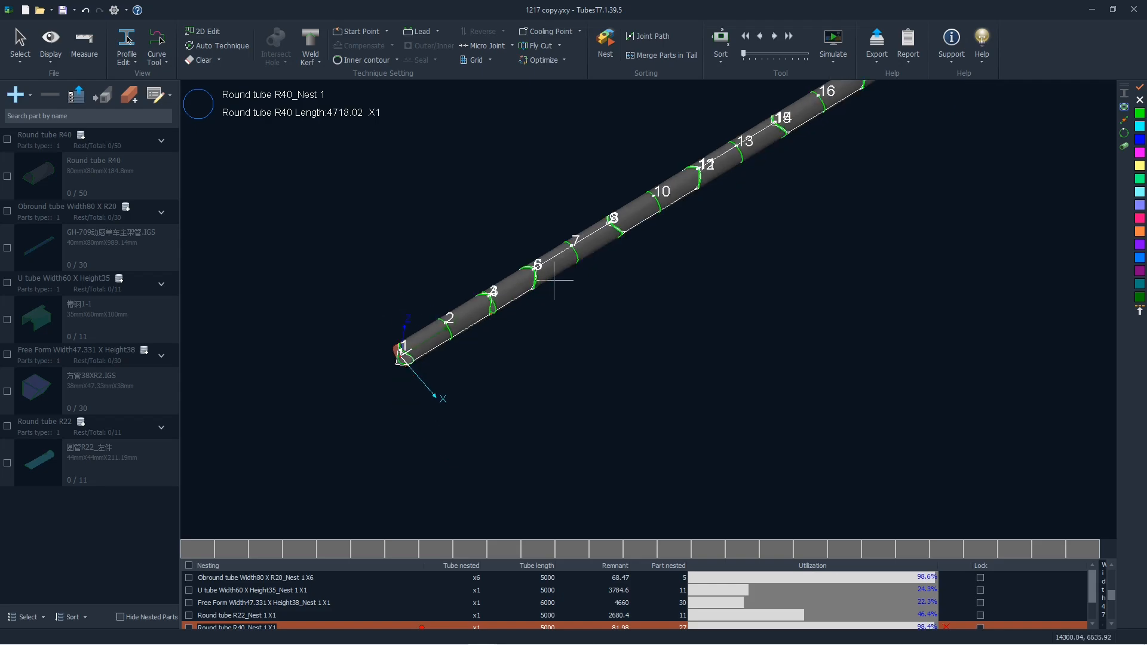
{"action": "scroll", "coordinate": [661, 230], "scroll_direction": "down", "scroll_amount": 1}
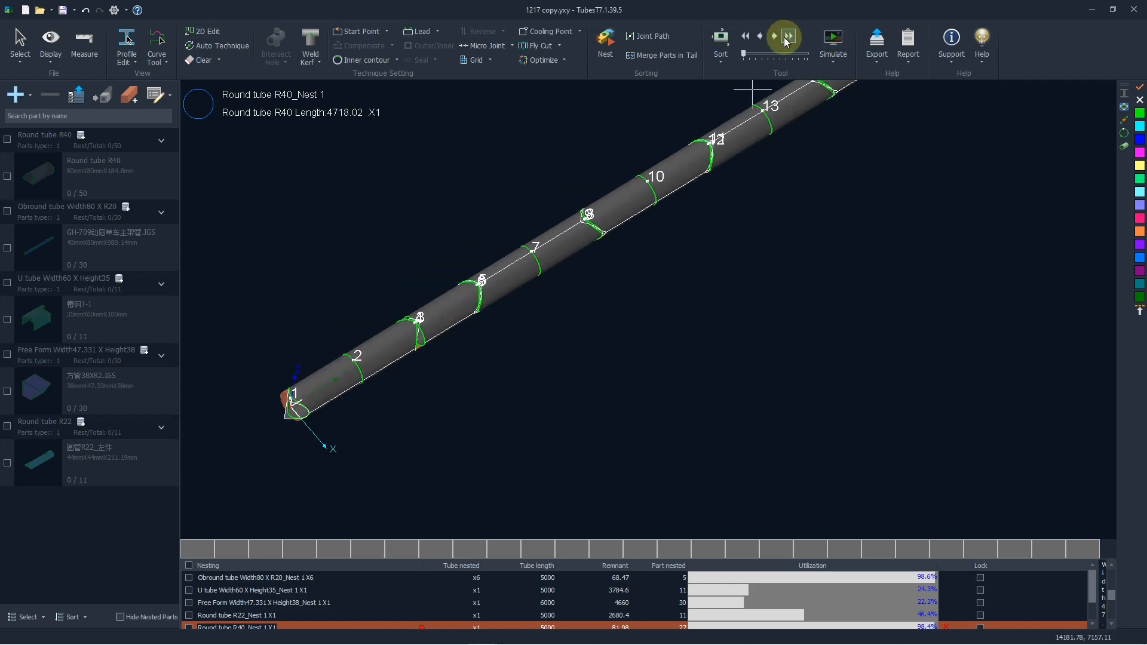
{"action": "left_click", "coordinate": [746, 56]}
{"action": "left_click_drag", "start_coordinate": [747, 55], "coordinate": [752, 57]}
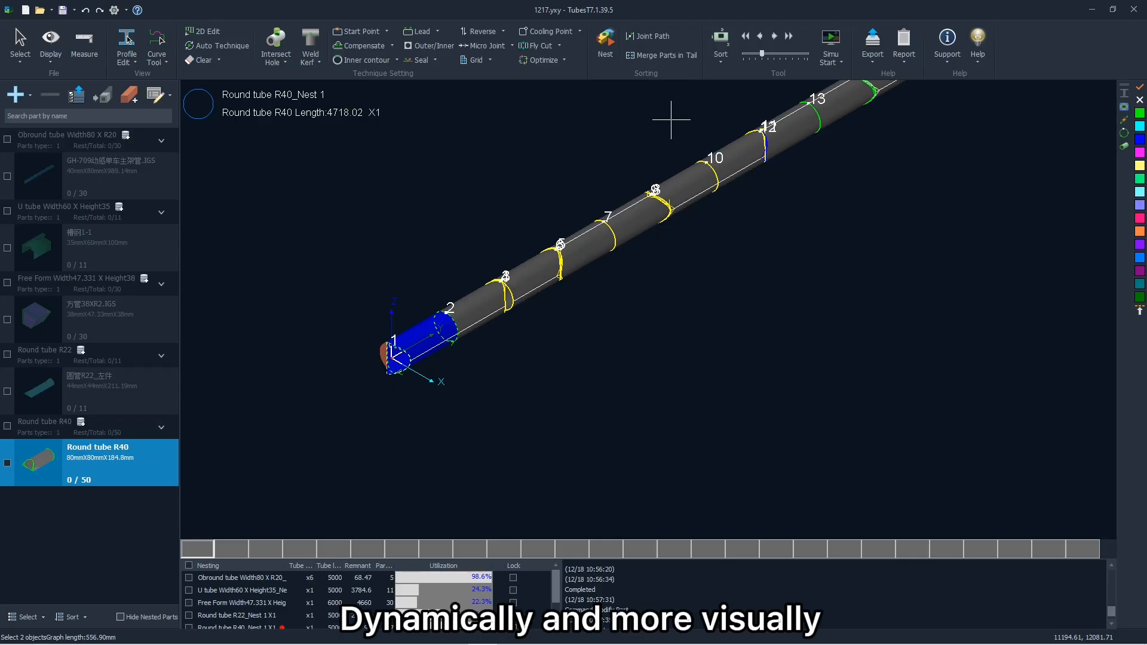
Simulate the cutting with the virtual cutting head from the start of the nest and adjust the simulation progress and speed
{"action": "left_click", "coordinate": [820, 62]}
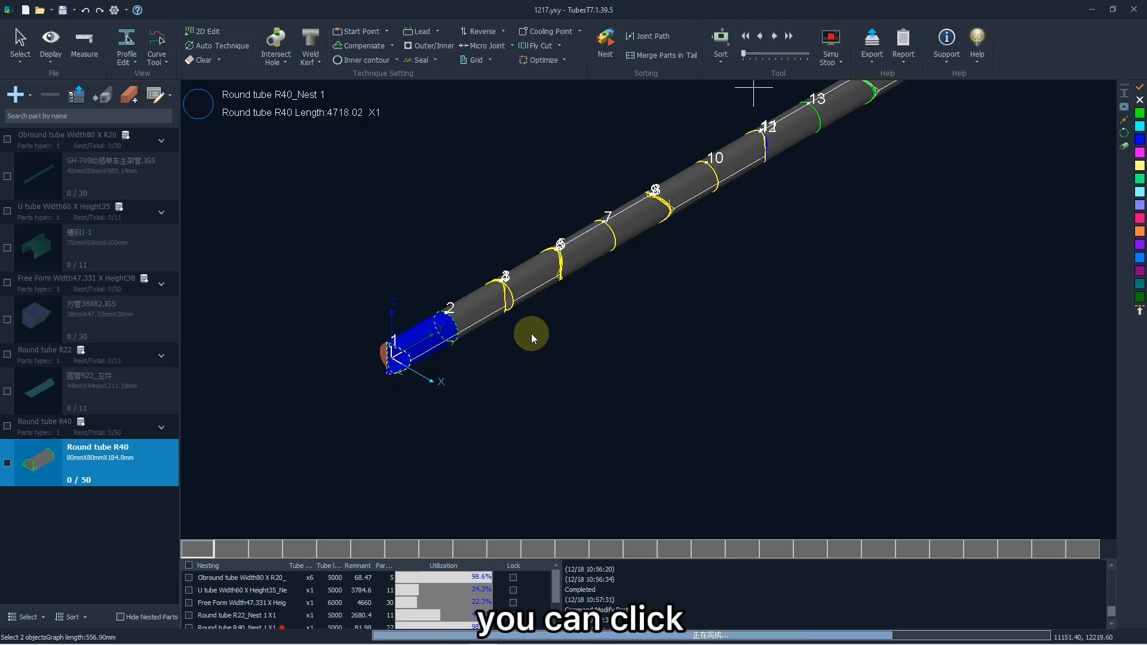
{"action": "scroll", "coordinate": [311, 377], "scroll_direction": "up", "scroll_amount": 5}
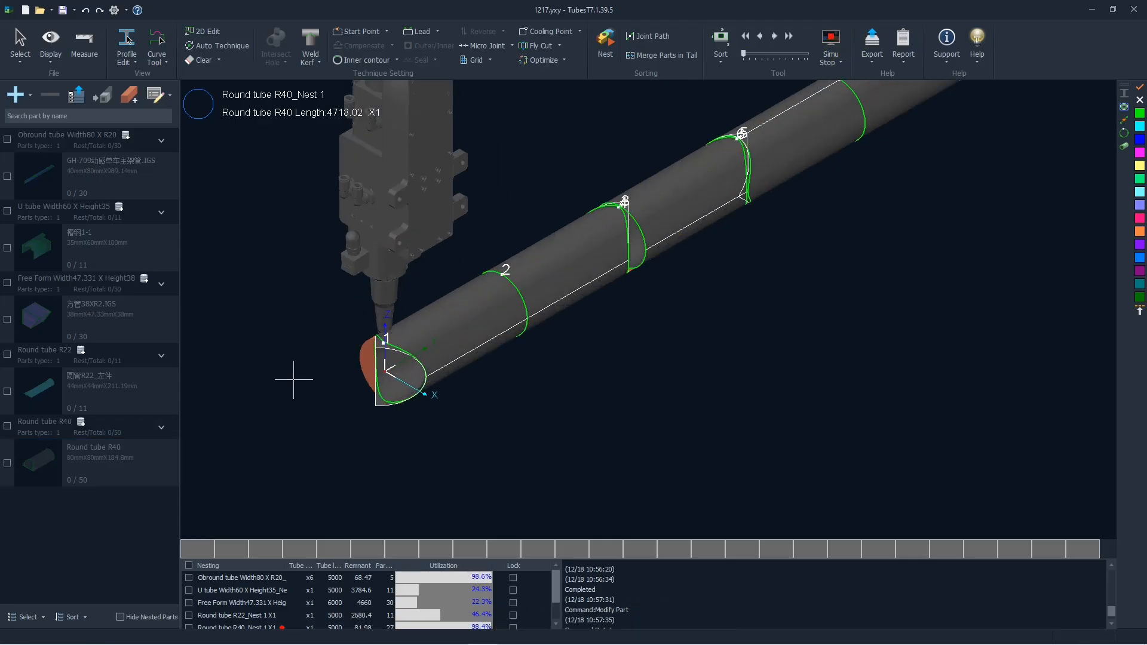
{"action": "scroll", "coordinate": [333, 370], "scroll_direction": "down", "scroll_amount": 4}
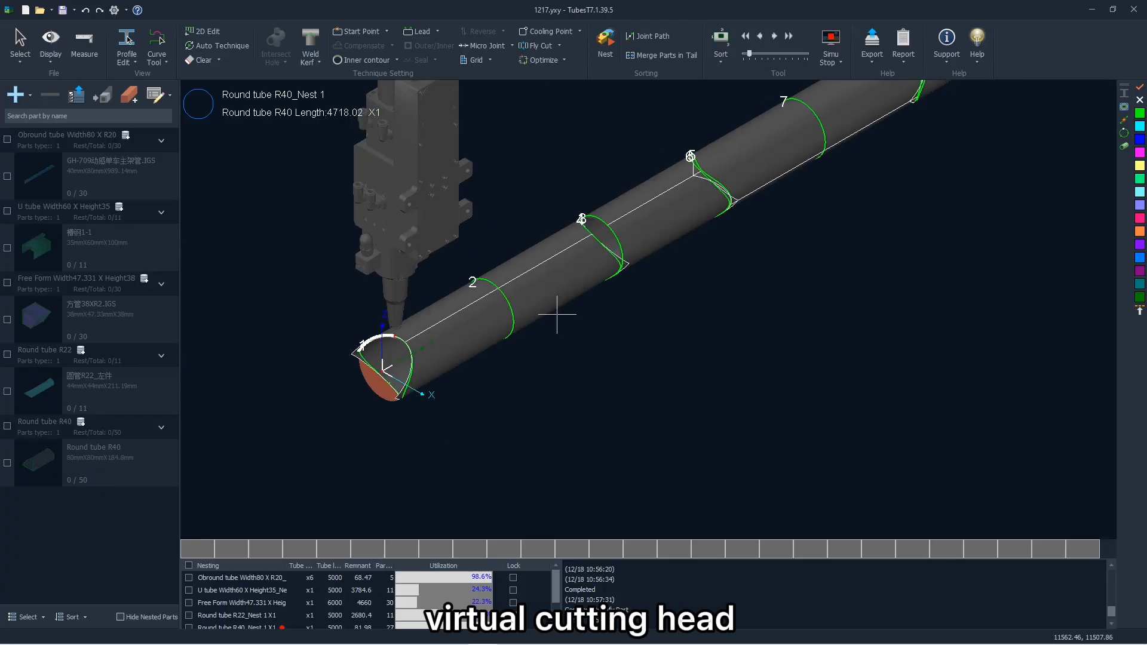
{"action": "left_click", "coordinate": [792, 38]}
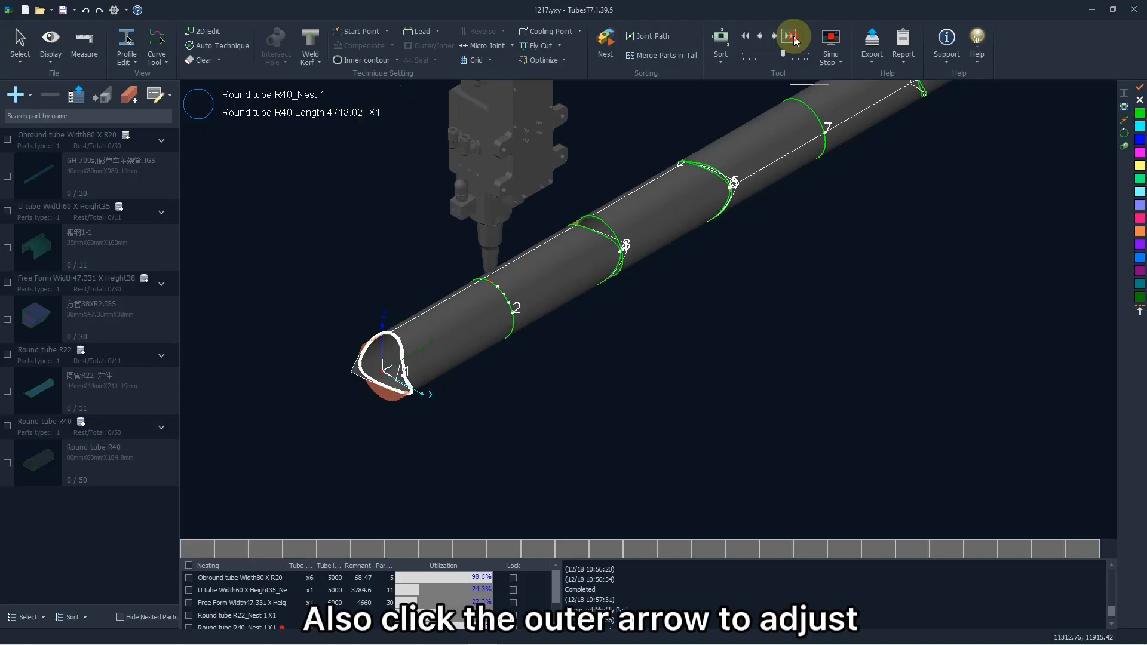
{"action": "left_click", "coordinate": [752, 37]}
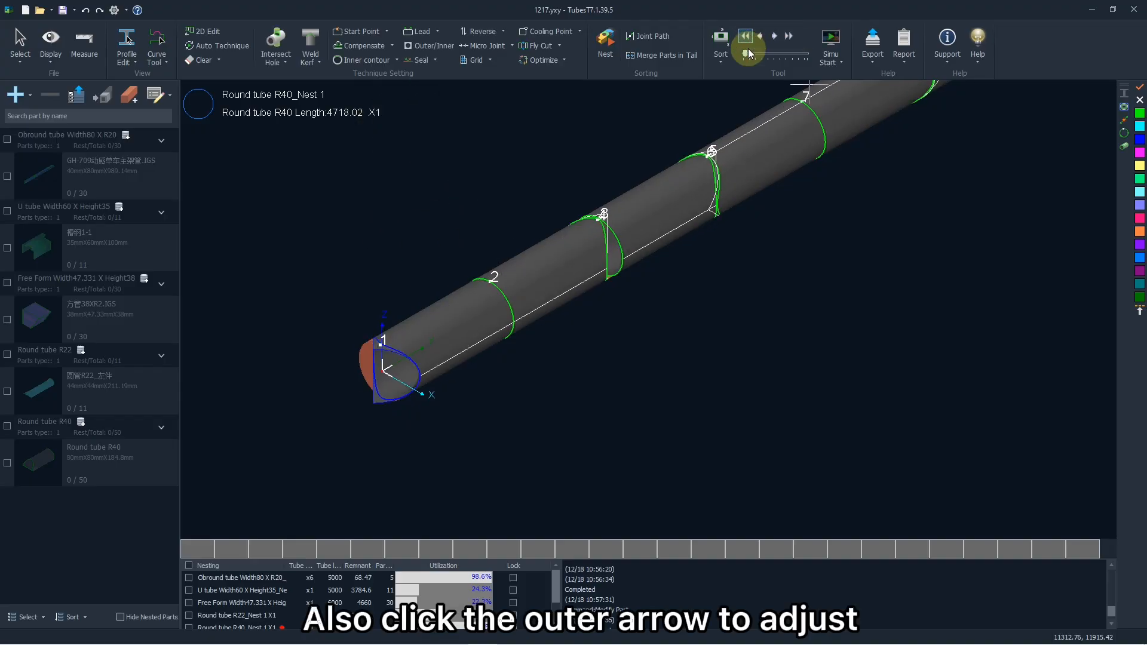
Select the second part of the Round tube R40 nest, run the cutting simulation for it only, and stop it
{"action": "scroll", "coordinate": [489, 221], "scroll_direction": "down", "scroll_amount": 2}
{"action": "scroll", "coordinate": [592, 288], "scroll_direction": "down", "scroll_amount": 4}
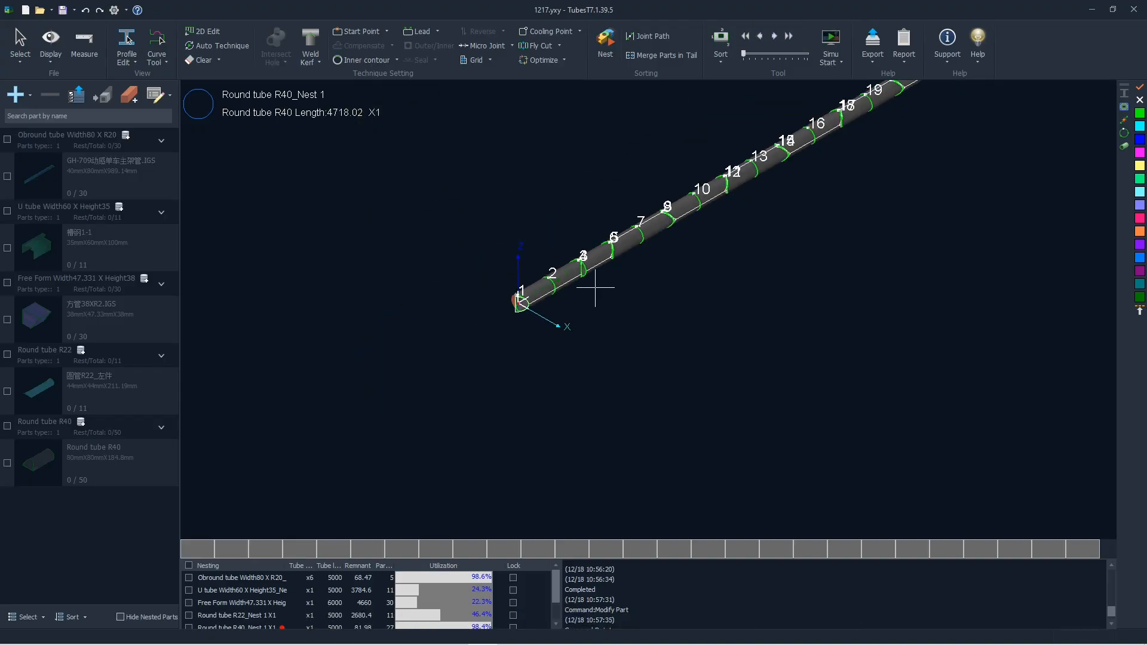
{"action": "scroll", "coordinate": [633, 256], "scroll_direction": "up", "scroll_amount": 3}
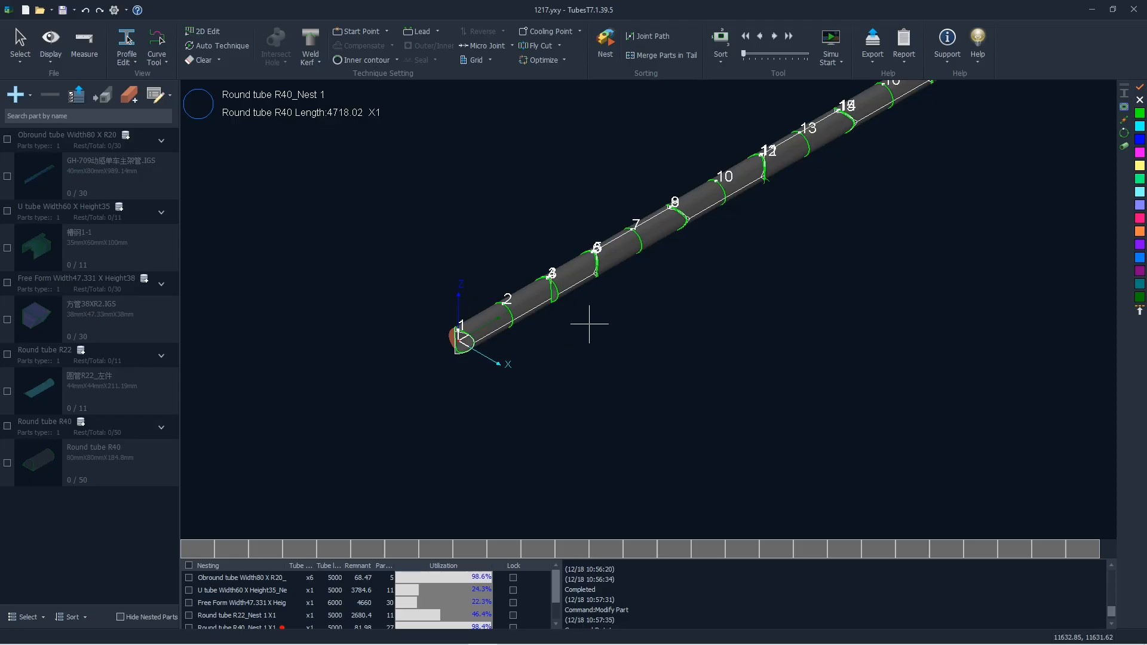
{"action": "left_click", "coordinate": [553, 286]}
{"action": "scroll", "coordinate": [558, 281], "scroll_direction": "up", "scroll_amount": 3}
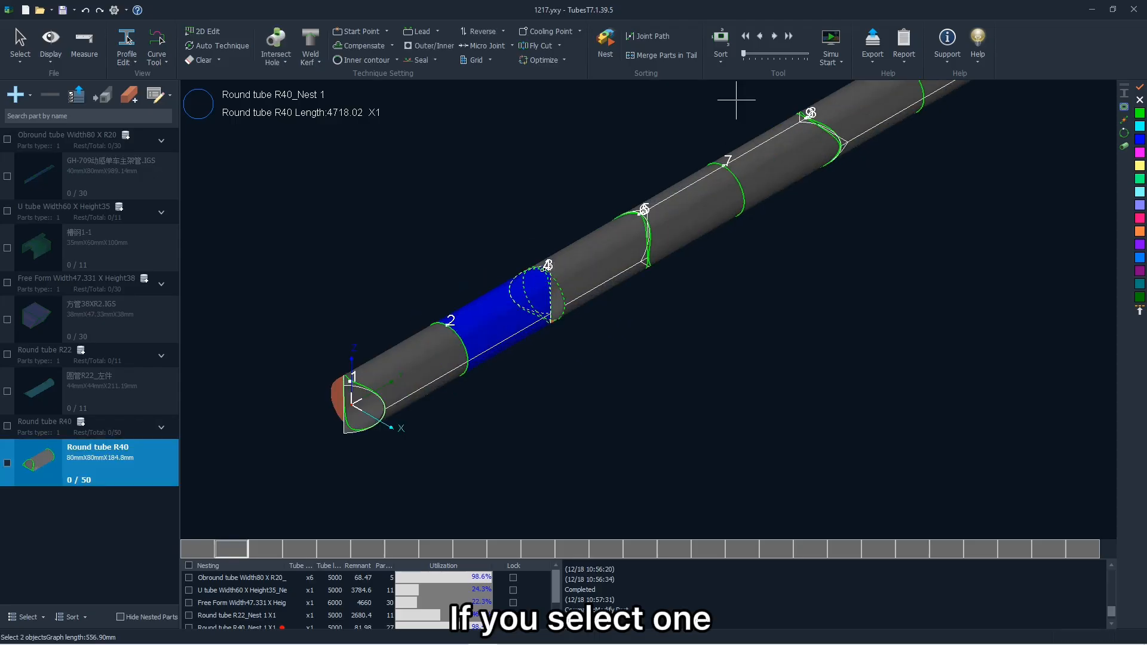
{"action": "left_click", "coordinate": [844, 39]}
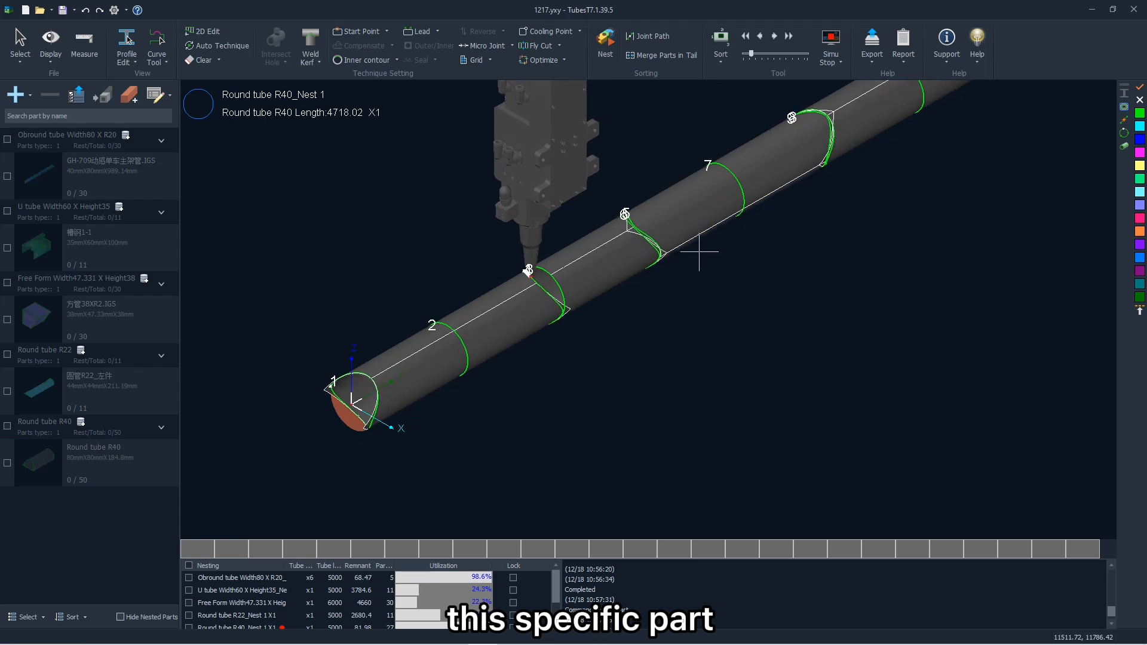
{"action": "left_click", "coordinate": [841, 35]}
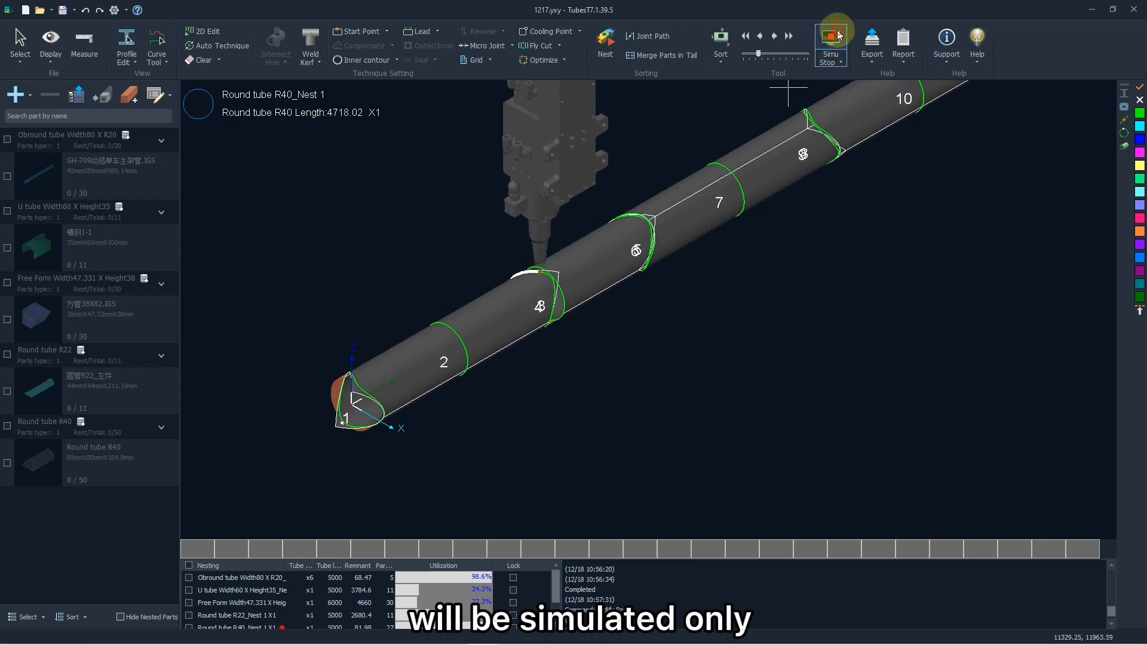
Select cutting path 13 in the middle of the Round tube R40 nest and run the cutting simulation for it
{"action": "scroll", "coordinate": [526, 373], "scroll_direction": "down", "scroll_amount": 3}
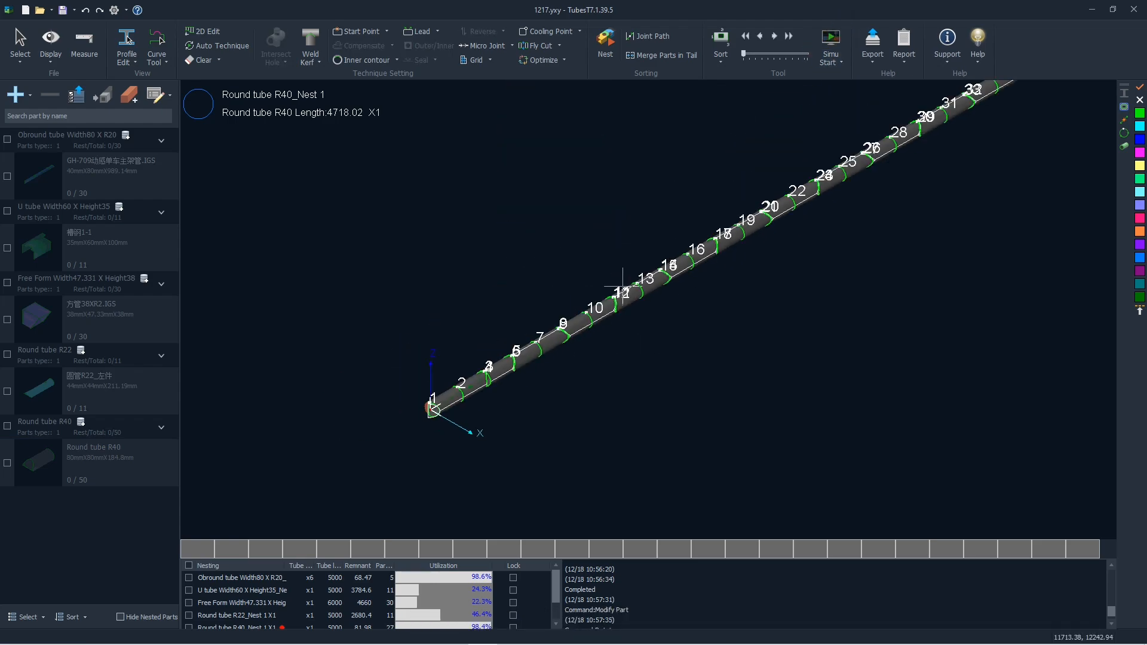
{"action": "scroll", "coordinate": [622, 287], "scroll_direction": "up", "scroll_amount": 5}
{"action": "left_click_drag", "start_coordinate": [443, 269], "coordinate": [607, 356]}
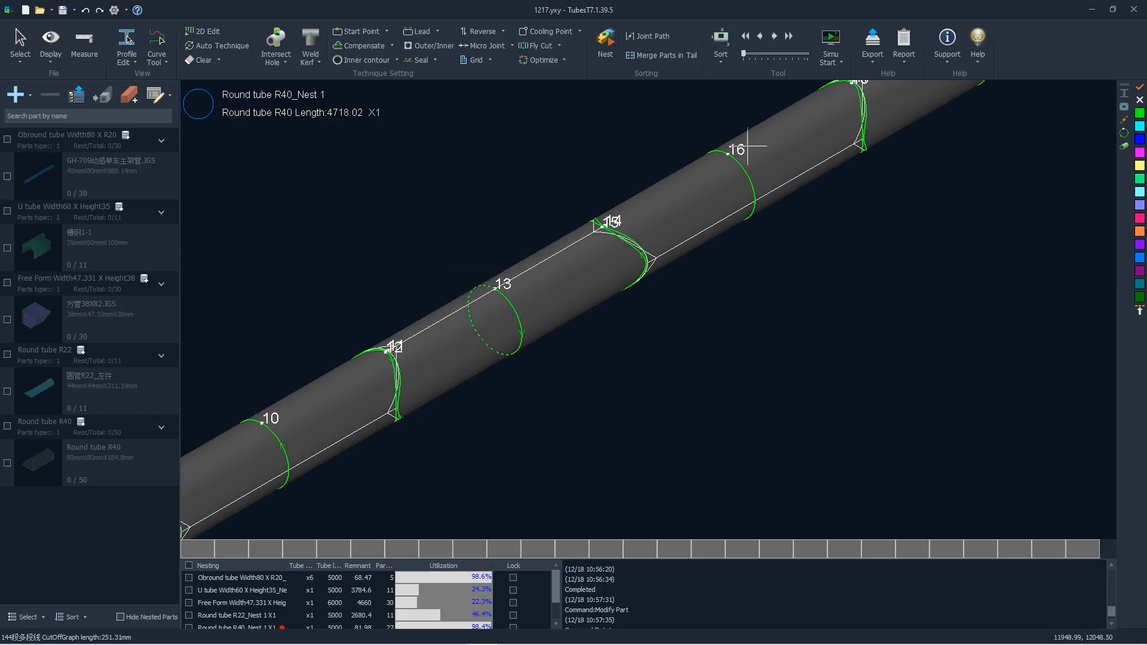
{"action": "left_click", "coordinate": [831, 42]}
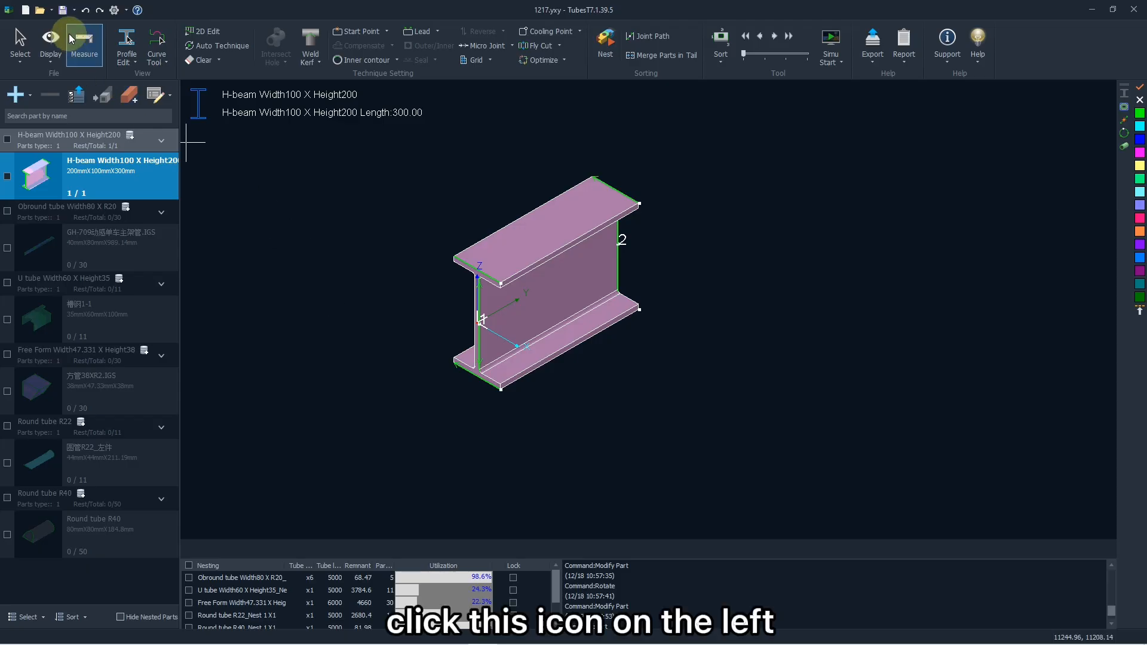
Save the current file, and save a copy as the TubesT document "1217 copy" in the YXY folder
{"action": "left_click", "coordinate": [63, 11]}
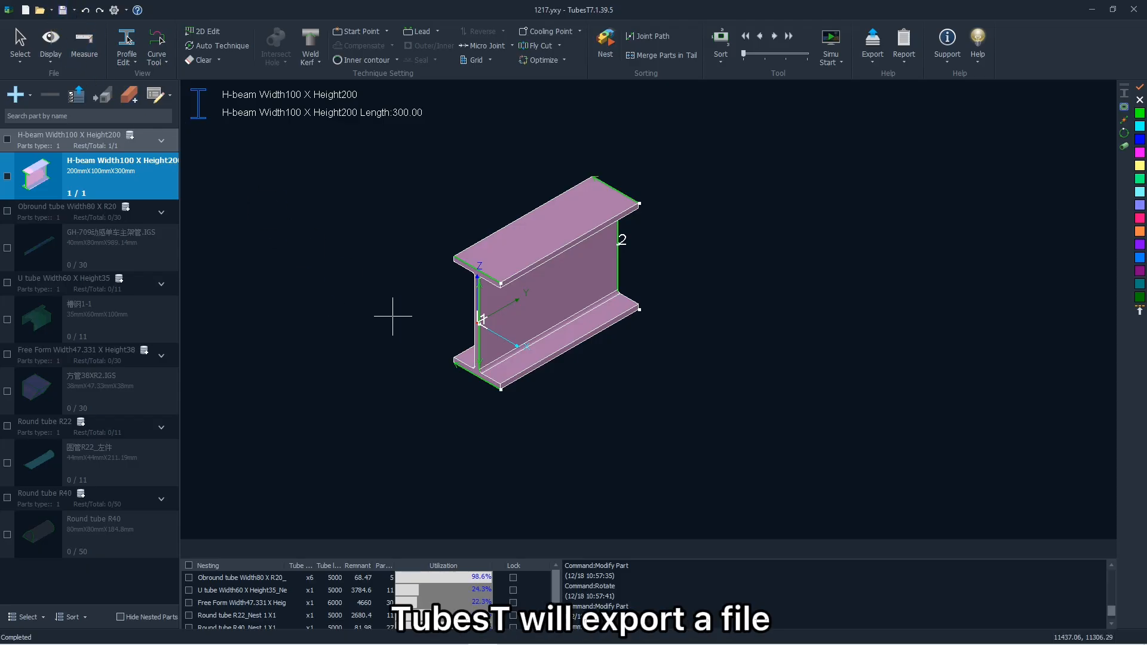
{"action": "left_click", "coordinate": [74, 10]}
{"action": "left_click", "coordinate": [83, 26]}
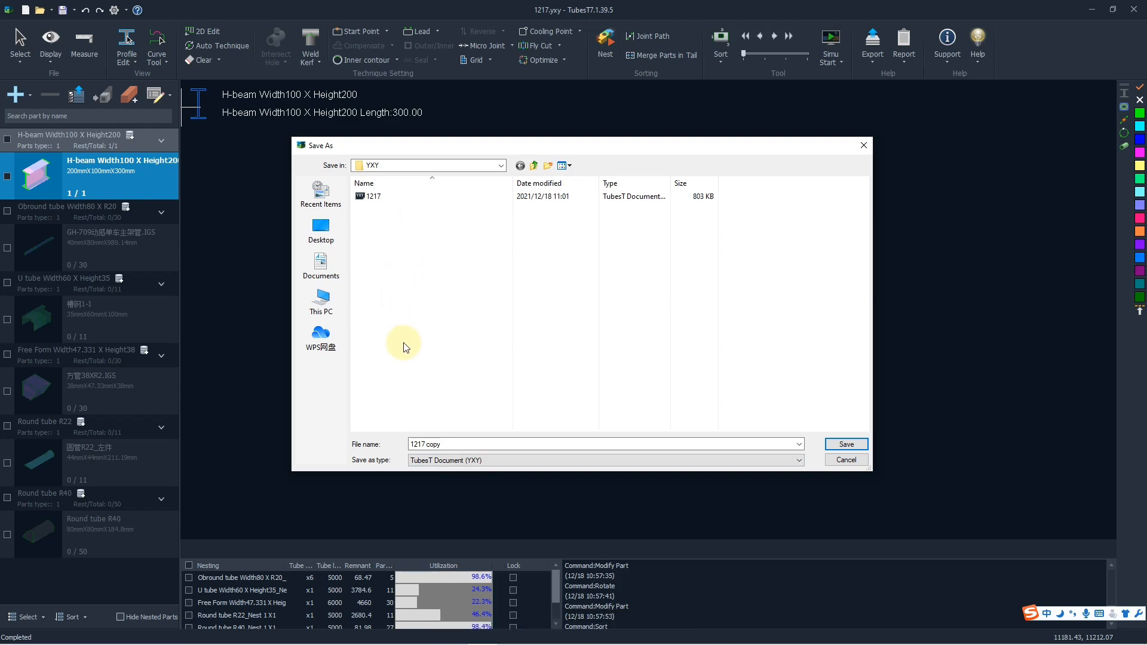
{"action": "left_click", "coordinate": [834, 448]}
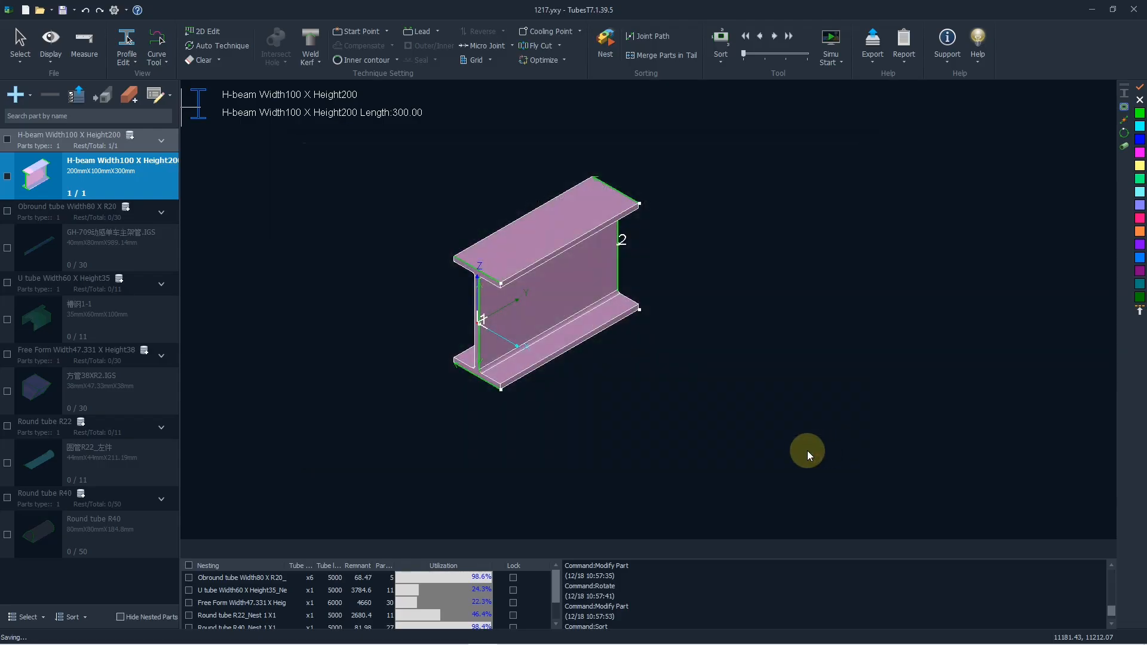
Export all nesting results in .zx format to the ZX folder inside the TubesT folder on drive D
{"action": "left_click", "coordinate": [309, 579]}
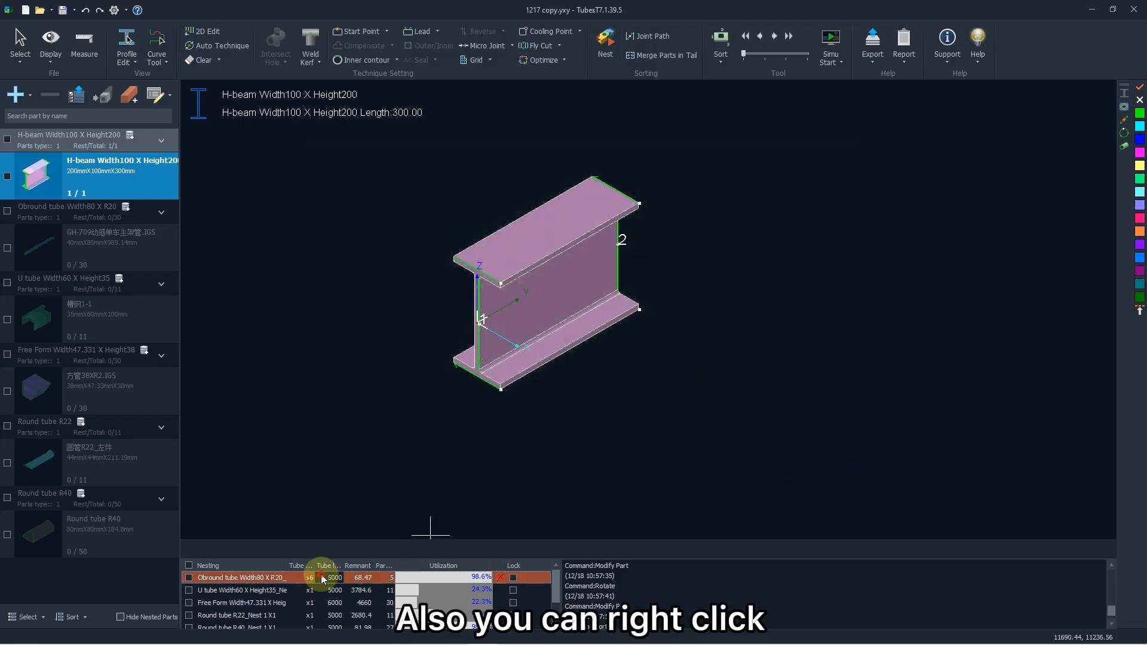
{"action": "left_click", "coordinate": [313, 592]}
{"action": "left_click", "coordinate": [310, 578]}
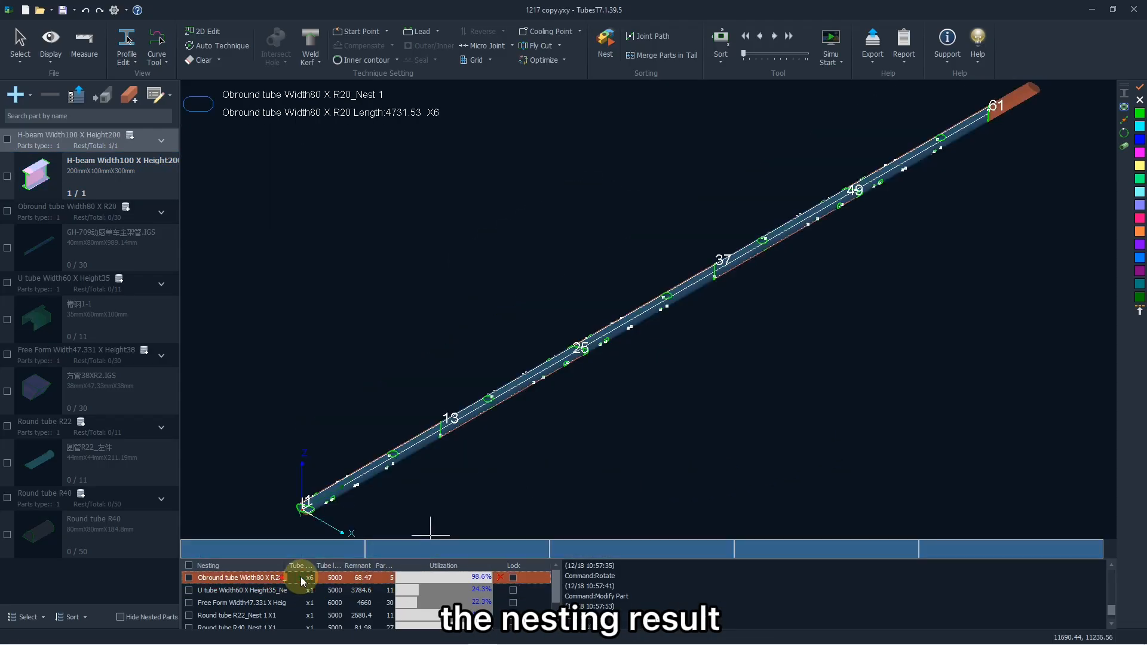
{"action": "right_click", "coordinate": [310, 579]}
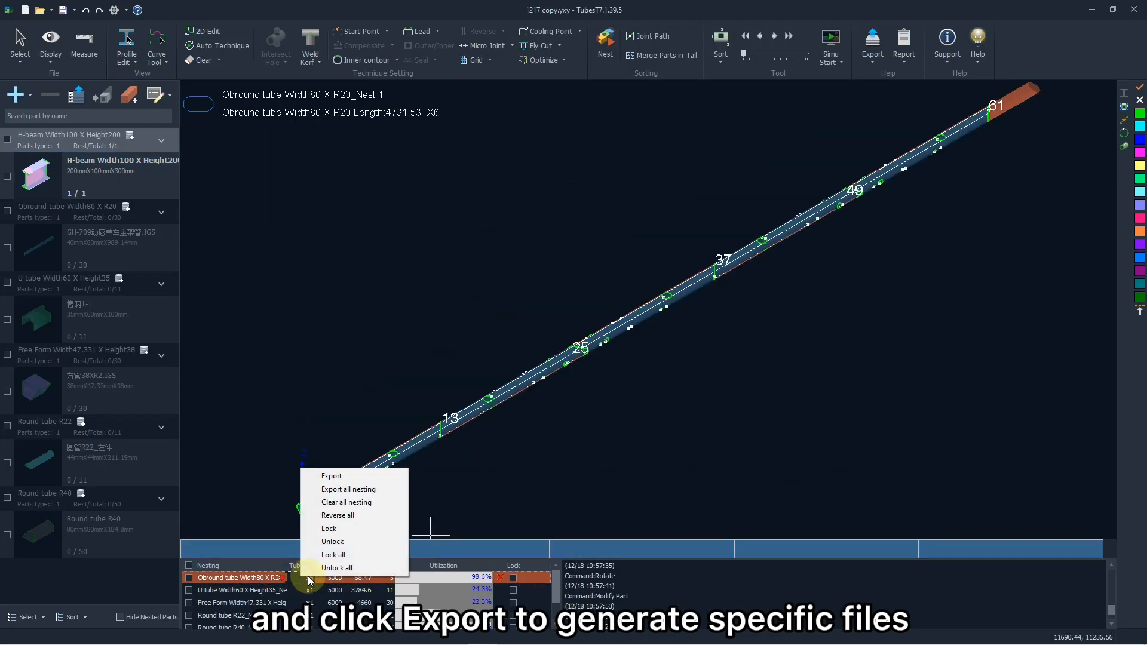
{"action": "left_click", "coordinate": [354, 490]}
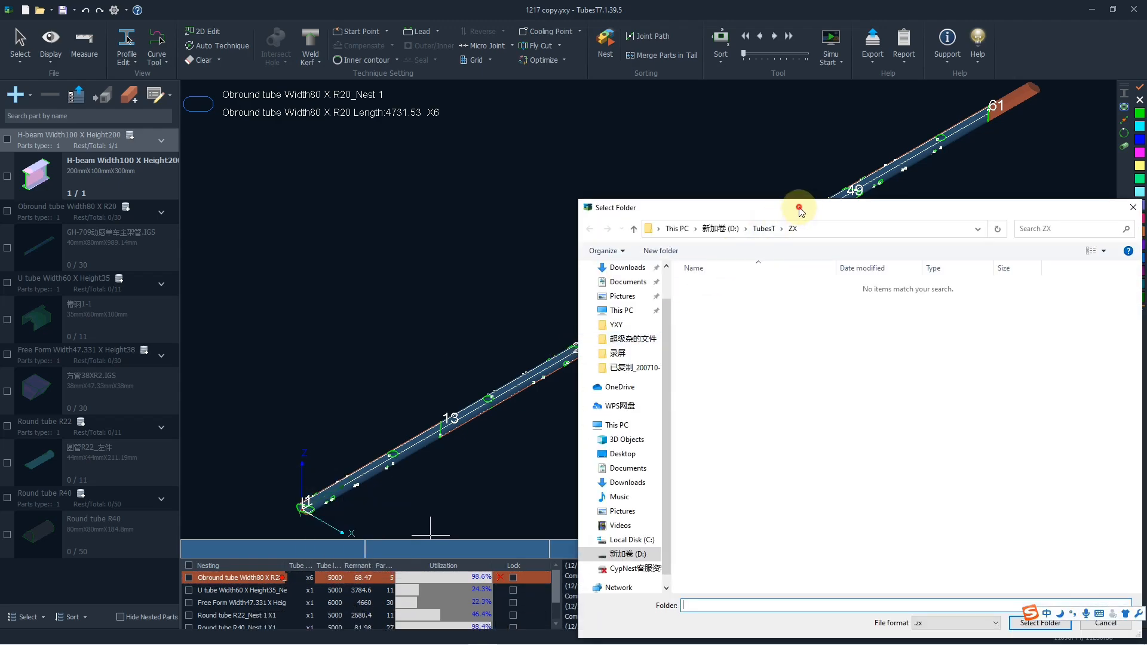
{"action": "left_click_drag", "start_coordinate": [799, 210], "coordinate": [516, 131]}
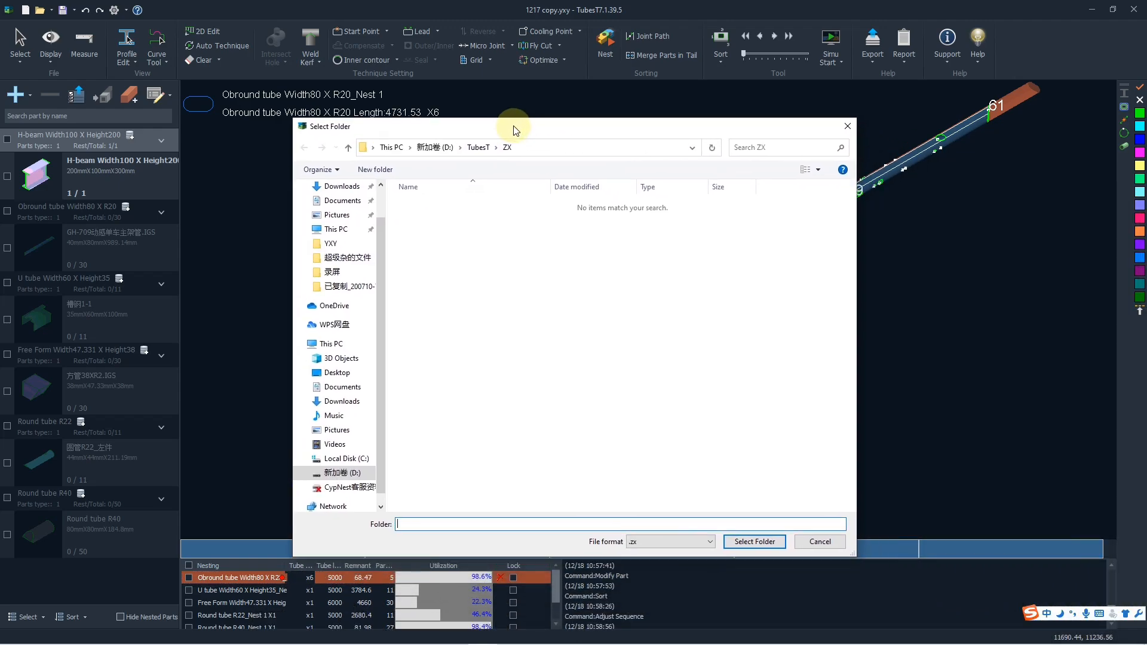
{"action": "left_click", "coordinate": [478, 147]}
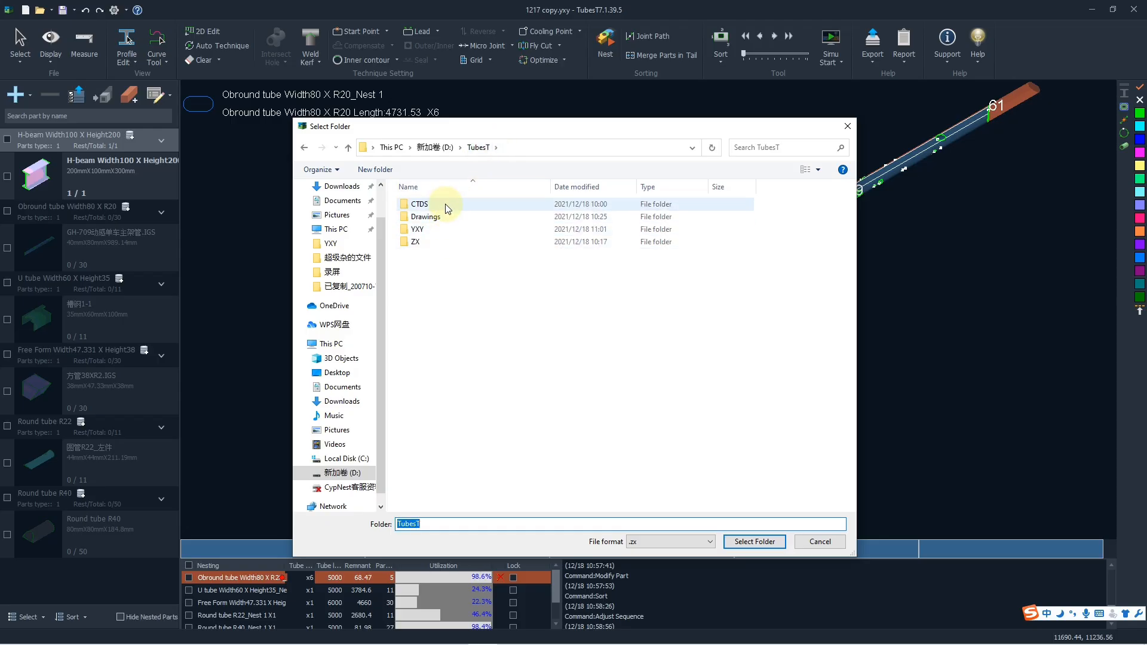
{"action": "left_click", "coordinate": [637, 542]}
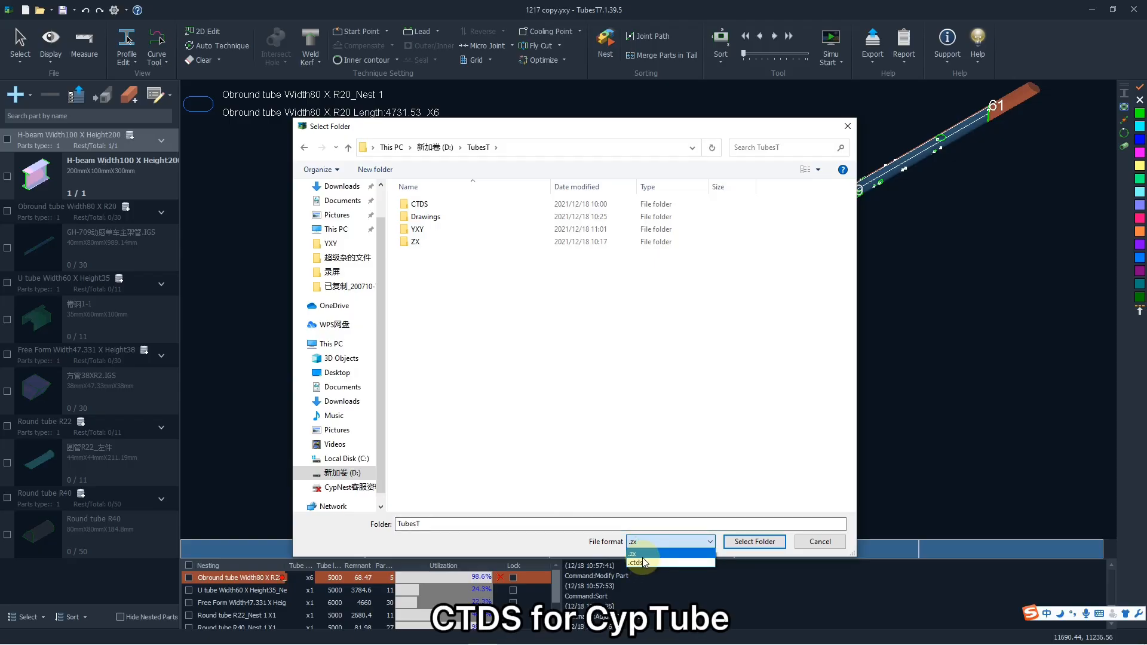
{"action": "left_click", "coordinate": [644, 546]}
{"action": "double_click", "coordinate": [441, 243]}
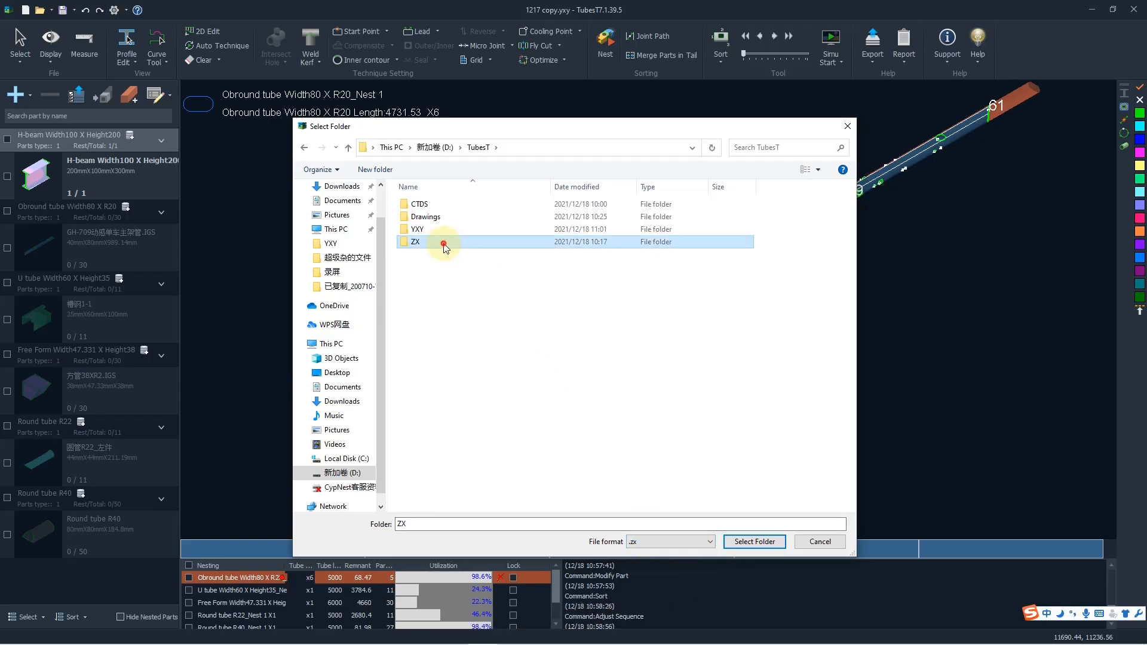
{"action": "left_click", "coordinate": [739, 542]}
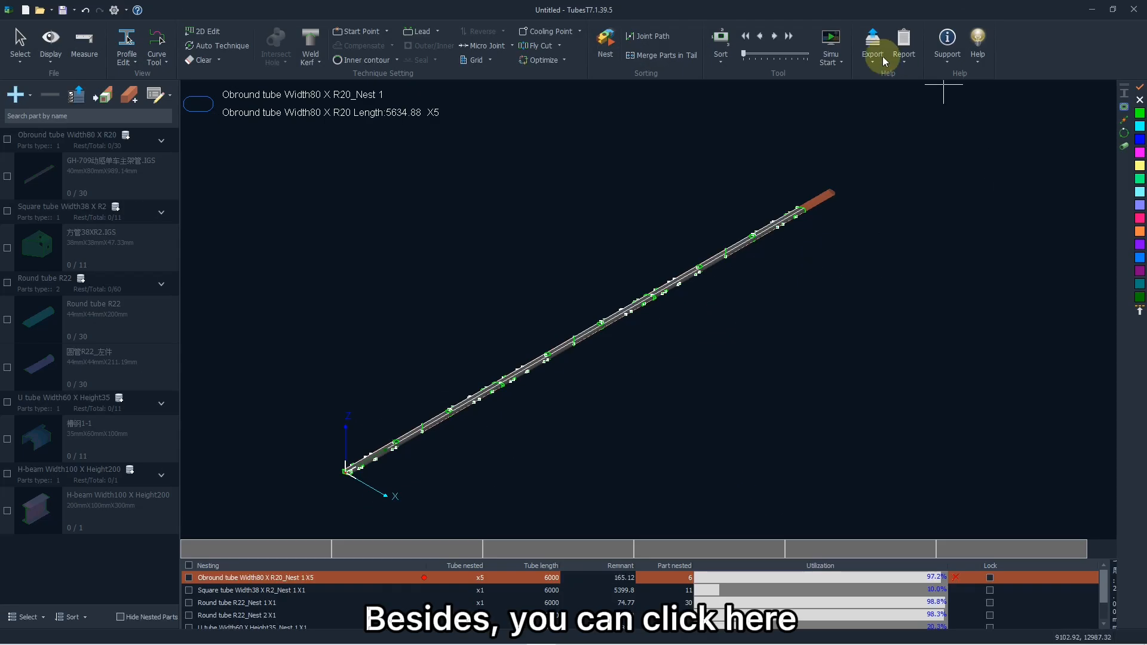
Export the production task package as "Obround tube Width80 X R20_Nest 1" to the Task folder, replacing the existing file
{"action": "left_click", "coordinate": [859, 58]}
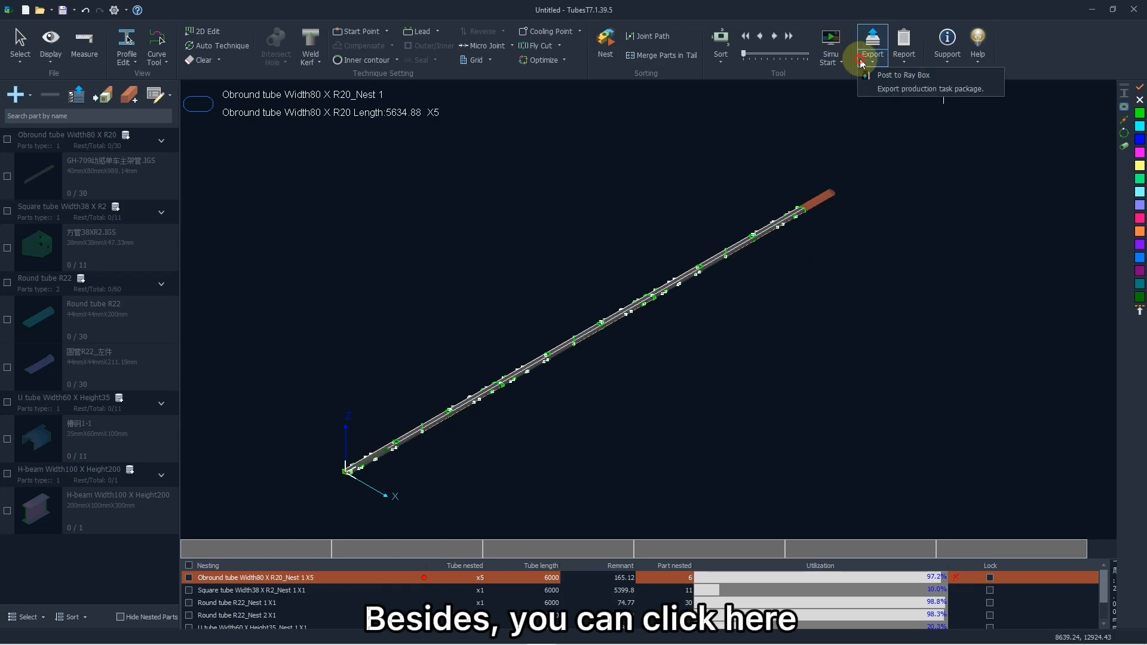
{"action": "left_click", "coordinate": [913, 89]}
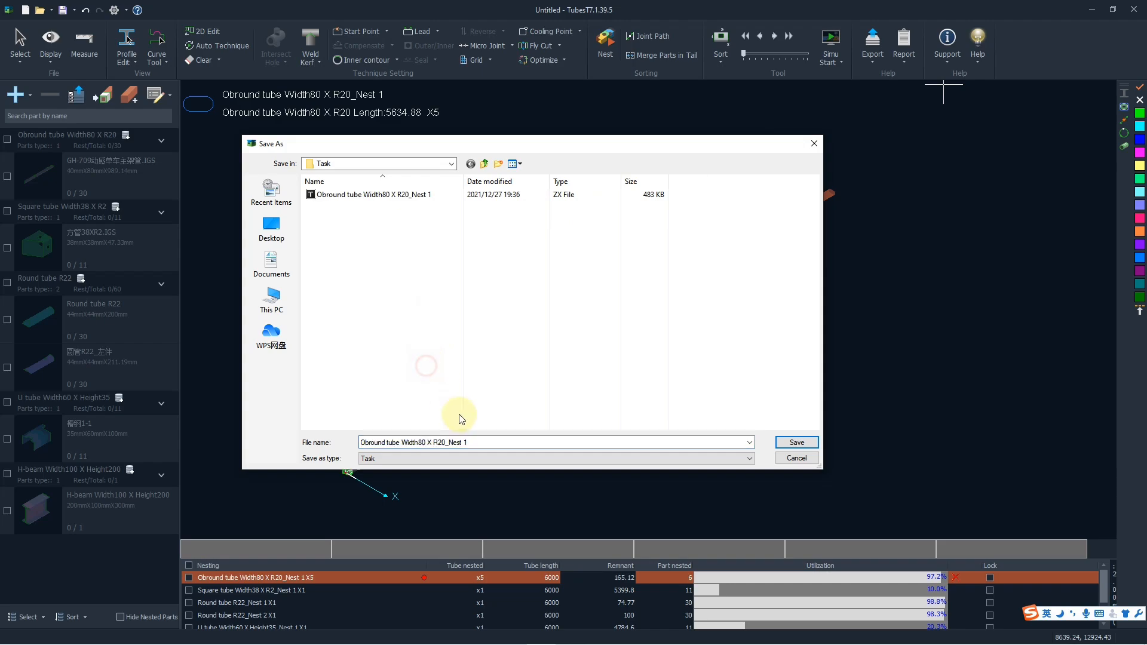
{"action": "left_click", "coordinate": [495, 442]}
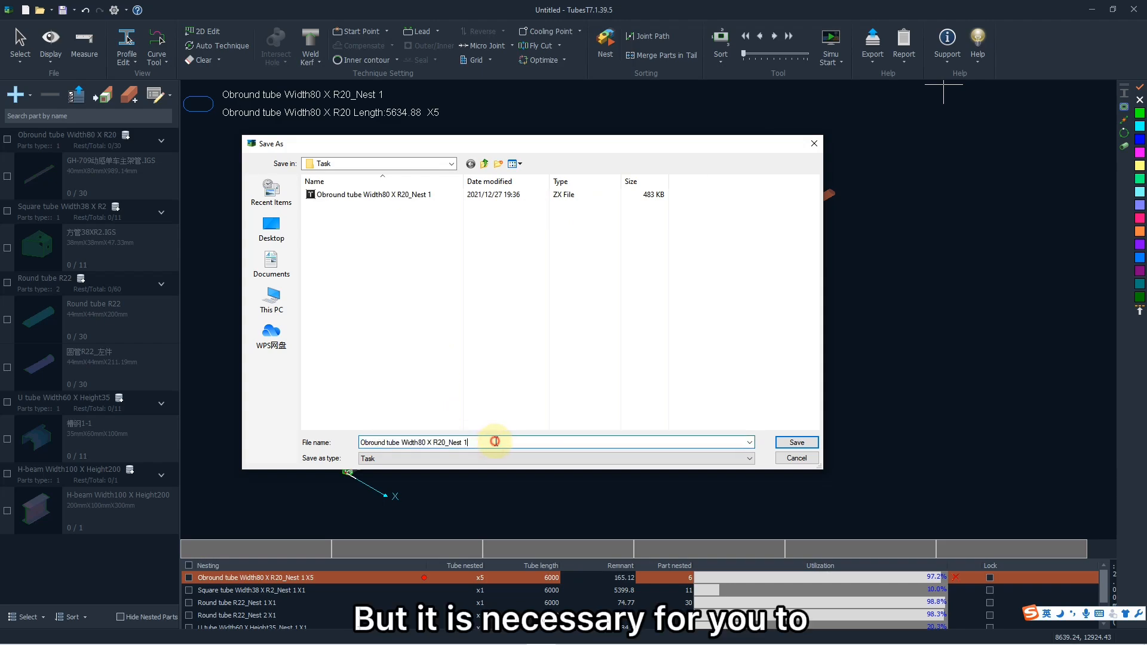
{"action": "left_click", "coordinate": [477, 459]}
{"action": "left_click", "coordinate": [478, 460]}
{"action": "left_click", "coordinate": [505, 442]}
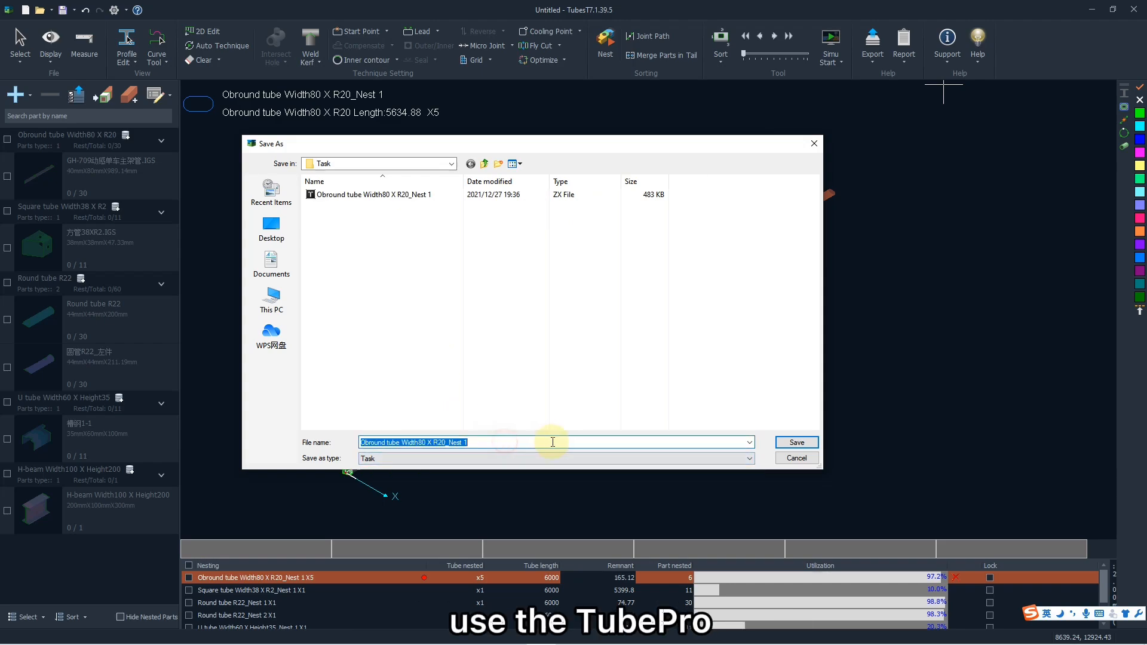
{"action": "left_click", "coordinate": [797, 442]}
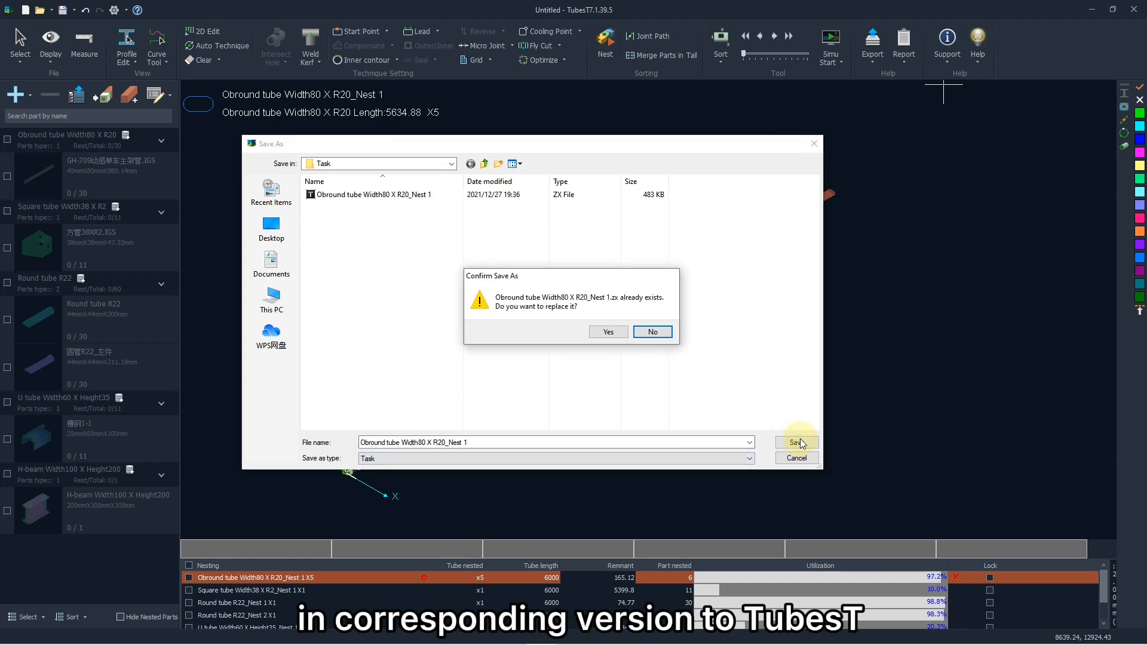
{"action": "left_click", "coordinate": [618, 333]}
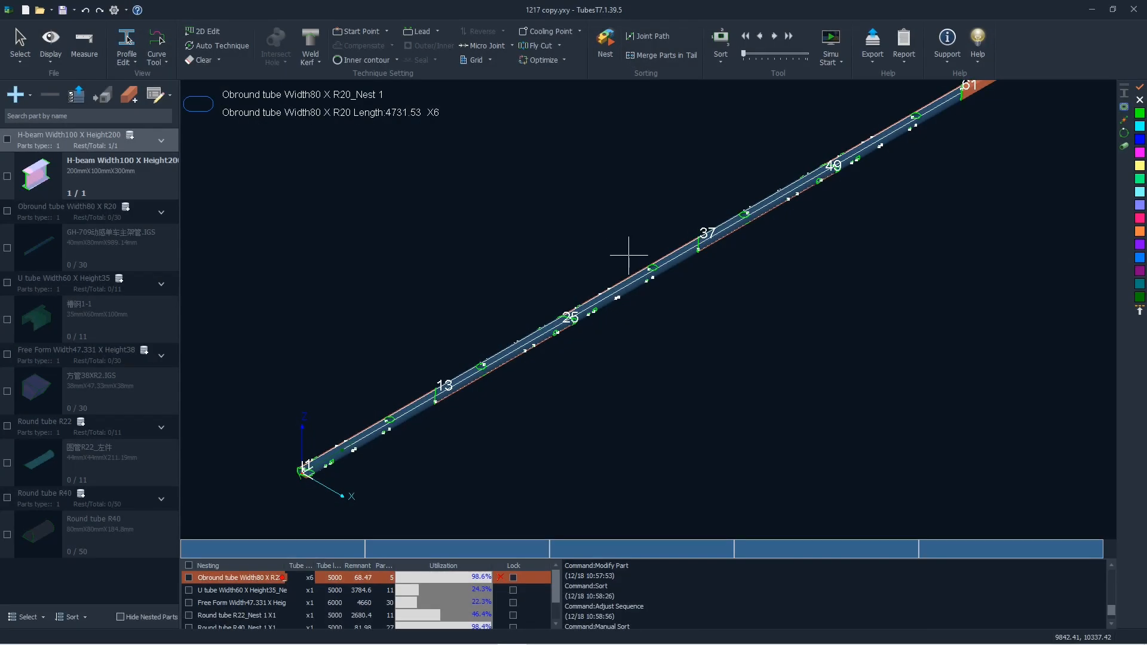
Open the production time estimate for the nested tubes and show its additional settings
{"action": "left_click", "coordinate": [904, 54]}
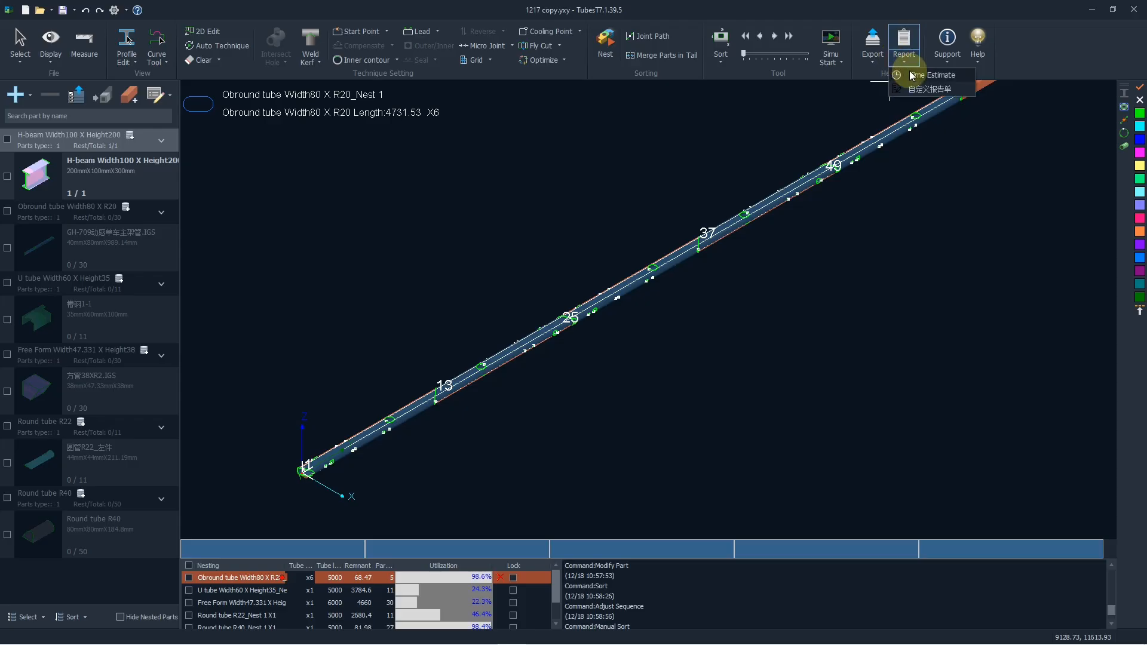
{"action": "left_click", "coordinate": [914, 76]}
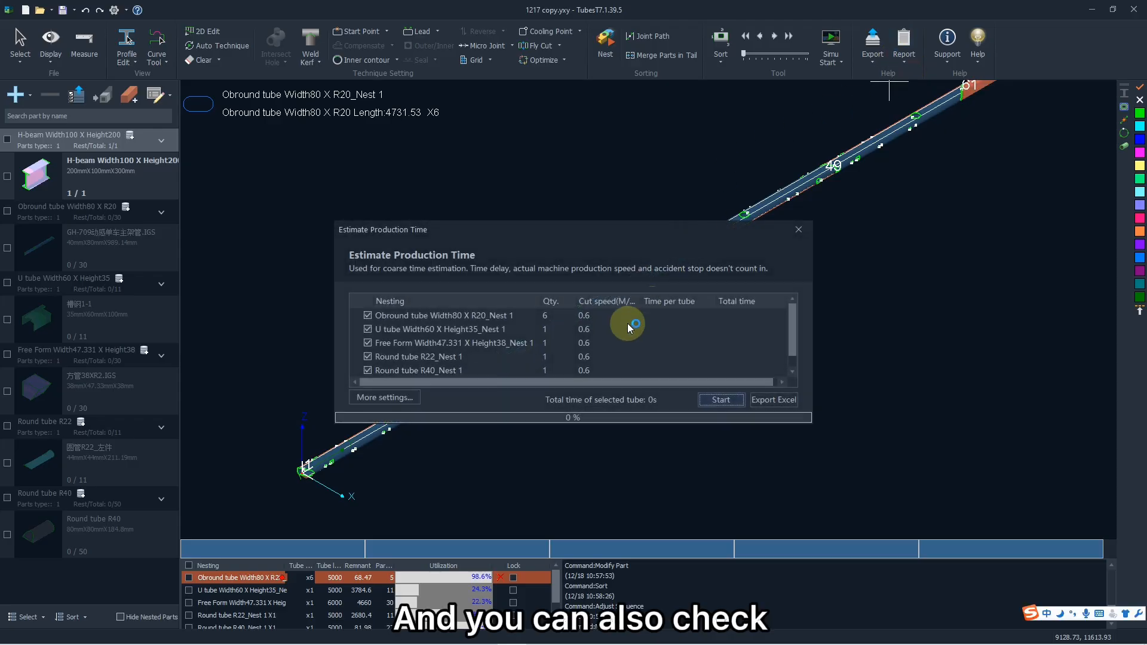
{"action": "left_click", "coordinate": [417, 398]}
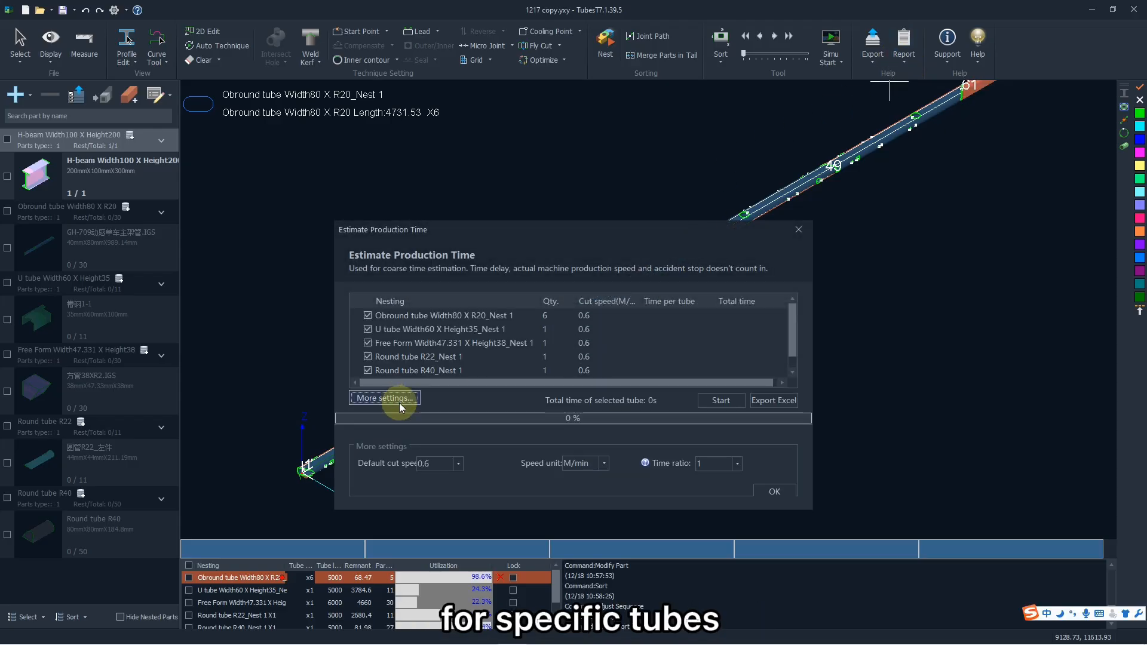